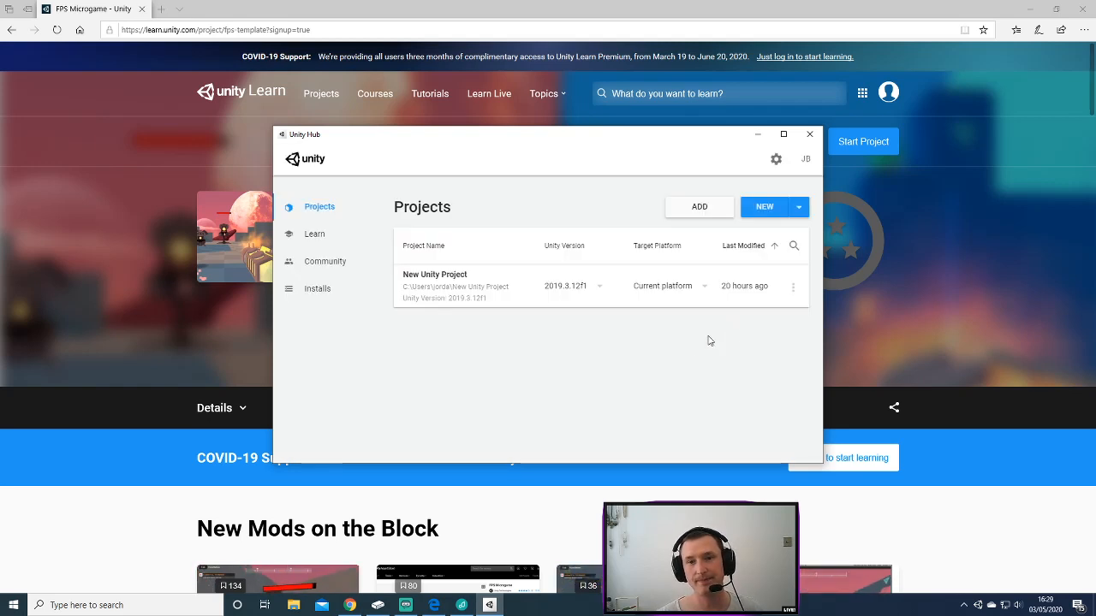
Download the FPS Microgame project from Unity Hub's Learn section and open it in the editor.
{"action": "left_click", "coordinate": [335, 238]}
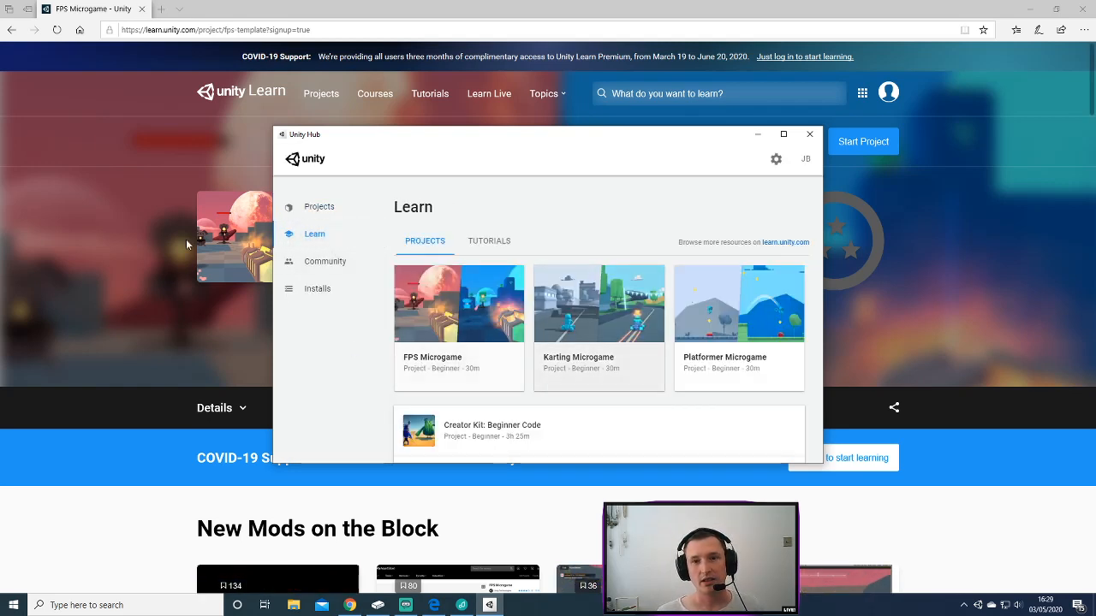
{"action": "left_click_drag", "start_coordinate": [499, 146], "coordinate": [482, 145]}
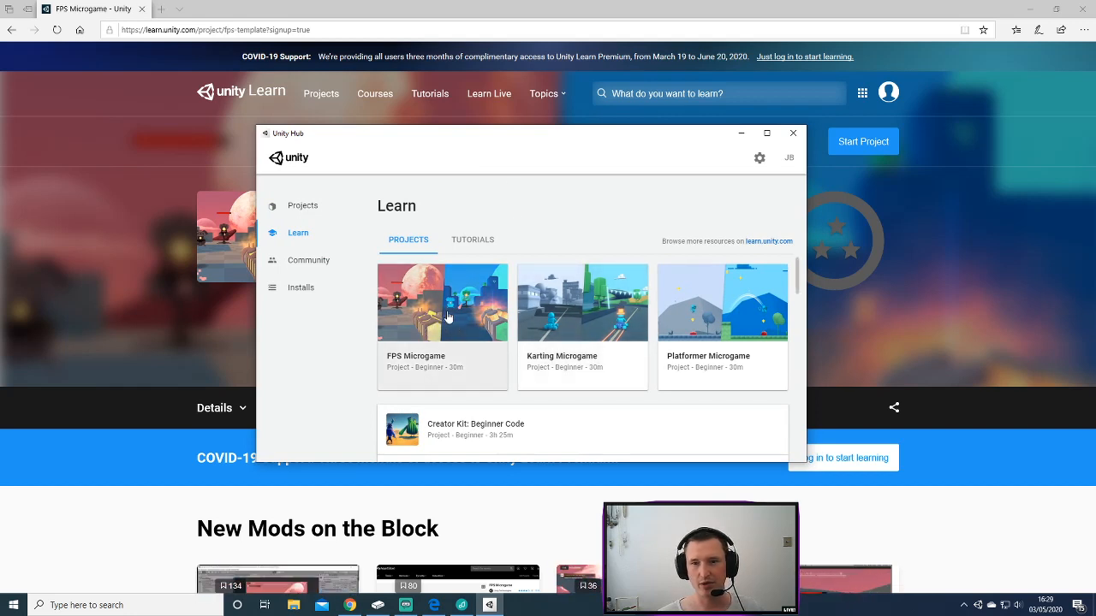
{"action": "left_click", "coordinate": [421, 319]}
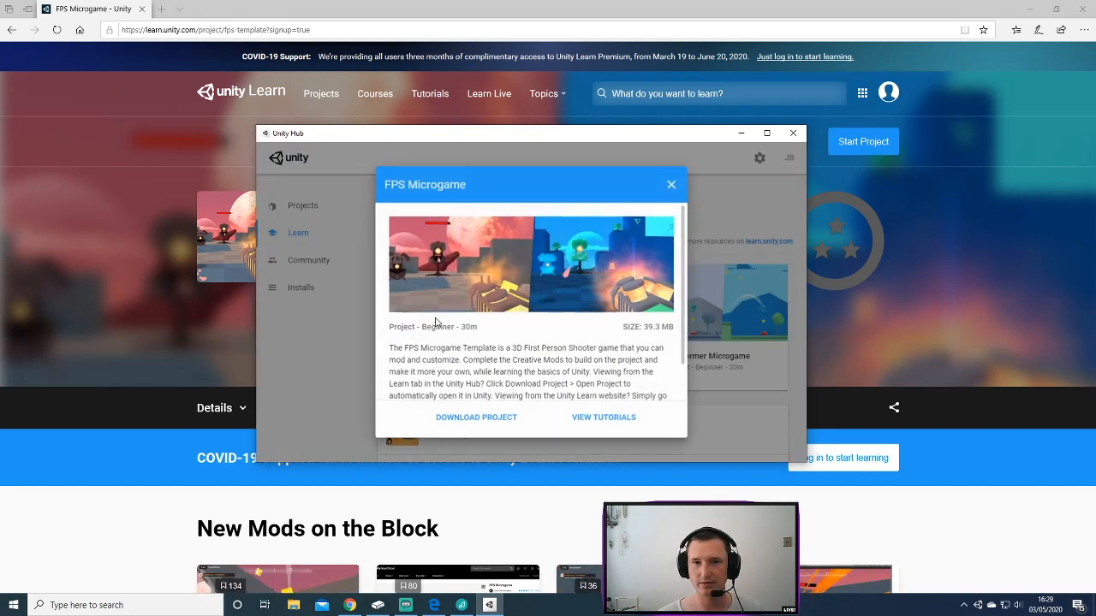
{"action": "scroll", "coordinate": [518, 308], "scroll_direction": "down", "scroll_amount": 1}
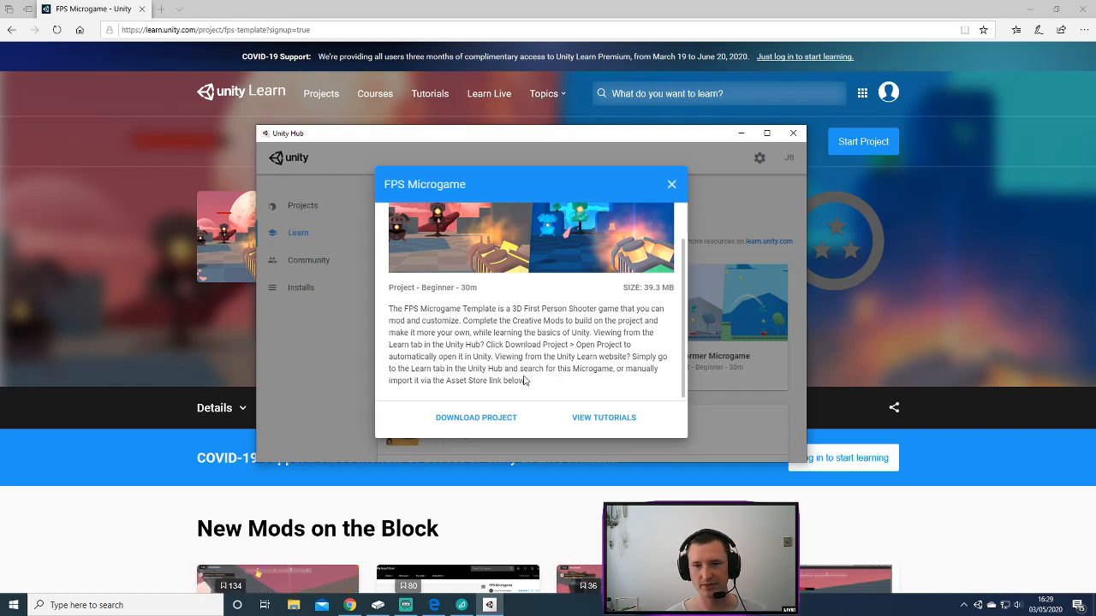
{"action": "left_click", "coordinate": [476, 417]}
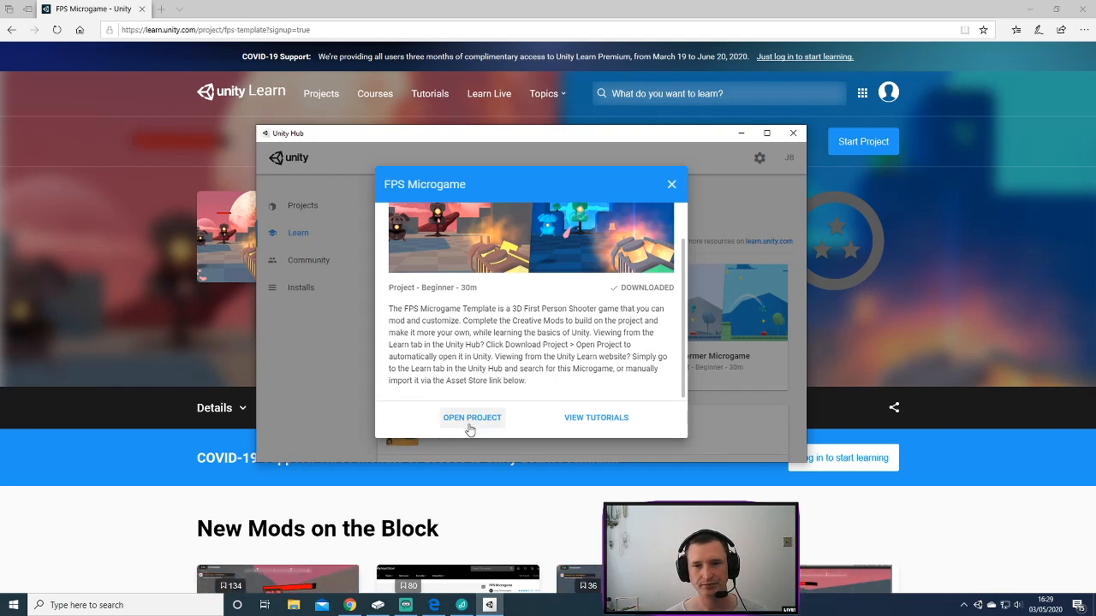
{"action": "left_click", "coordinate": [462, 418]}
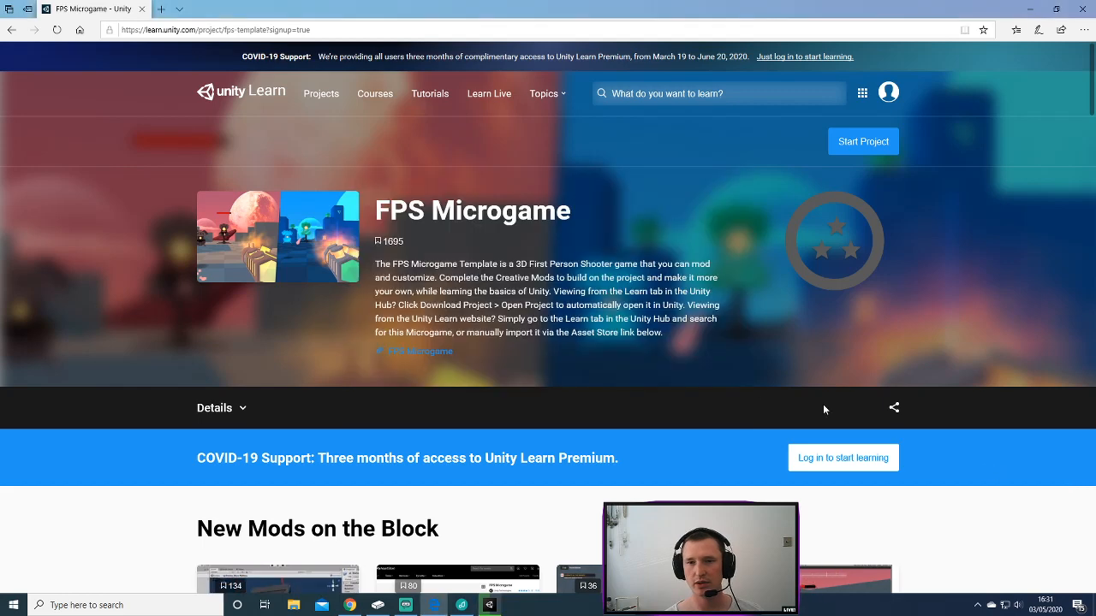
Look through the FPS mod tutorials under New Mods on the Block on the FPS Microgame web page.
{"action": "scroll", "coordinate": [823, 404], "scroll_direction": "down", "scroll_amount": 4}
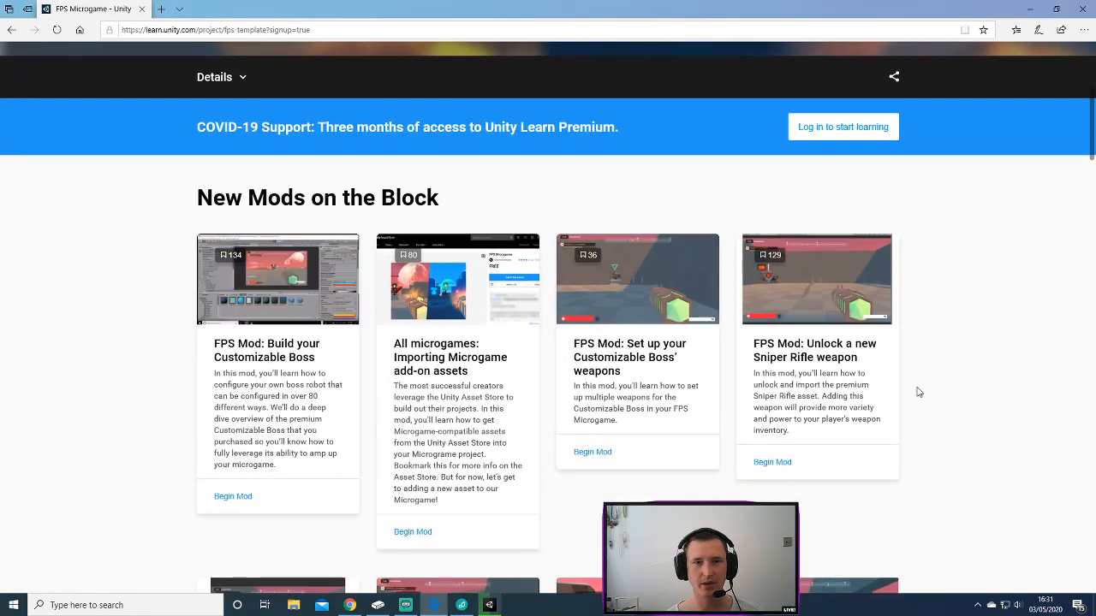
{"action": "scroll", "coordinate": [916, 391], "scroll_direction": "down", "scroll_amount": 1}
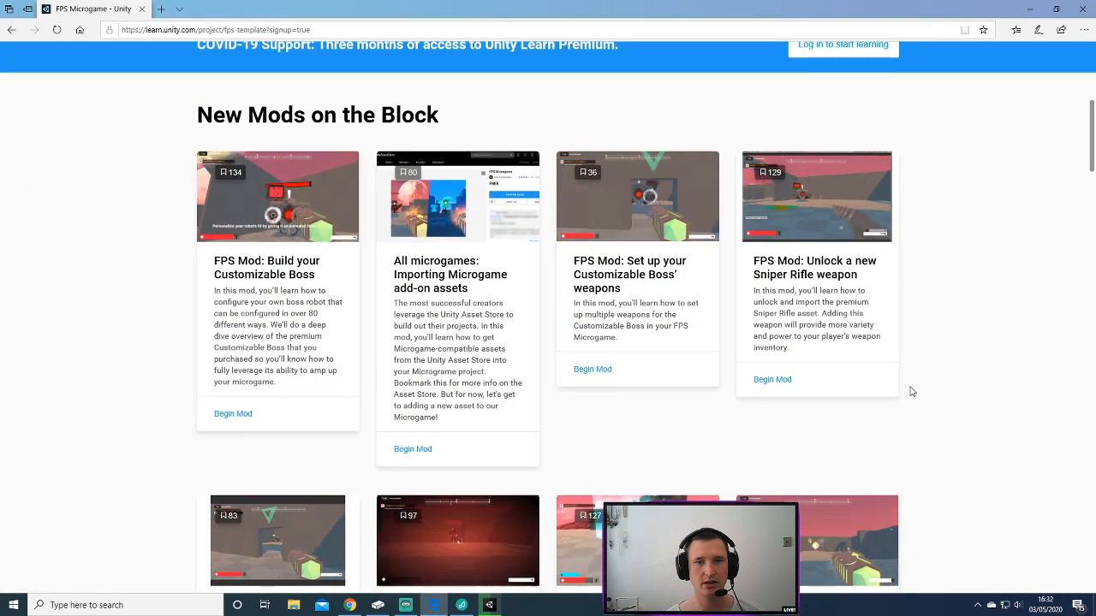
{"action": "scroll", "coordinate": [959, 391], "scroll_direction": "down", "scroll_amount": 1}
{"action": "scroll", "coordinate": [960, 392], "scroll_direction": "down", "scroll_amount": 1}
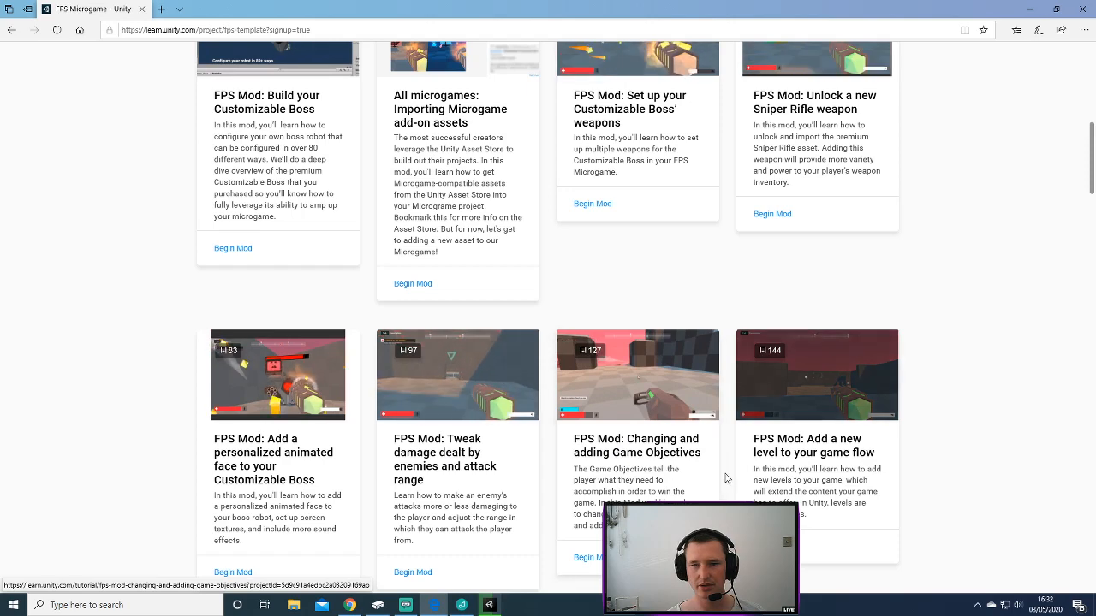
{"action": "scroll", "coordinate": [935, 377], "scroll_direction": "down", "scroll_amount": 3}
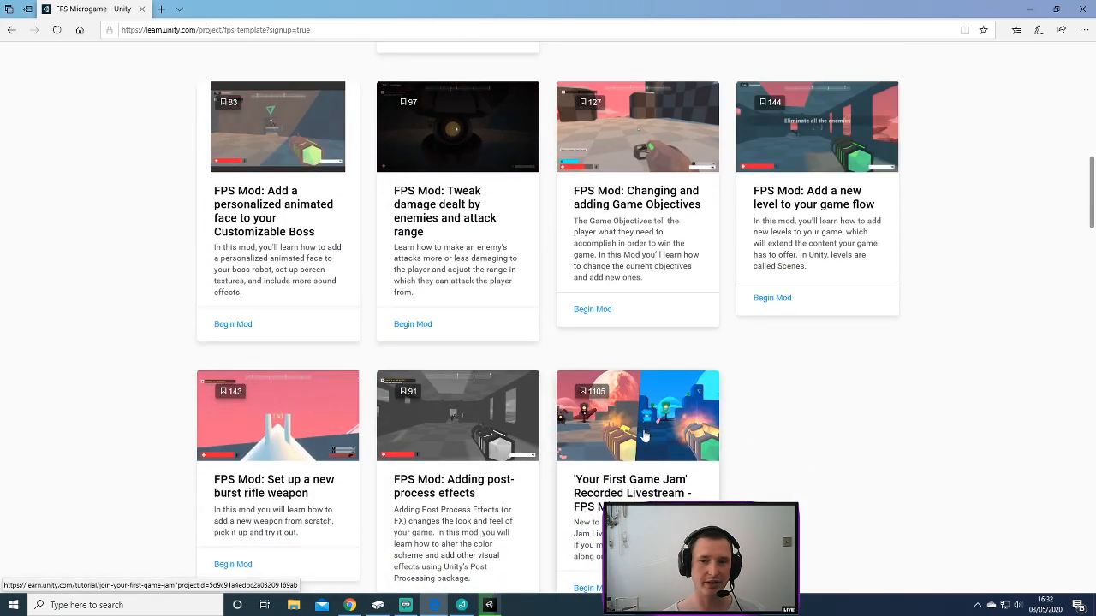
{"action": "scroll", "coordinate": [925, 477], "scroll_direction": "up", "scroll_amount": 9}
{"action": "scroll", "coordinate": [917, 477], "scroll_direction": "down", "scroll_amount": 2}
{"action": "scroll", "coordinate": [914, 478], "scroll_direction": "down", "scroll_amount": 2}
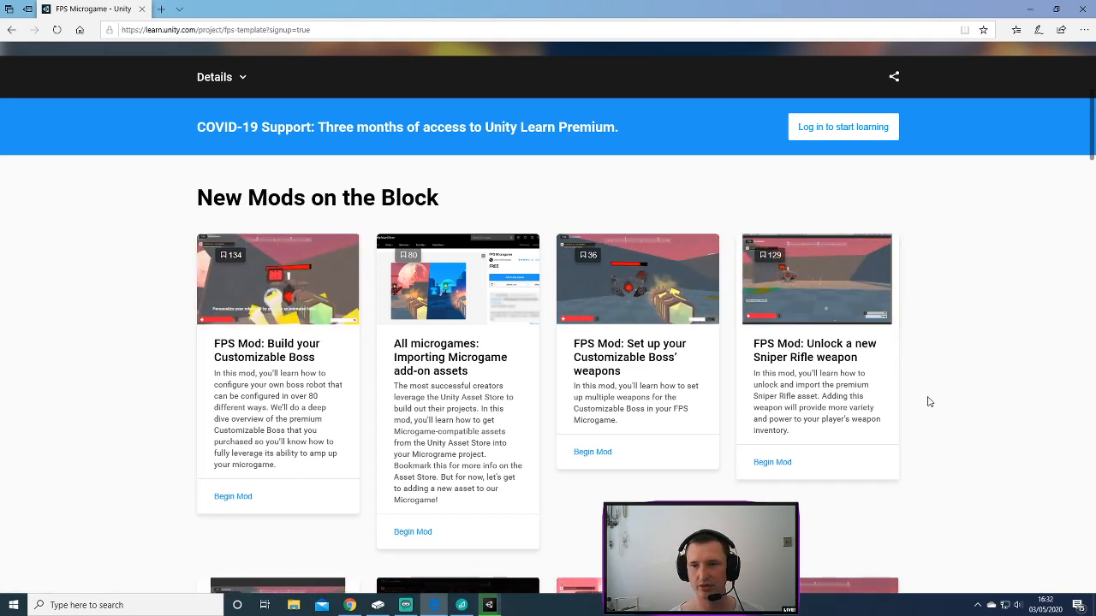
{"action": "scroll", "coordinate": [931, 401], "scroll_direction": "down", "scroll_amount": 2}
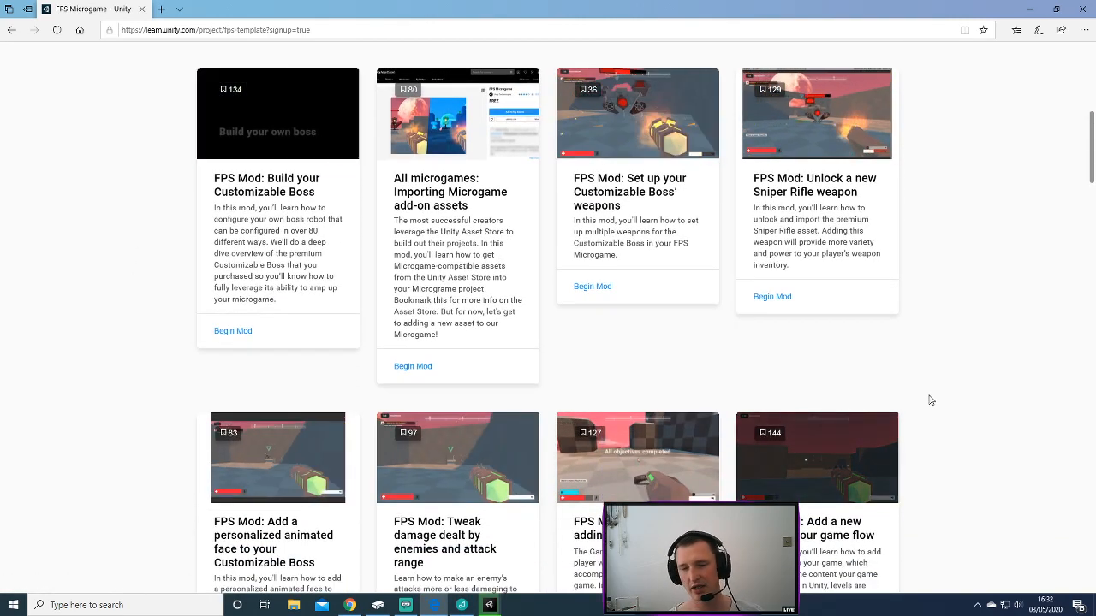
{"action": "scroll", "coordinate": [931, 401], "scroll_direction": "down", "scroll_amount": 1}
{"action": "scroll", "coordinate": [930, 401], "scroll_direction": "up", "scroll_amount": 3}
{"action": "scroll", "coordinate": [930, 401], "scroll_direction": "down", "scroll_amount": 2}
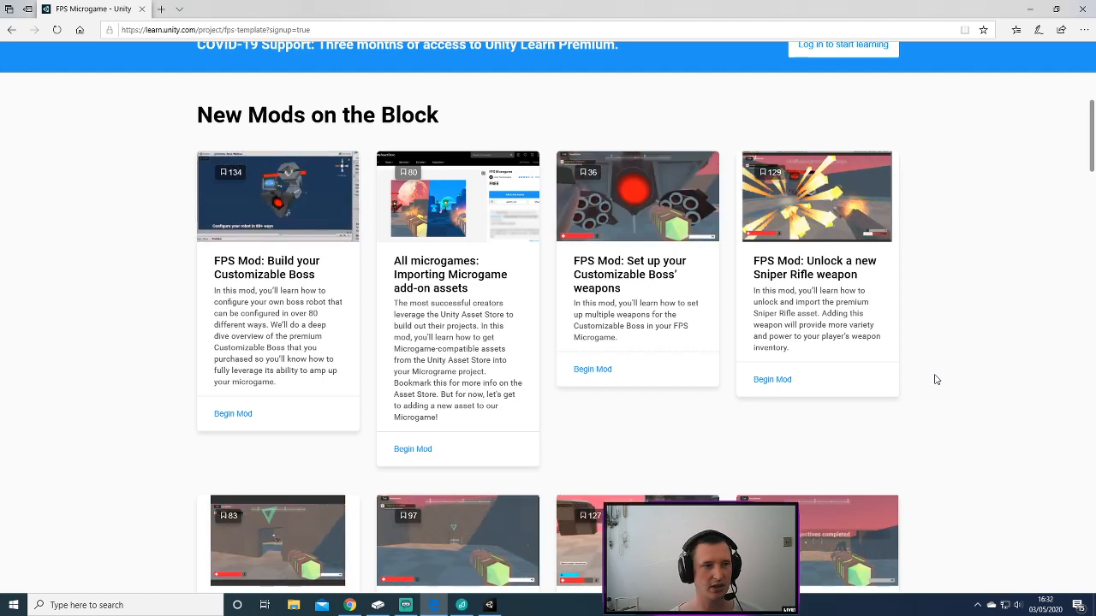
{"action": "scroll", "coordinate": [937, 380], "scroll_direction": "down", "scroll_amount": 1}
{"action": "scroll", "coordinate": [937, 379], "scroll_direction": "up", "scroll_amount": 1}
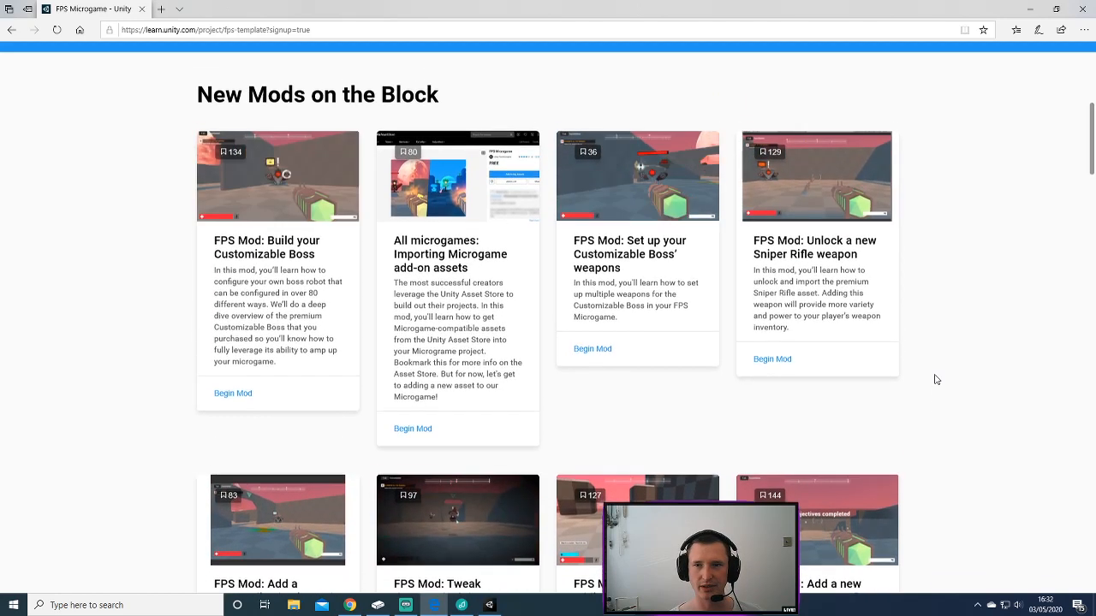
{"action": "scroll", "coordinate": [937, 379], "scroll_direction": "down", "scroll_amount": 1}
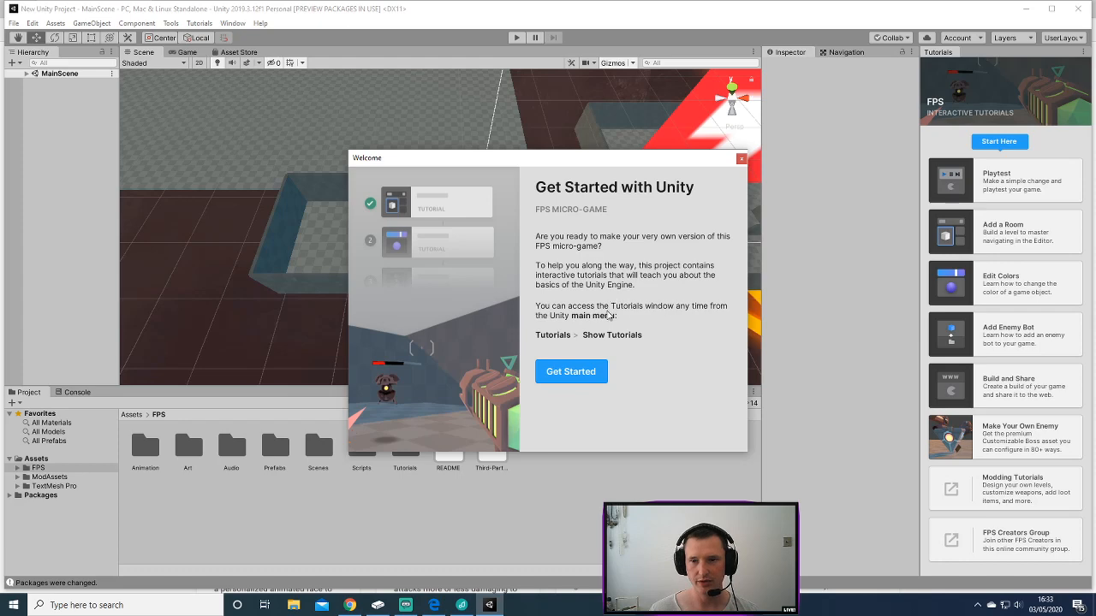
In the Unity editor, dismiss the welcome dialog and start the Playtest tutorial, entering Play Mode.
{"action": "left_click", "coordinate": [571, 373]}
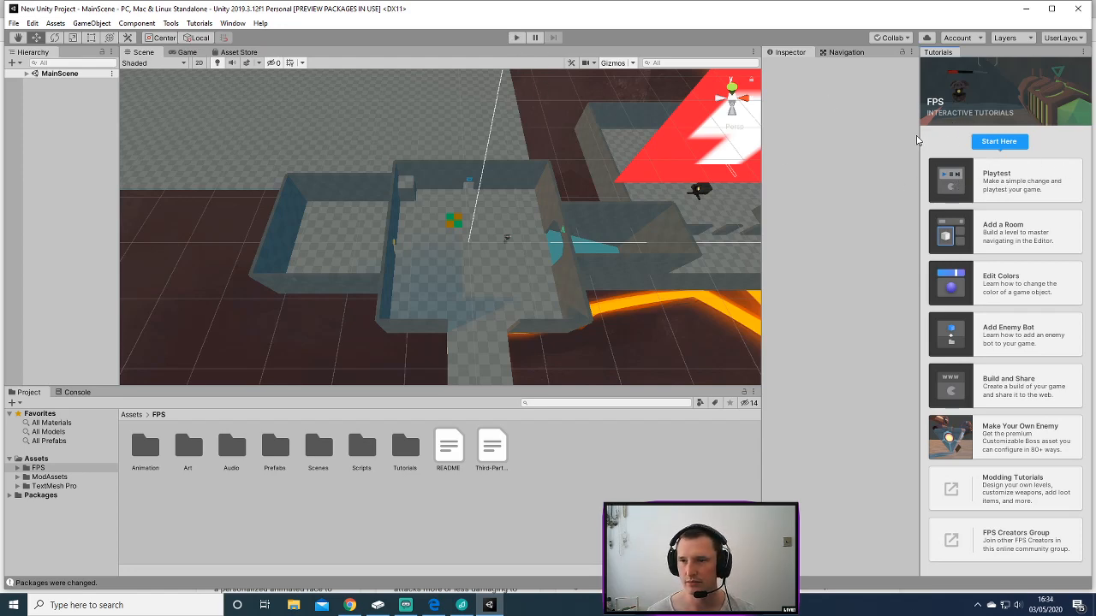
{"action": "left_click_drag", "start_coordinate": [920, 134], "coordinate": [874, 136]}
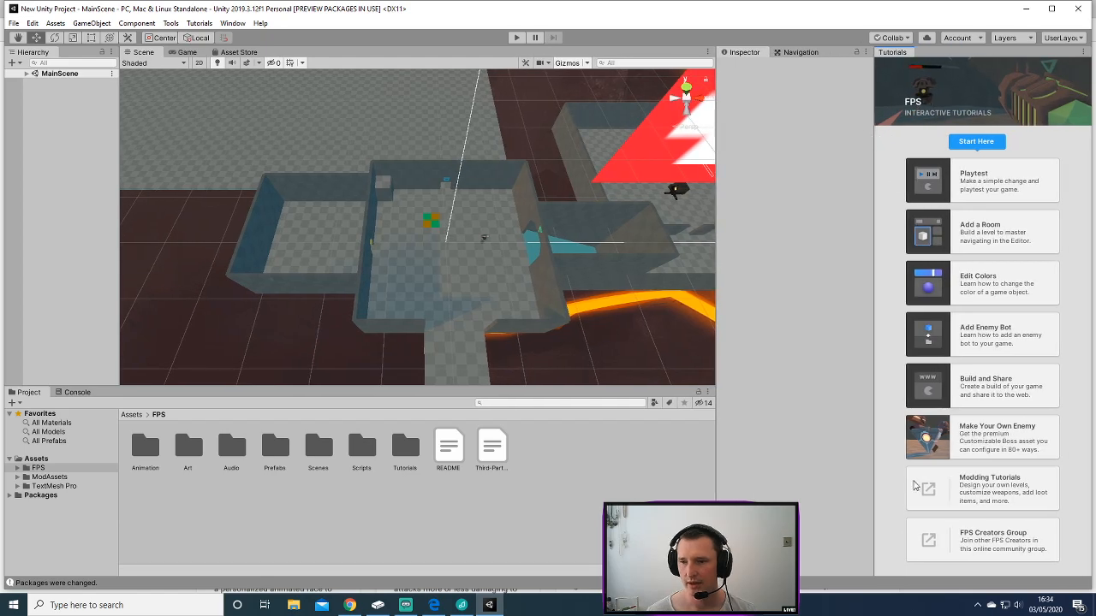
{"action": "left_click", "coordinate": [982, 180]}
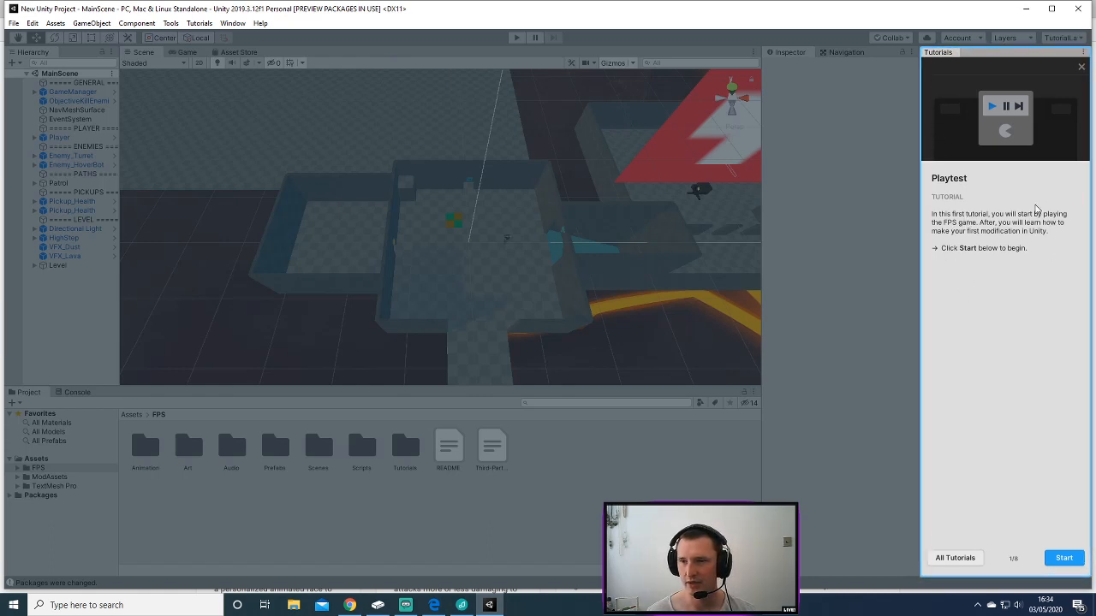
{"action": "left_click", "coordinate": [1063, 557]}
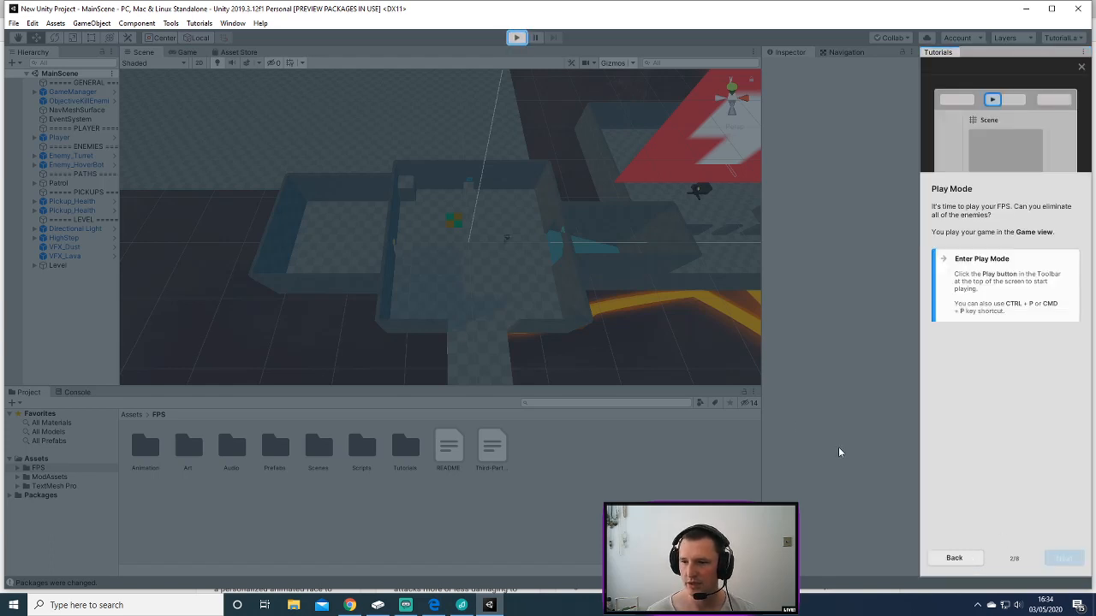
{"action": "left_click", "coordinate": [517, 39]}
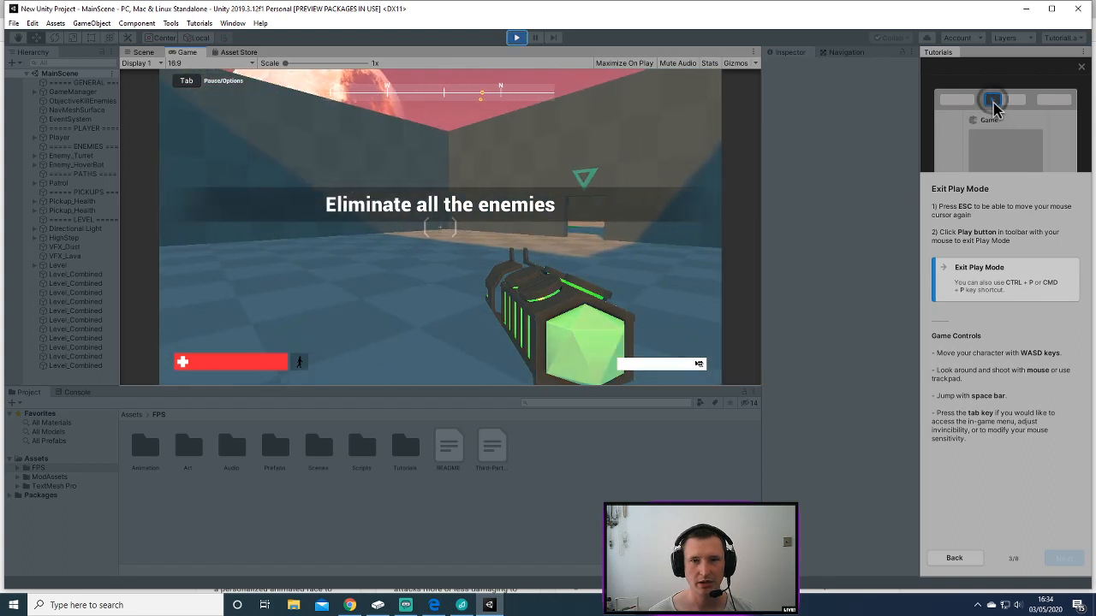
Walk through the doorway into the next room and shoot the hovering enemy bot until it is destroyed.
{"action": "key", "text": "w"}
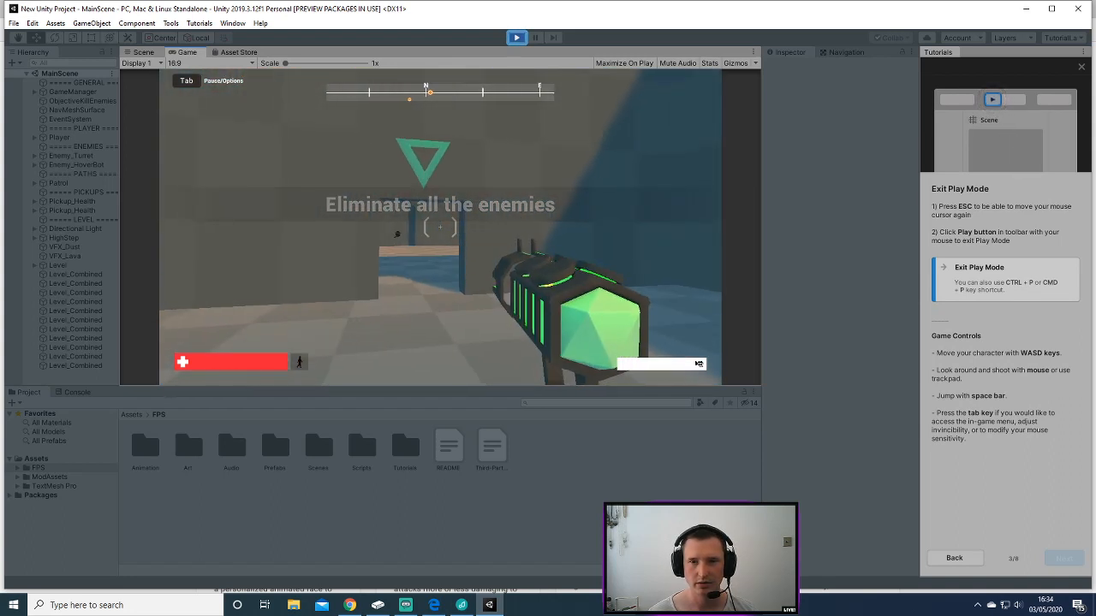
{"action": "key", "text": "w"}
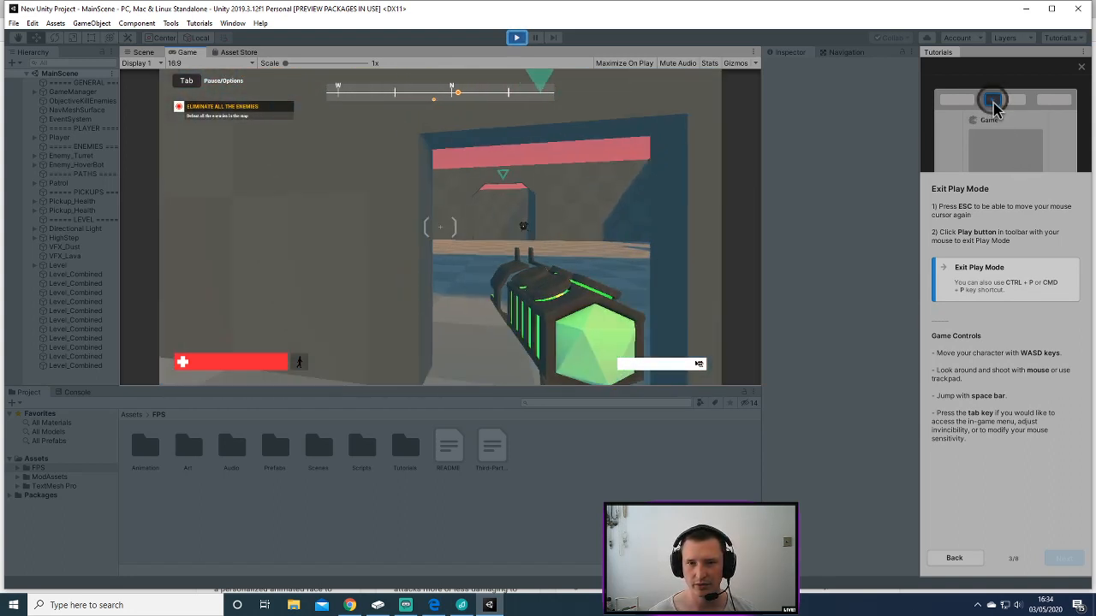
{"action": "left_click", "coordinate": [440, 227]}
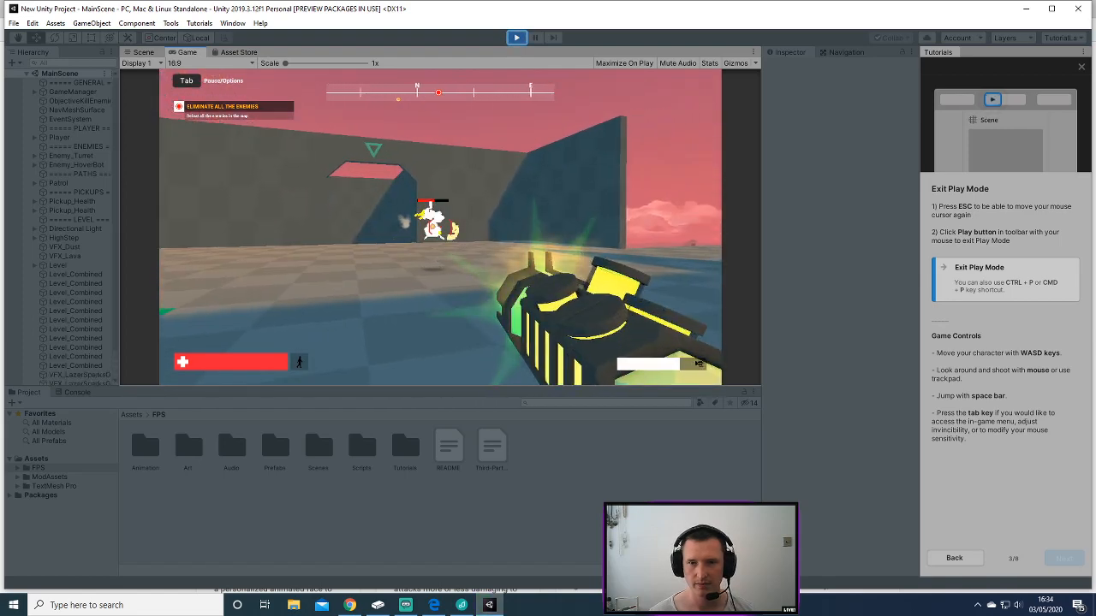
{"action": "left_click", "coordinate": [440, 226]}
{"action": "left_click", "coordinate": [440, 227]}
{"action": "left_click", "coordinate": [440, 227]}
{"action": "left_click", "coordinate": [440, 227]}
Collect the health pickup and advance through the level to the area guarded by the enemy turret.
{"action": "key", "text": "w"}
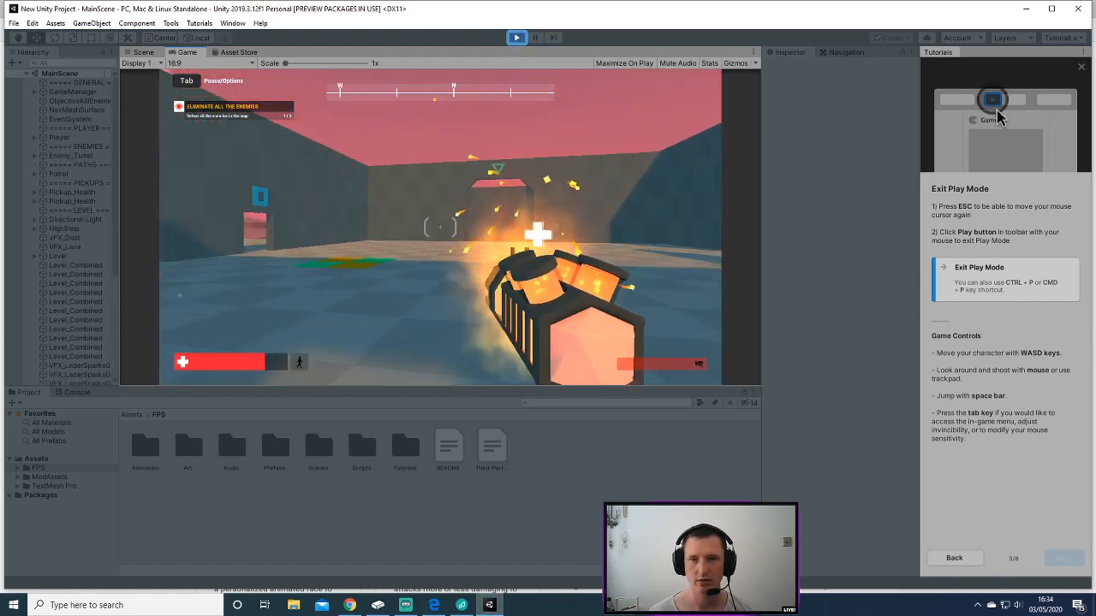
{"action": "key", "text": "w"}
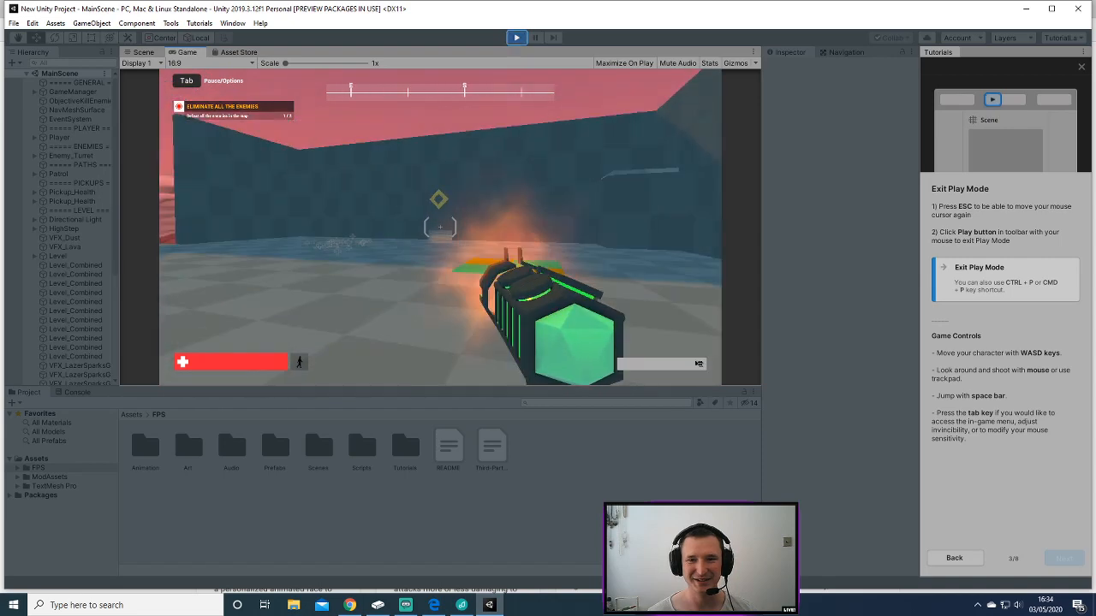
{"action": "key", "text": "w"}
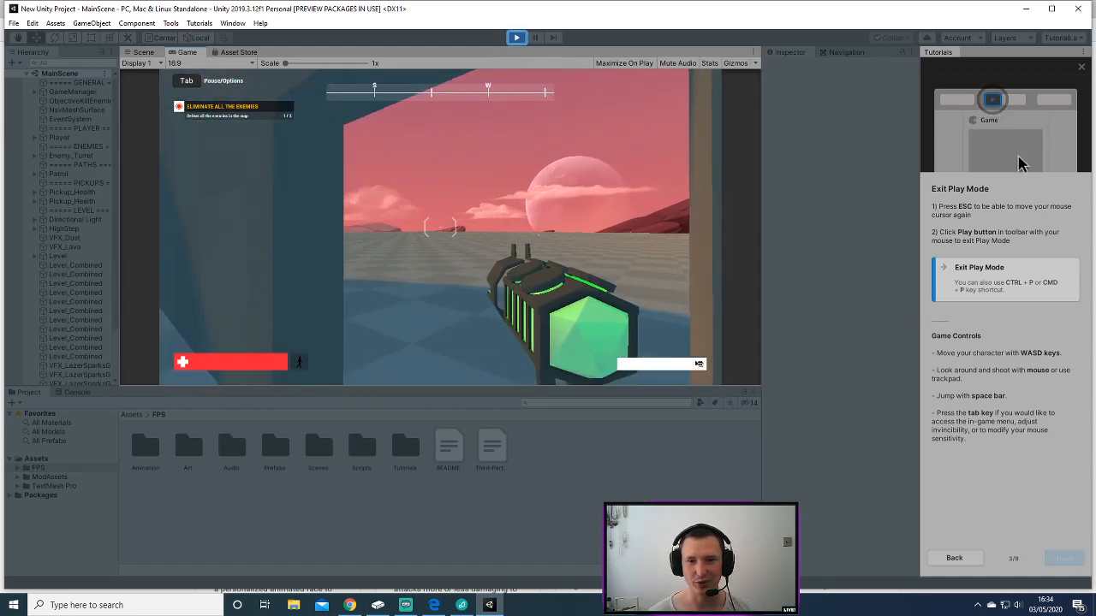
{"action": "key", "text": "w"}
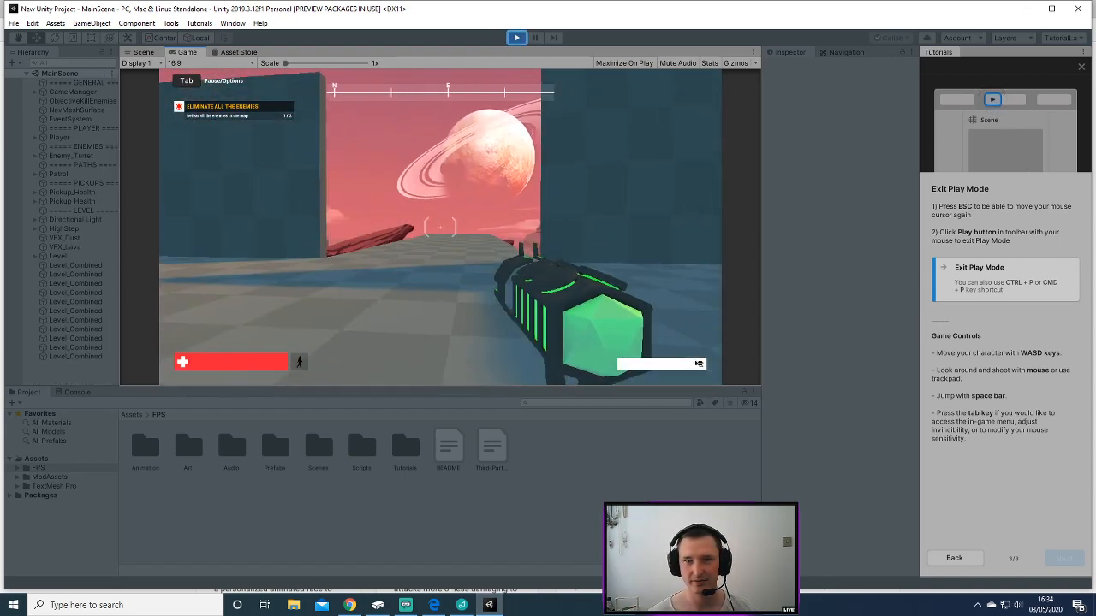
{"action": "key", "text": "w"}
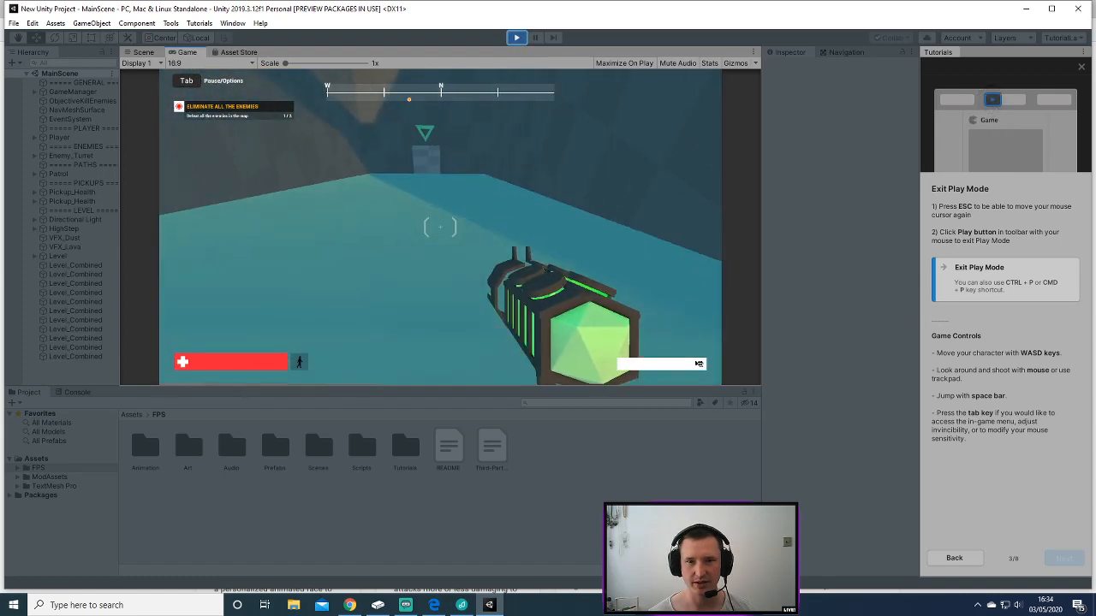
{"action": "key", "text": "w"}
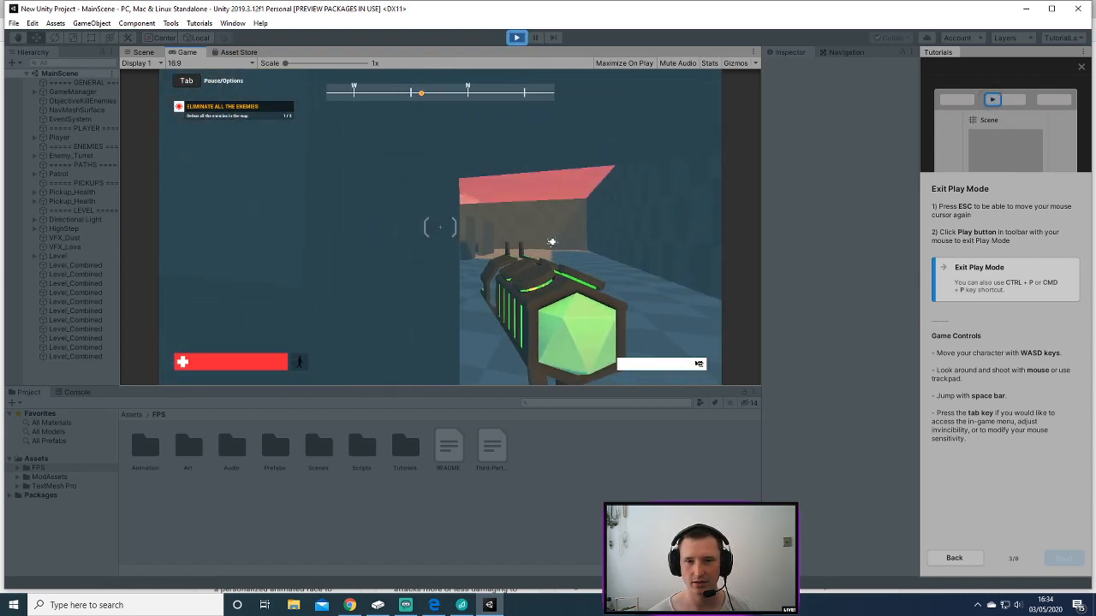
{"action": "key", "text": "w"}
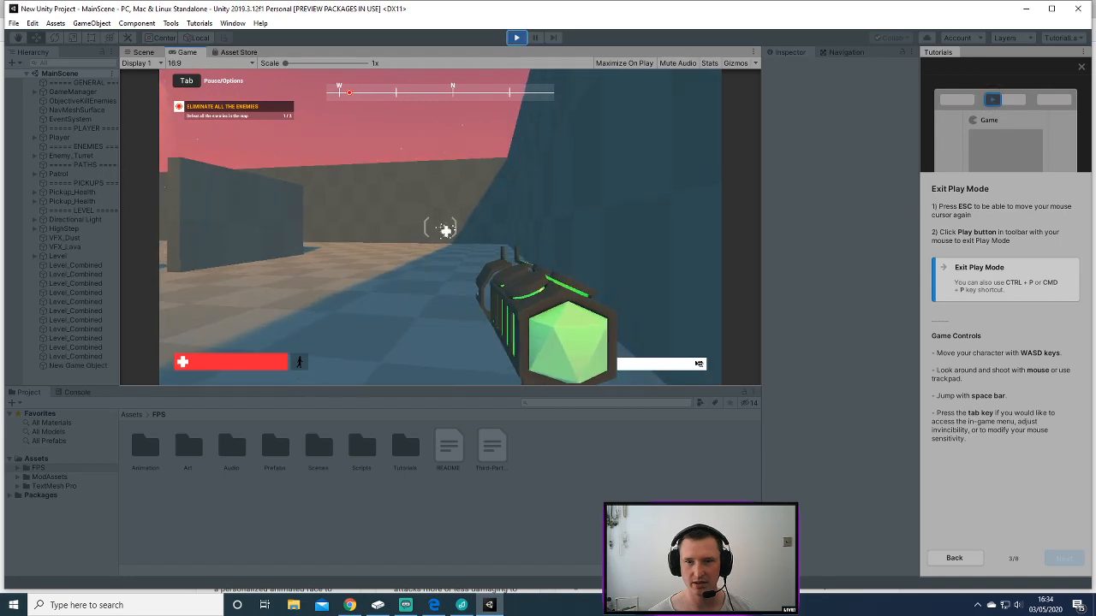
Strafe around the wall for cover and shoot the enemy turret until it is destroyed.
{"action": "left_click", "coordinate": [440, 227]}
{"action": "key", "text": "a"}
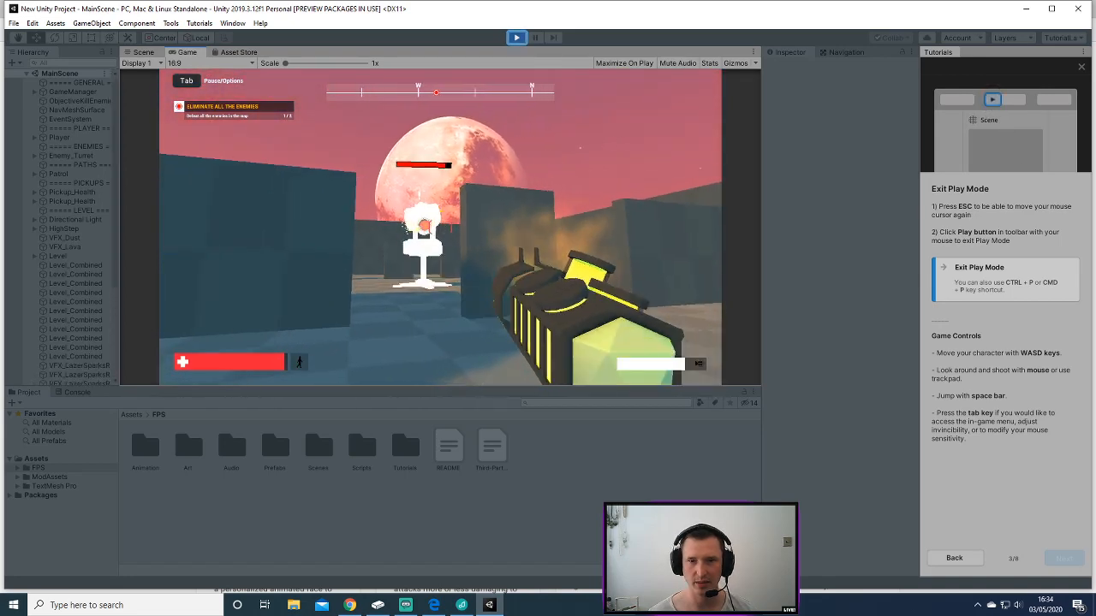
{"action": "key", "text": "a"}
{"action": "left_click", "coordinate": [440, 227]}
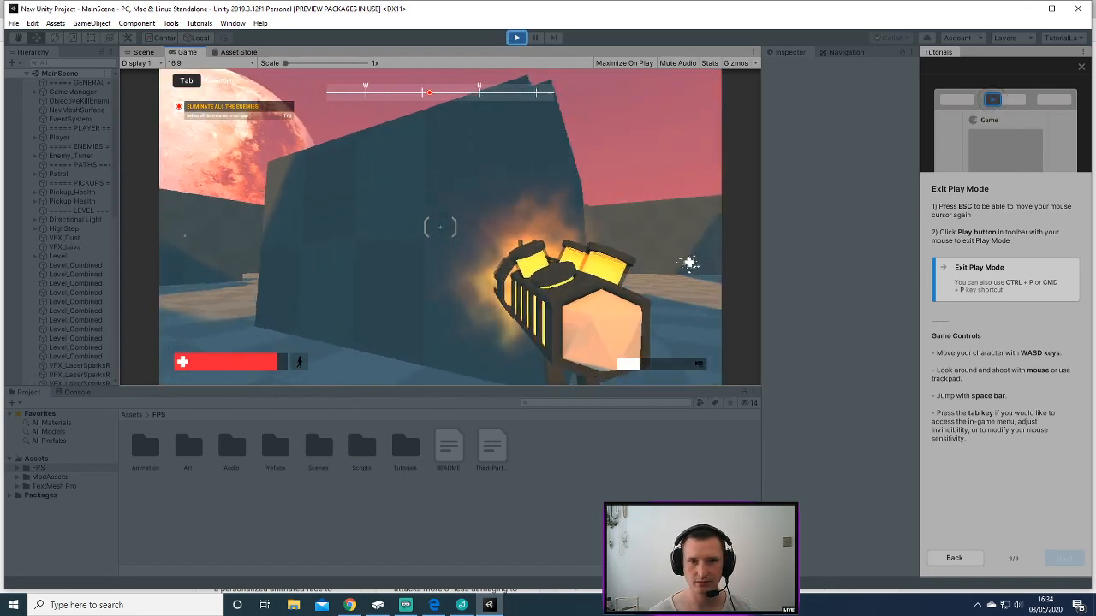
{"action": "left_click", "coordinate": [440, 227]}
{"action": "left_click", "coordinate": [440, 227]}
{"action": "key", "text": "d"}
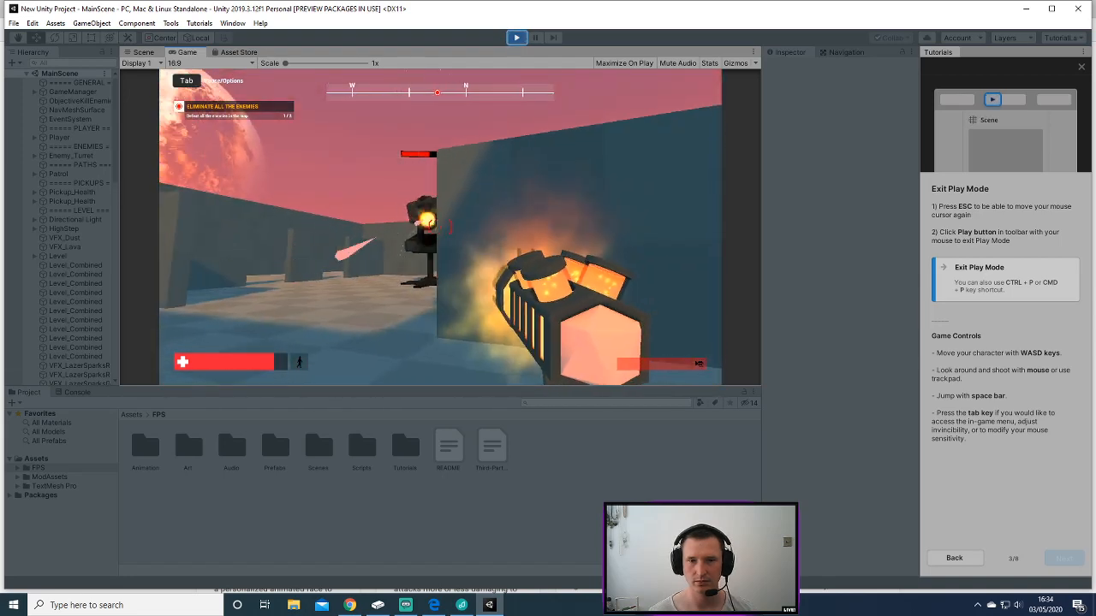
{"action": "key", "text": "a"}
{"action": "left_click", "coordinate": [440, 227]}
{"action": "key", "text": "a"}
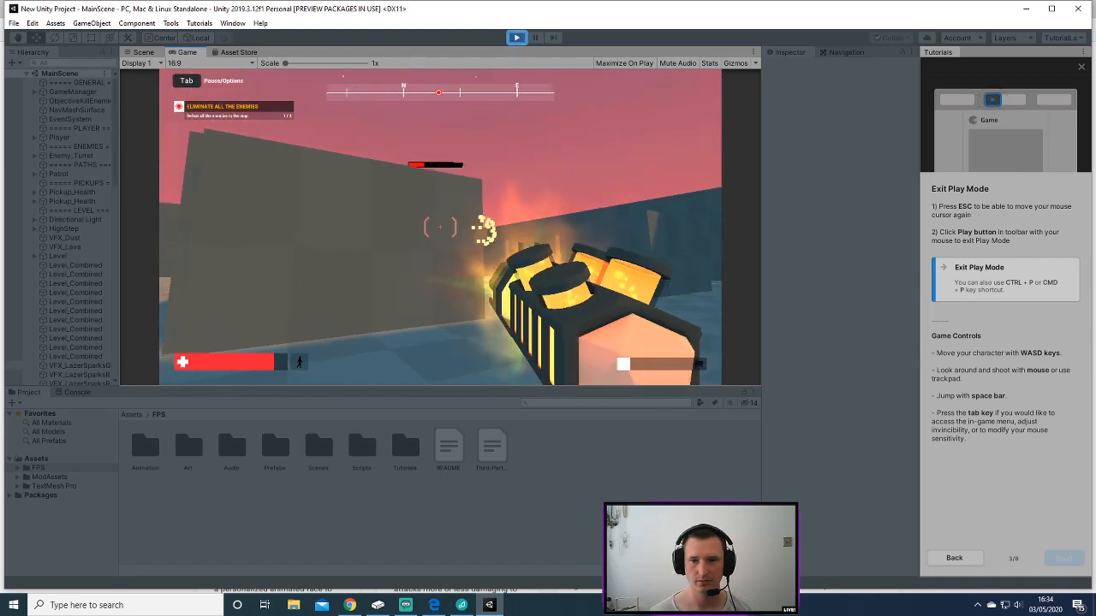
{"action": "key", "text": "d"}
{"action": "left_click", "coordinate": [440, 227]}
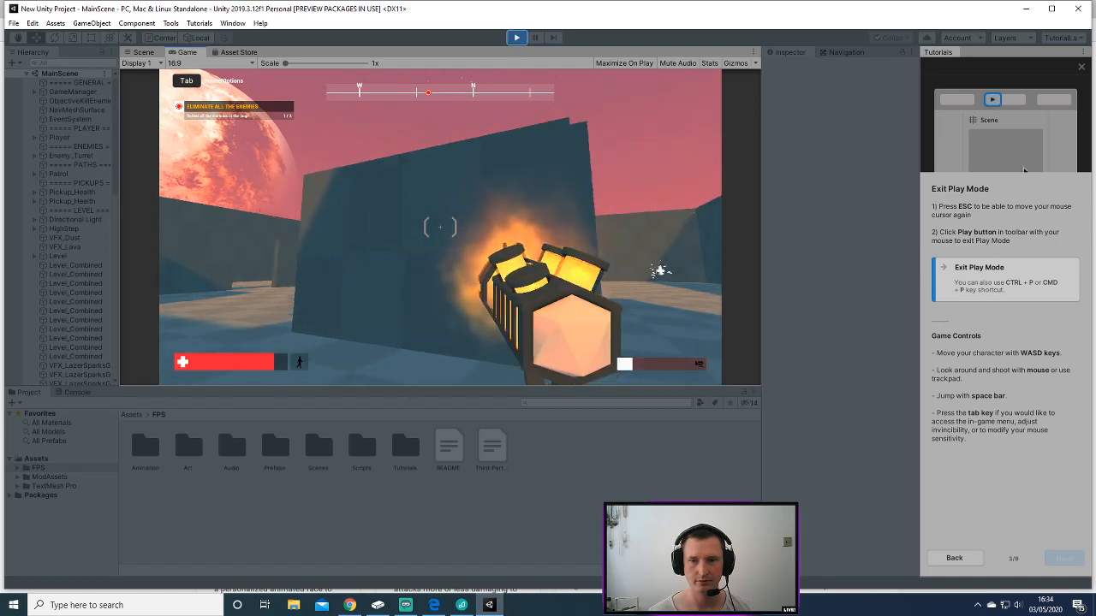
{"action": "key", "text": "Escape"}
{"action": "left_click", "coordinate": [440, 227]}
{"action": "key", "text": "d"}
{"action": "left_click", "coordinate": [440, 227]}
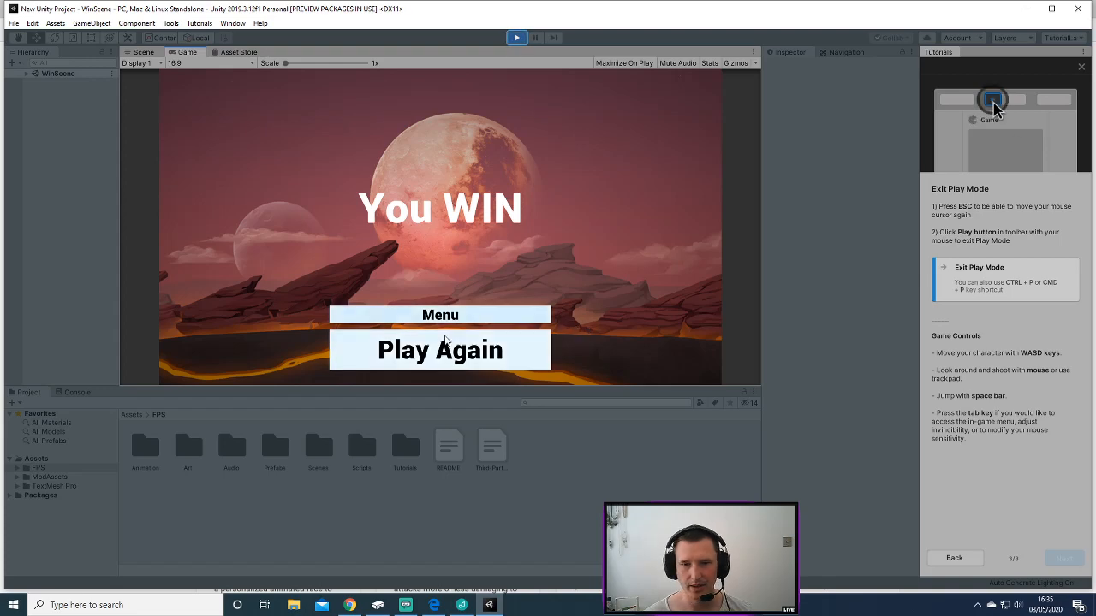
Exit Play Mode, widen the Hierarchy and select the Player GameObject in it.
{"action": "left_click", "coordinate": [517, 37]}
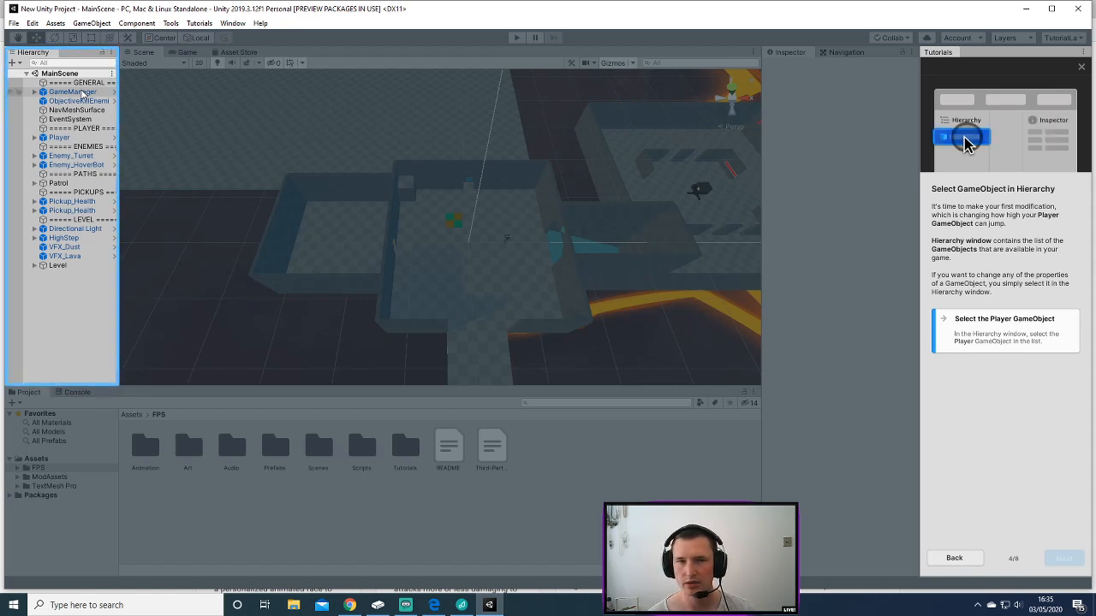
{"action": "left_click", "coordinate": [59, 136]}
{"action": "left_click_drag", "start_coordinate": [154, 107], "coordinate": [155, 109]}
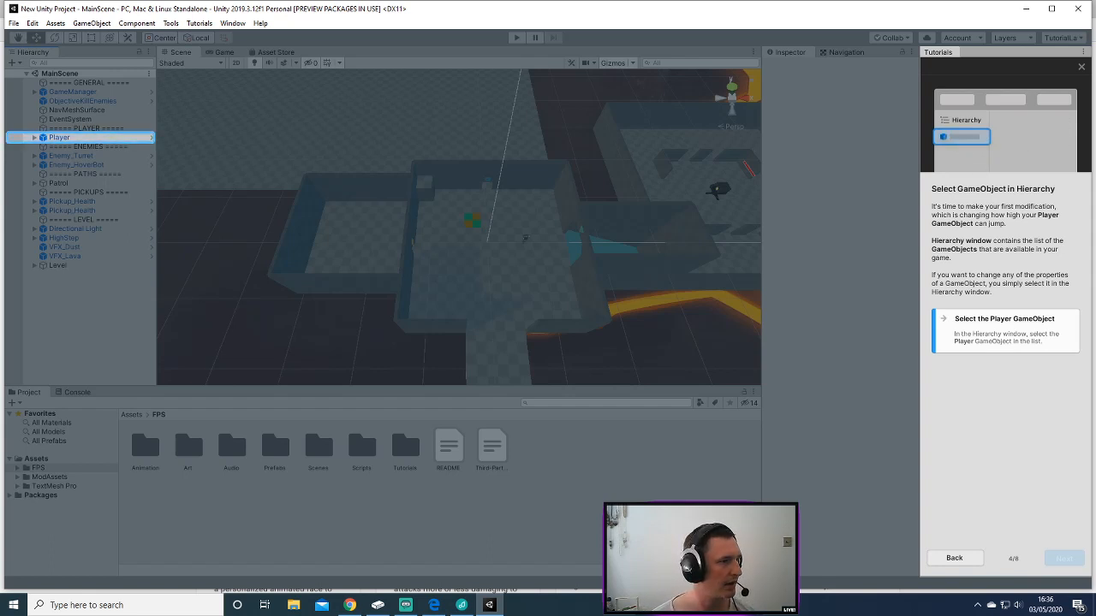
{"action": "left_click", "coordinate": [67, 139]}
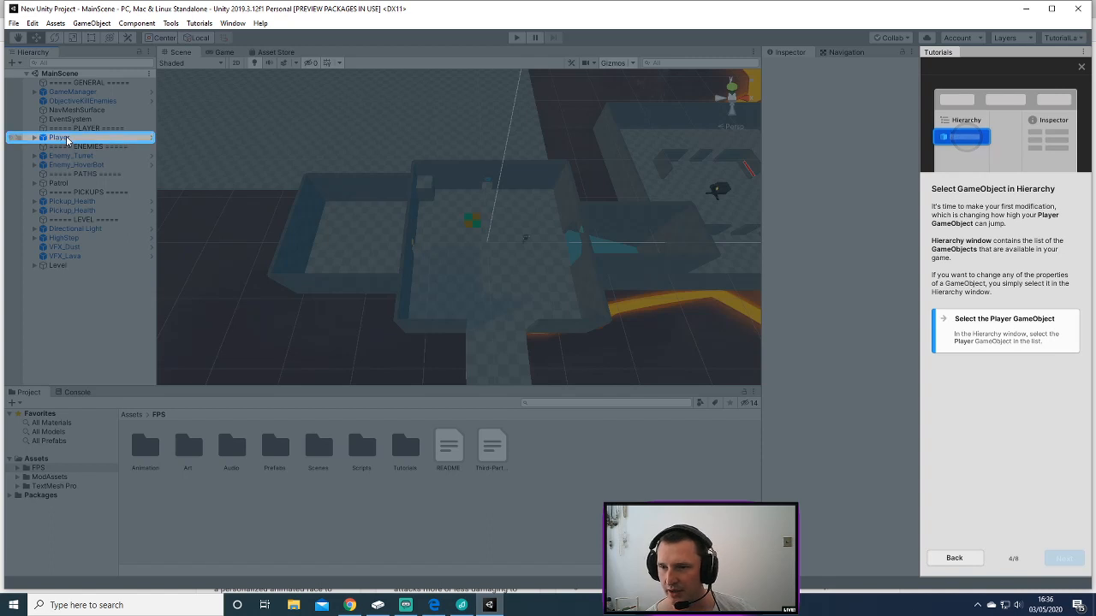
{"action": "left_click", "coordinate": [61, 141]}
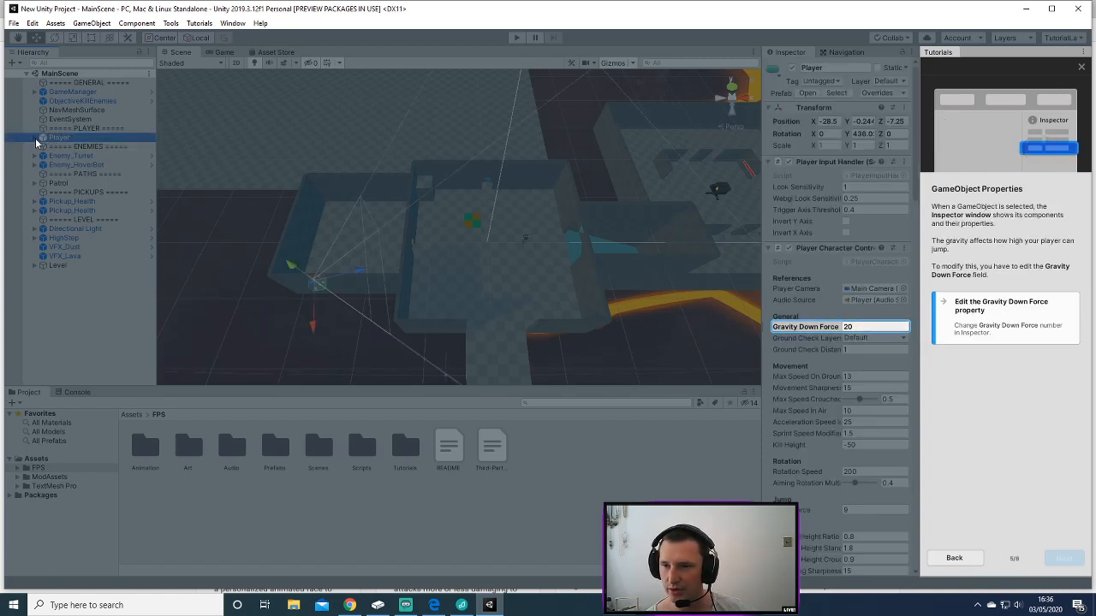
Set the Player's Gravity Down Force to 10 and advance the tutorial to Playtest with new Gravity.
{"action": "left_click", "coordinate": [864, 327]}
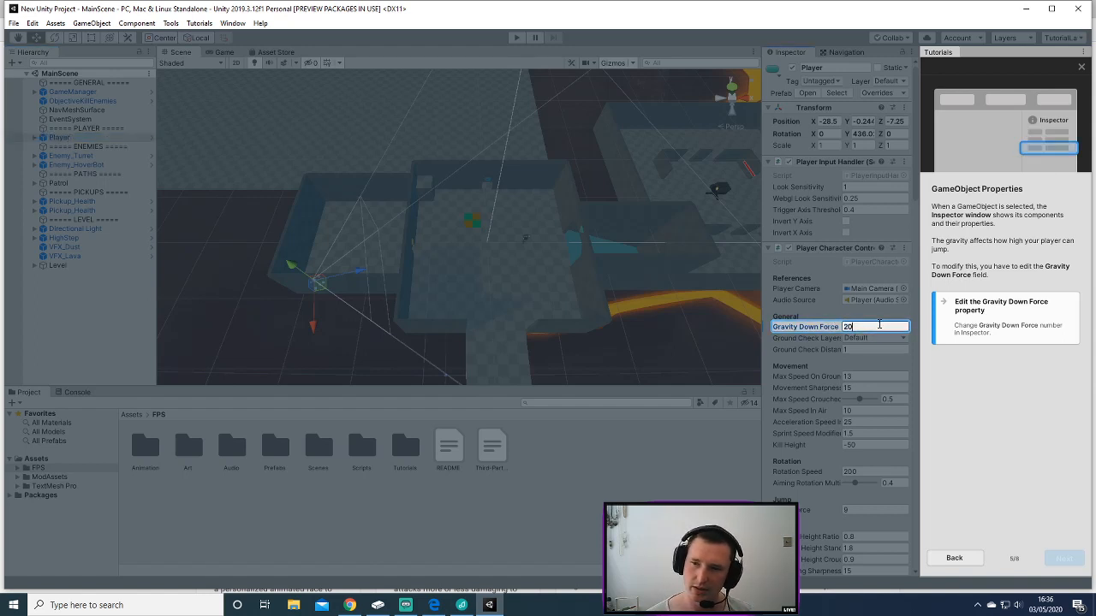
{"action": "type", "text": "10"}
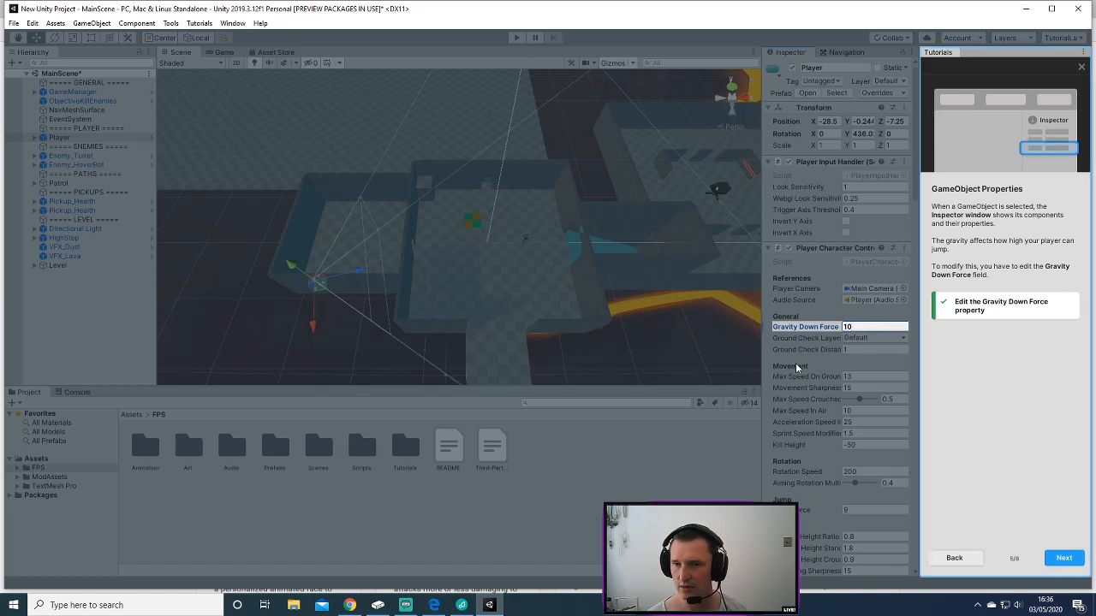
{"action": "left_click", "coordinate": [1064, 558]}
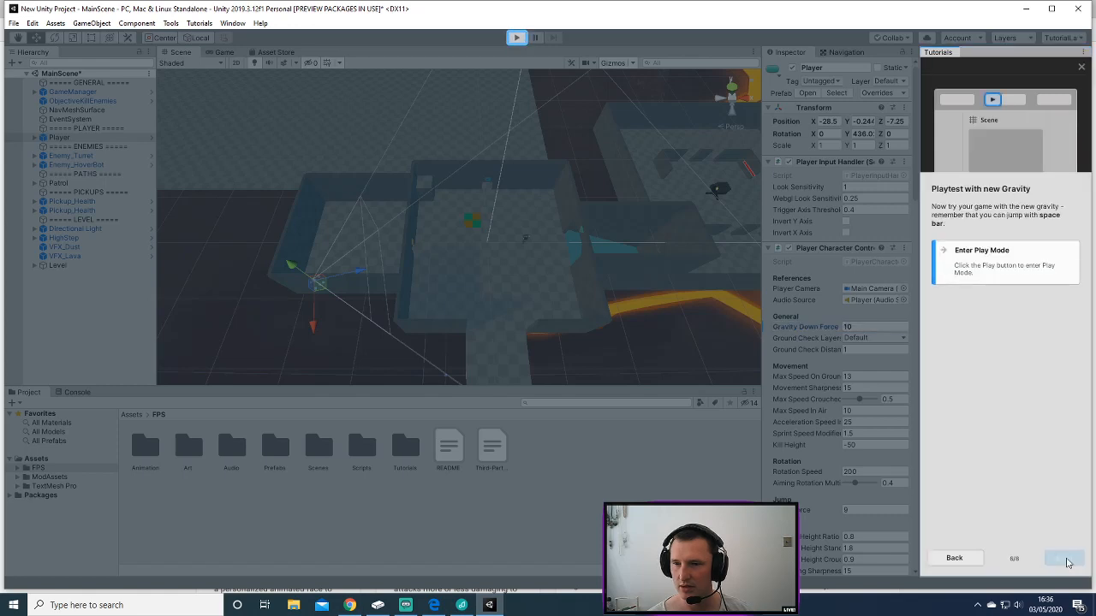
Enter Play Mode with the new gravity and playtest by moving around the first room and firing the weapon.
{"action": "left_click", "coordinate": [516, 38]}
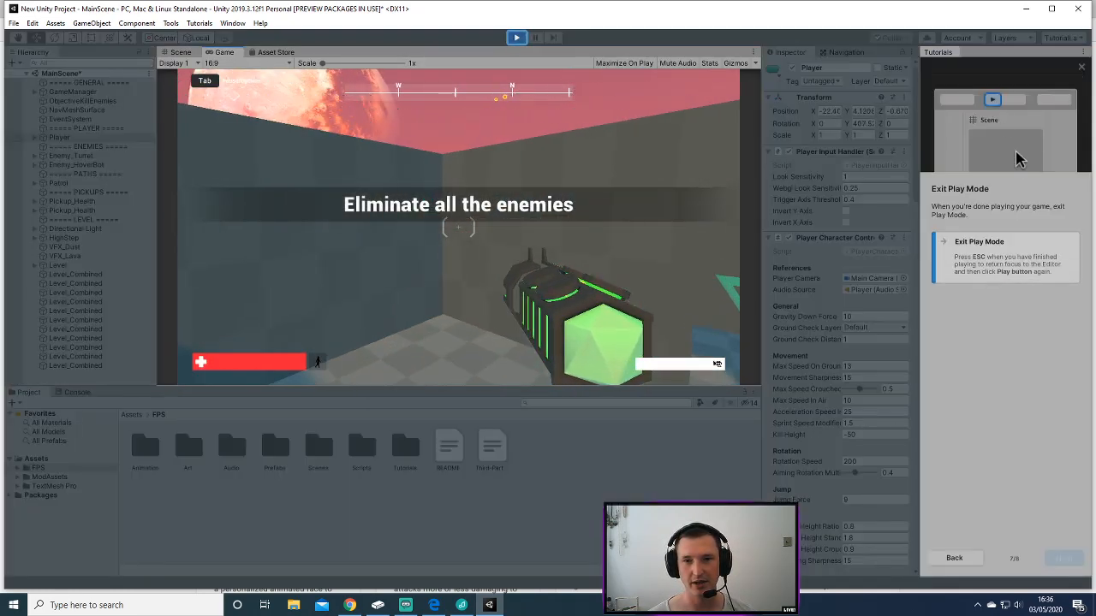
{"action": "key", "text": "w"}
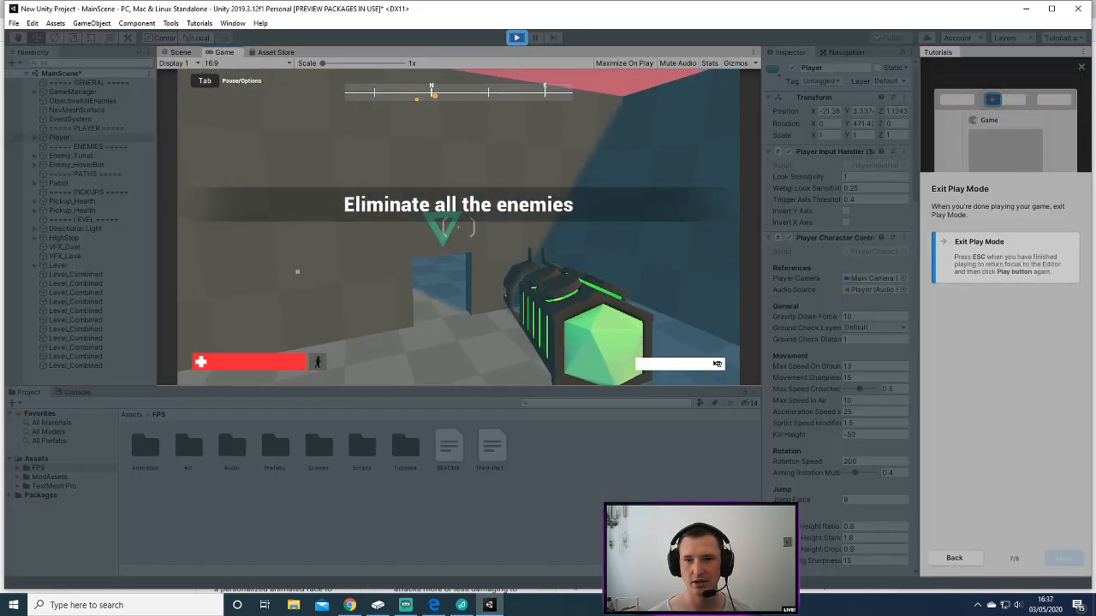
{"action": "key", "text": "w"}
{"action": "left_click", "coordinate": [458, 226]}
{"action": "left_click", "coordinate": [458, 227]}
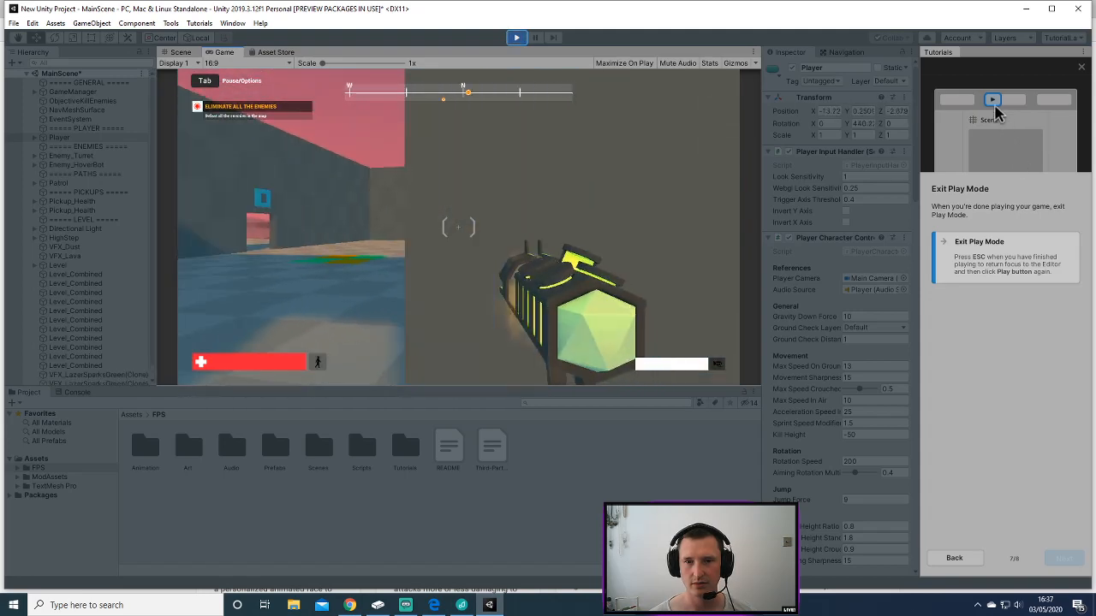
{"action": "key", "text": "w"}
{"action": "left_click", "coordinate": [458, 227]}
{"action": "left_click", "coordinate": [458, 226]}
{"action": "left_click", "coordinate": [458, 227]}
Release the game's mouse control, bring up the in-game options menu and exit Play Mode.
{"action": "key", "text": "Escape"}
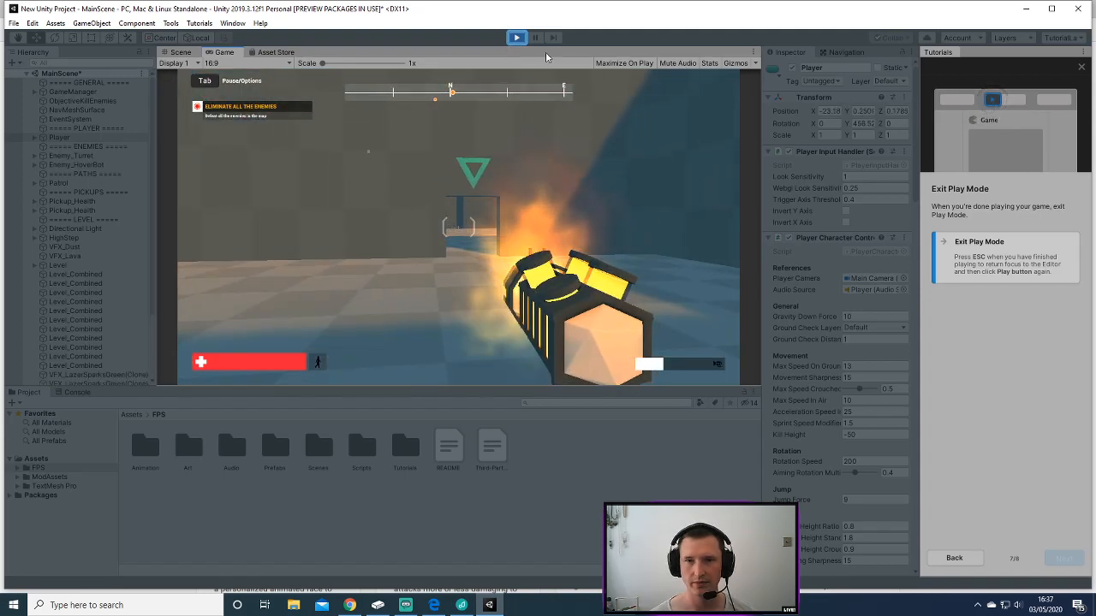
{"action": "key", "text": "Tab"}
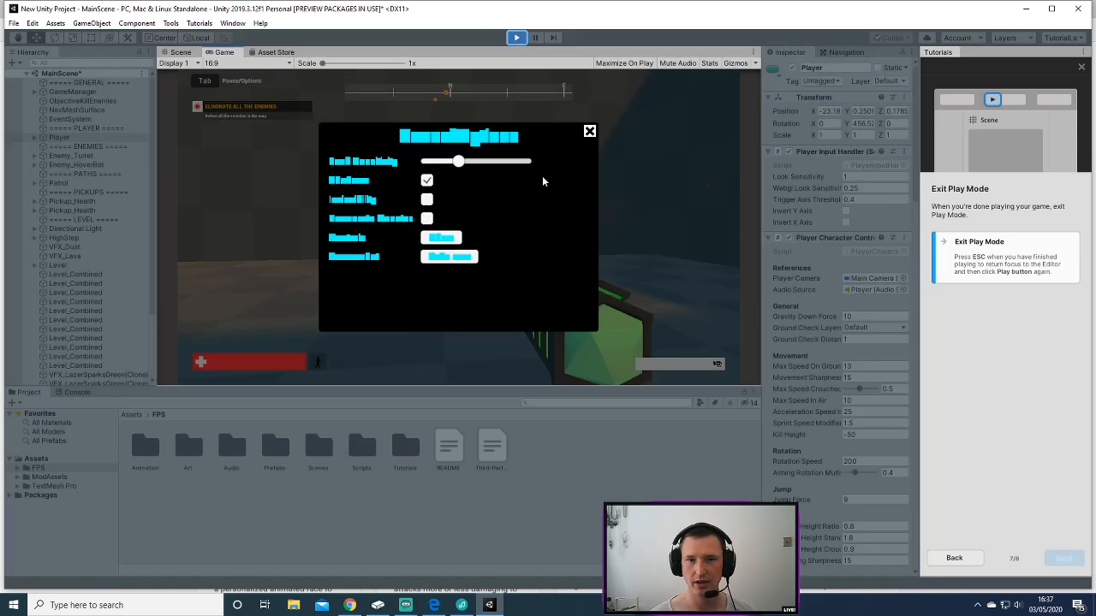
{"action": "key", "text": "ctrl+p"}
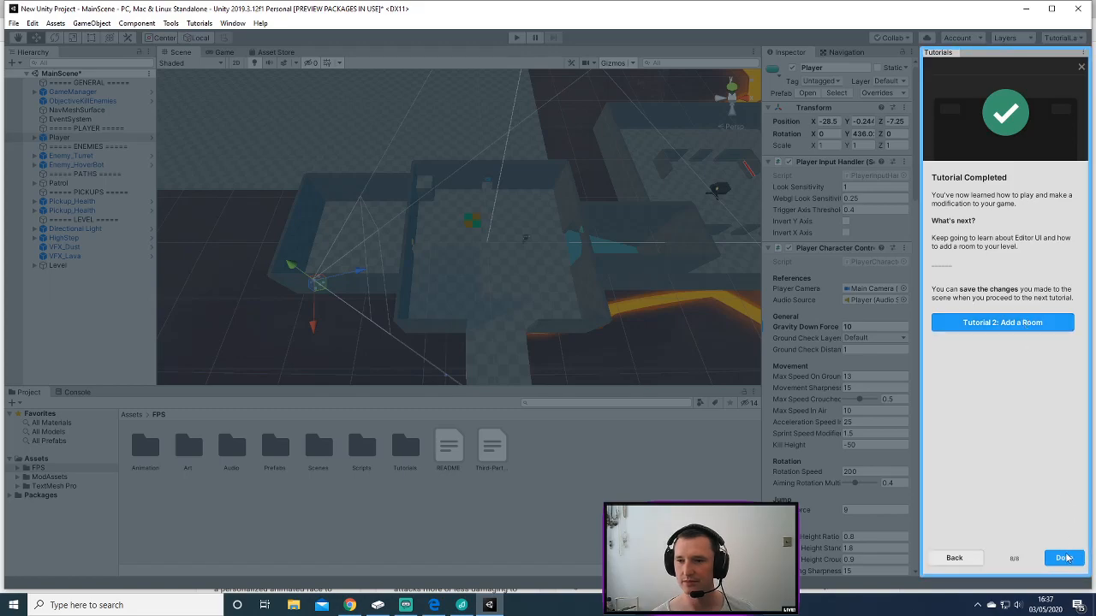
Proceed to Tutorial 2: Add a Room, saving the changes to MainScene, and start the tutorial.
{"action": "left_click", "coordinate": [994, 328]}
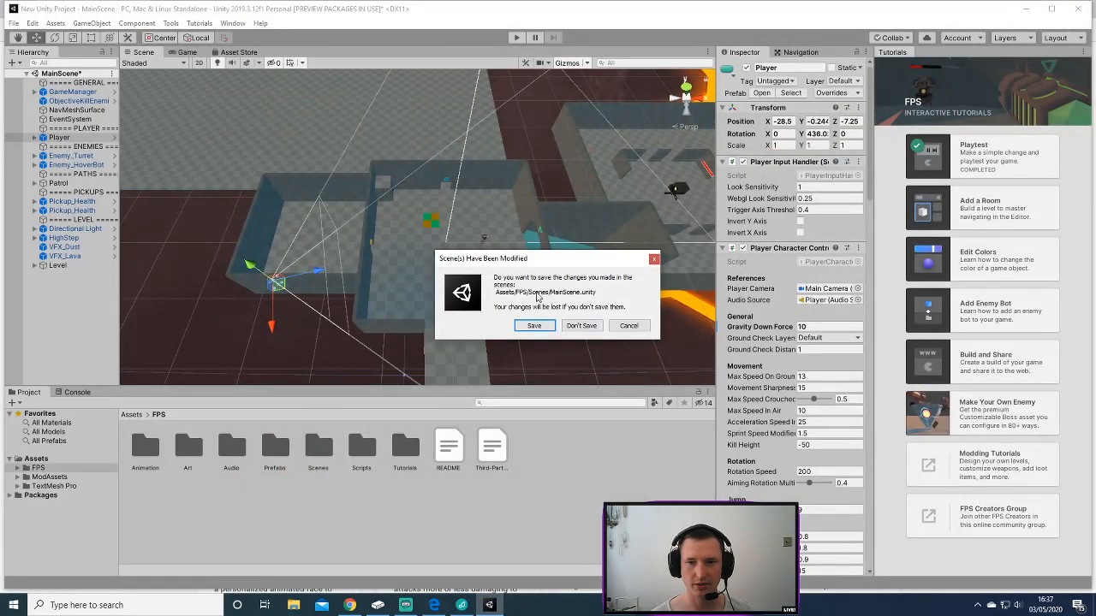
{"action": "left_click", "coordinate": [533, 326]}
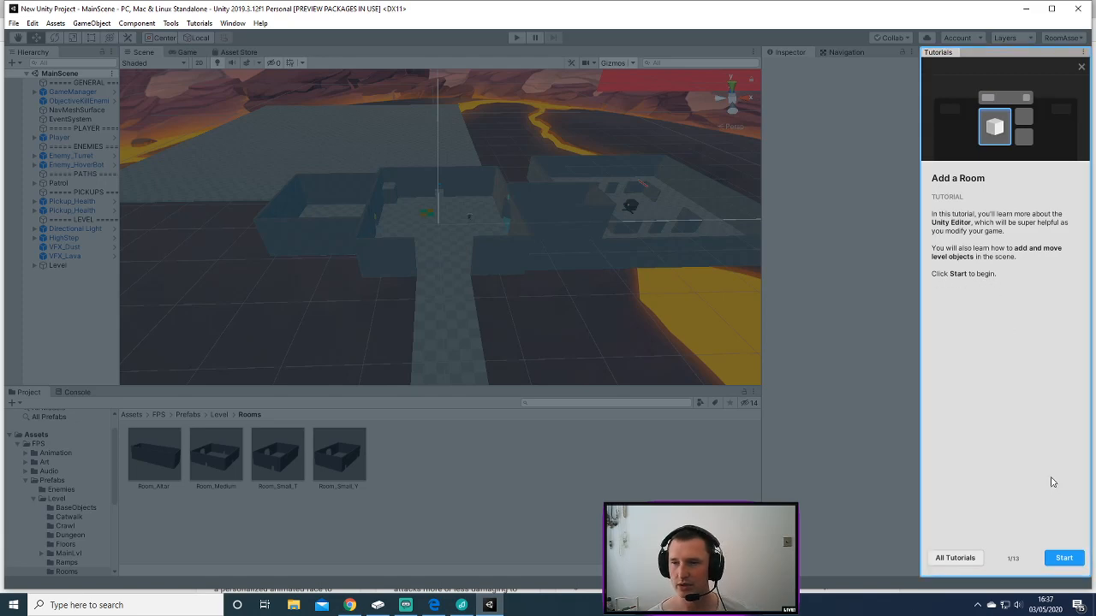
{"action": "left_click", "coordinate": [1063, 557]}
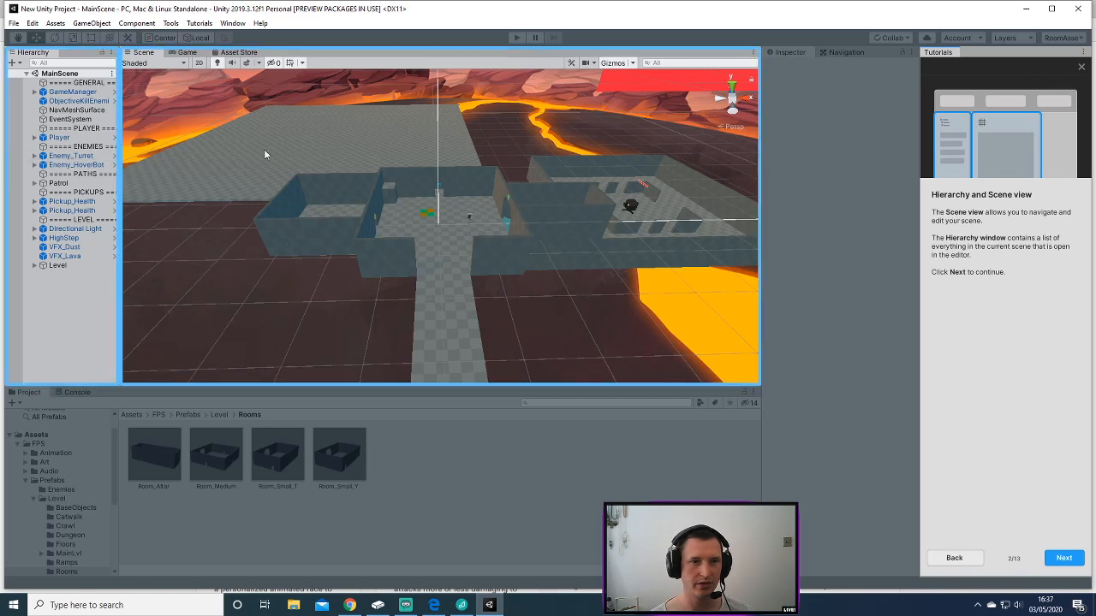
Continue past the Hierarchy and Scene view introduction, select the Hand Tool and pan the scene with it.
{"action": "left_click", "coordinate": [1065, 559]}
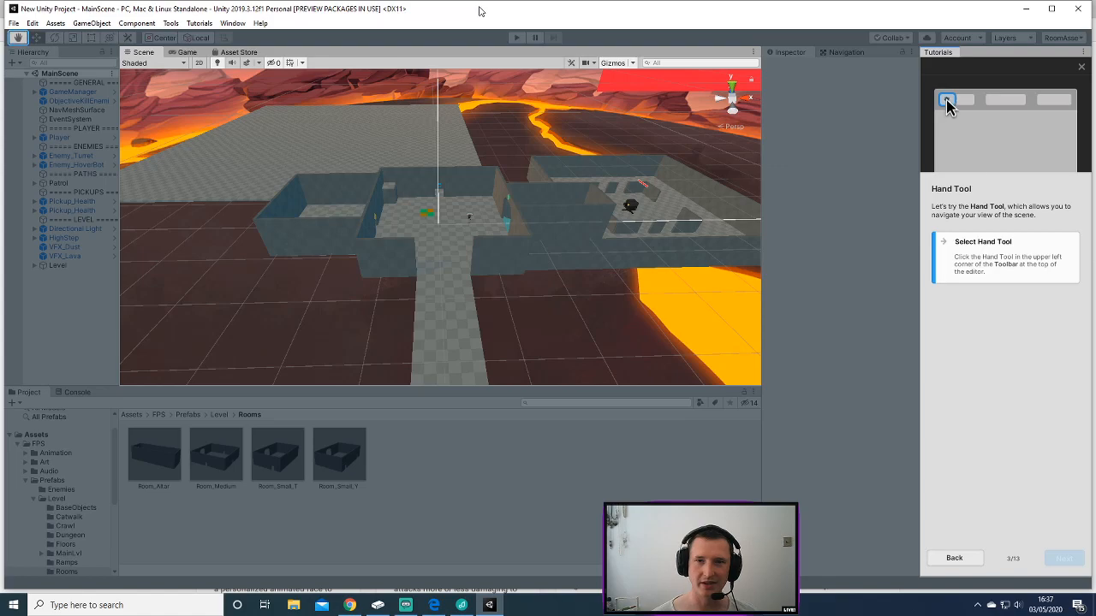
{"action": "key", "text": "q"}
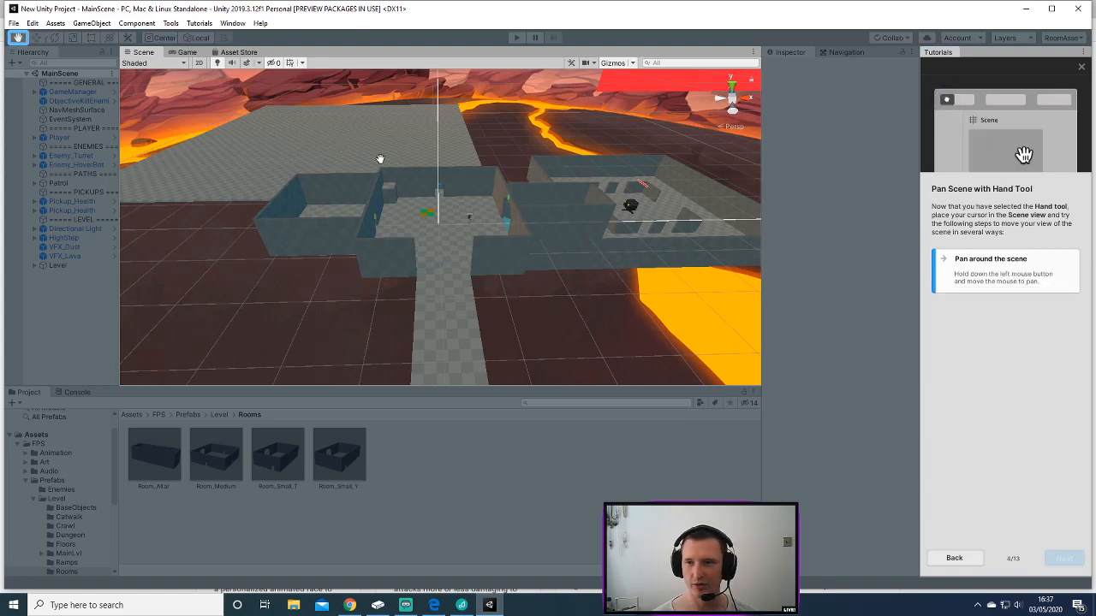
{"action": "mouse_move", "coordinate": [391, 162]}
{"action": "left_mouse_down"}
{"action": "mouse_move", "coordinate": [425, 162]}
{"action": "mouse_move", "coordinate": [448, 223]}
{"action": "mouse_move", "coordinate": [450, 157]}
{"action": "mouse_move", "coordinate": [399, 166]}
{"action": "mouse_move", "coordinate": [460, 163]}
{"action": "mouse_move", "coordinate": [412, 157]}
{"action": "left_mouse_up"}
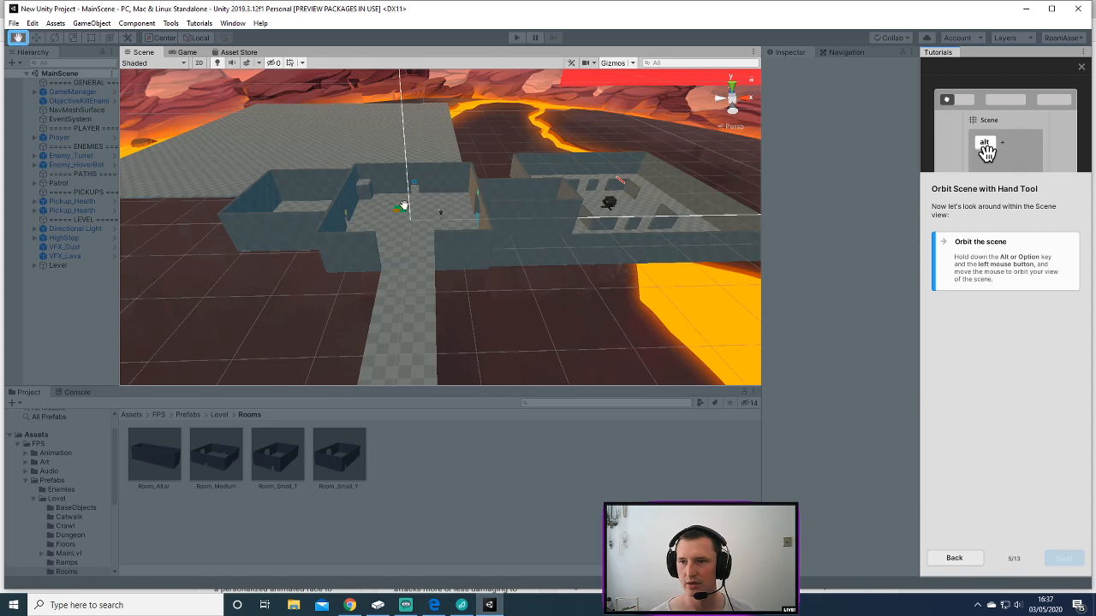
Orbit the Scene view around the level and advance the tutorial to Zoom Scene.
{"action": "left_click_drag", "start_coordinate": [393, 200], "coordinate": [399, 202], "text": "alt"}
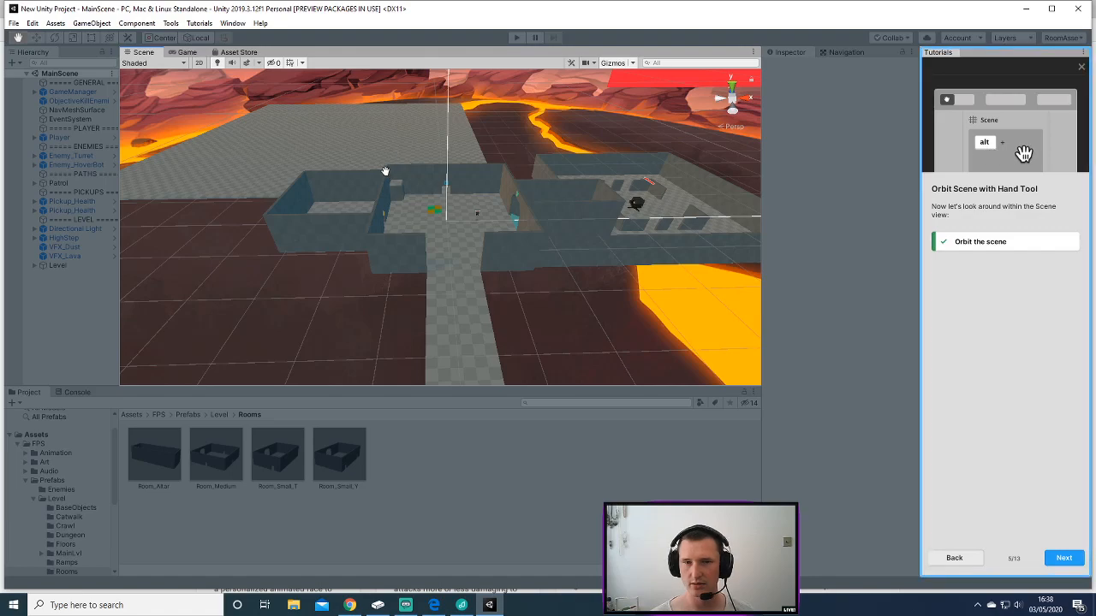
{"action": "left_click_drag", "start_coordinate": [394, 178], "coordinate": [384, 154], "text": "alt"}
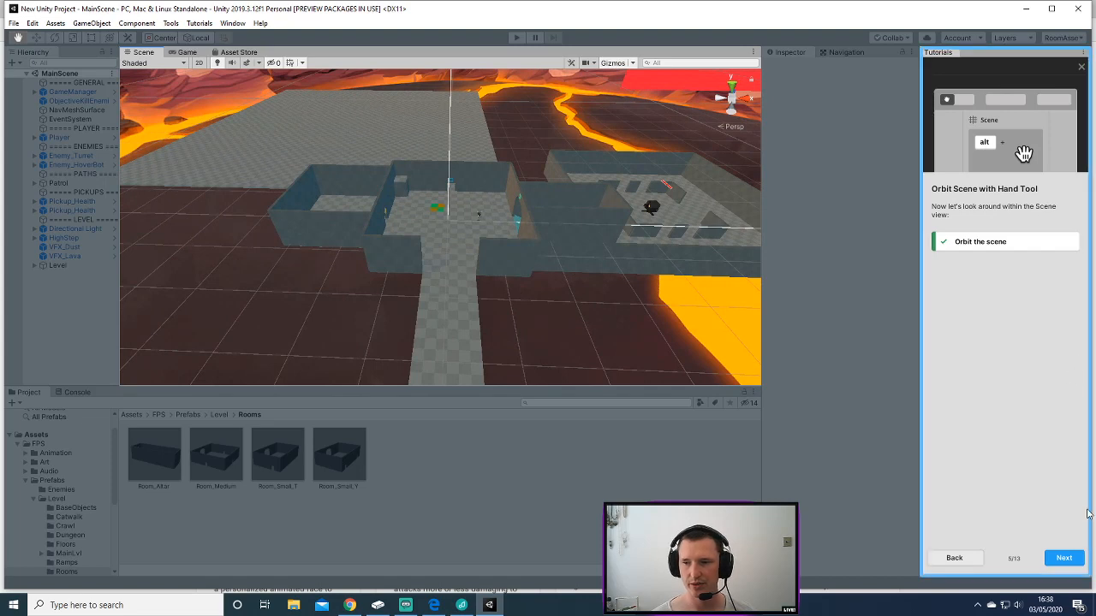
{"action": "left_click", "coordinate": [1063, 559]}
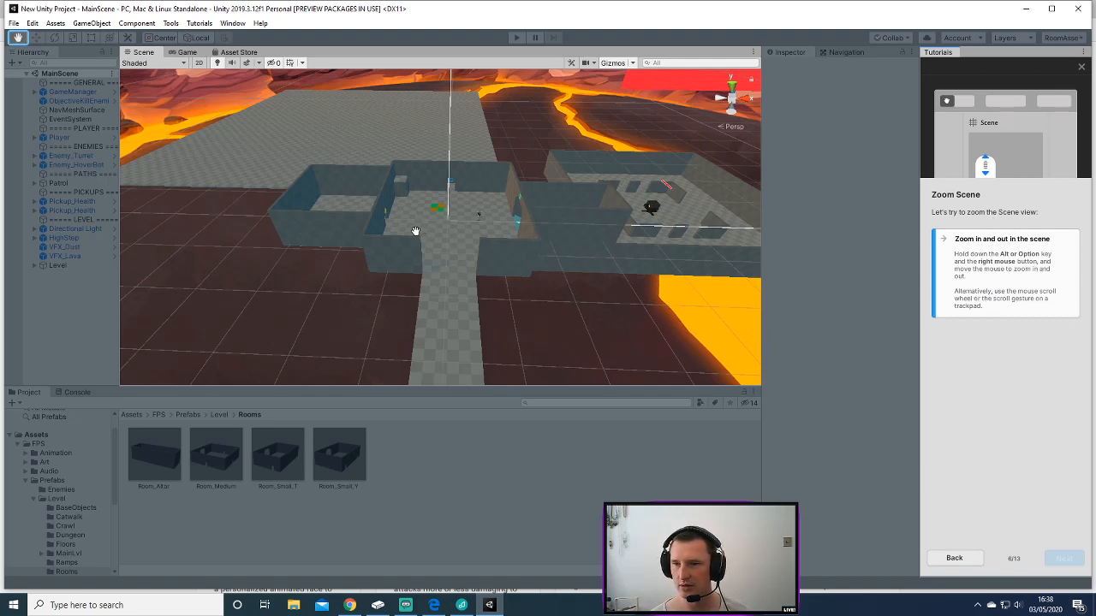
Zoom the Scene view in and out over the level and advance the tutorial to Drag Prefab to Scene.
{"action": "right_click_drag", "start_coordinate": [425, 189], "coordinate": [426, 289], "text": "alt"}
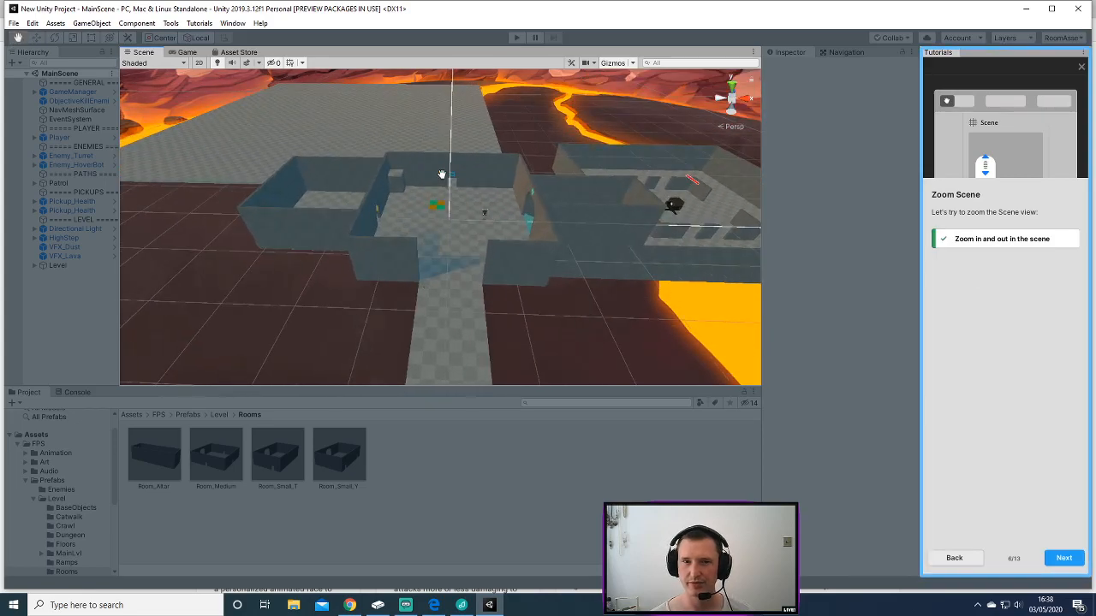
{"action": "right_click_drag", "start_coordinate": [441, 175], "coordinate": [502, 97], "text": "alt"}
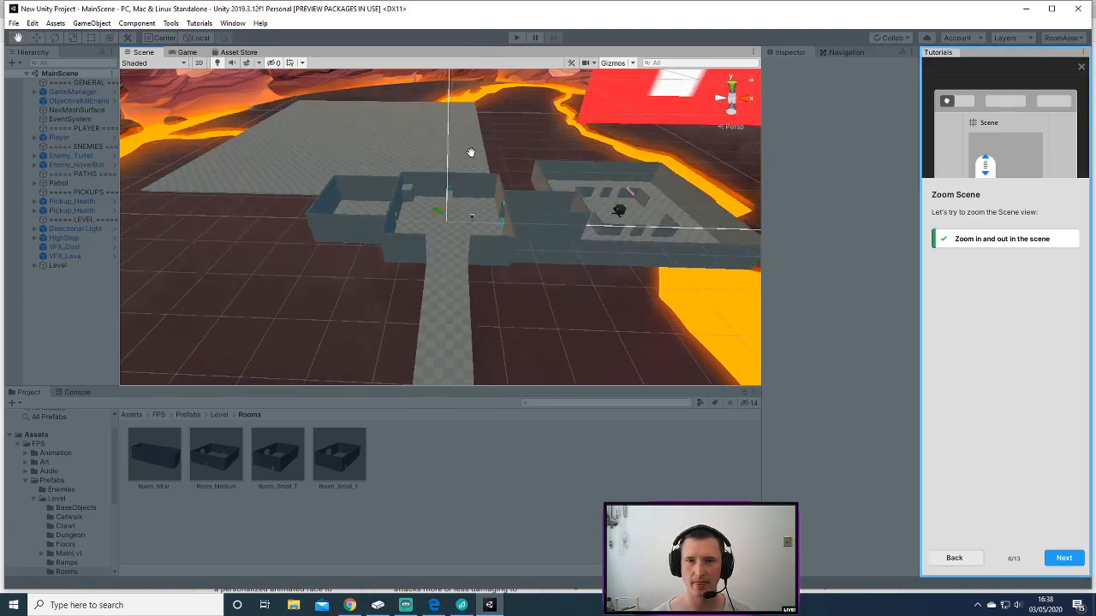
{"action": "left_click_drag", "start_coordinate": [470, 152], "coordinate": [434, 169], "text": "alt"}
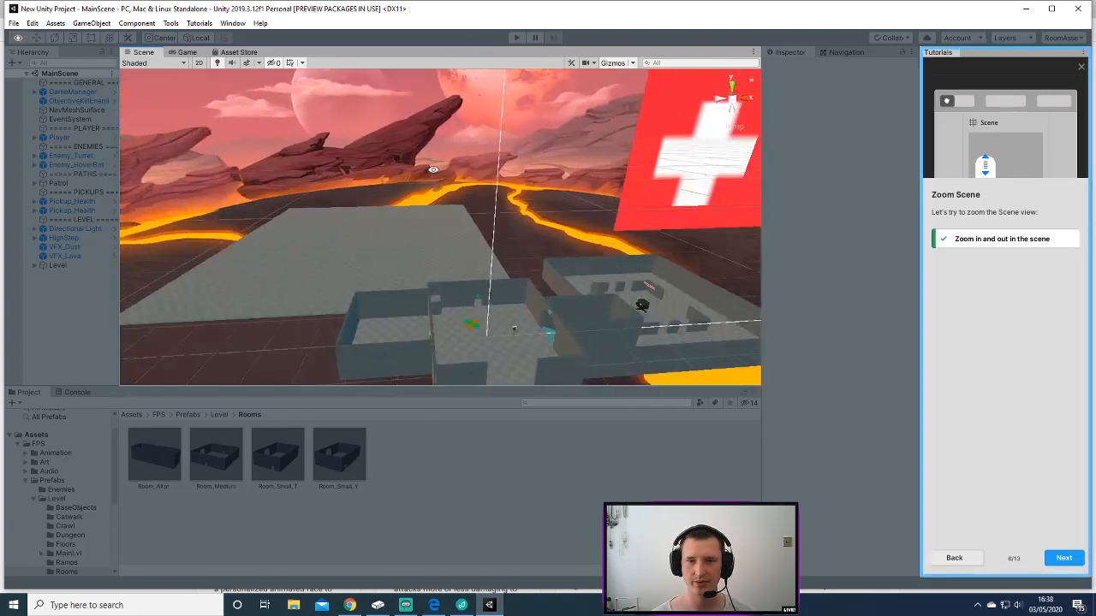
{"action": "right_click_drag", "start_coordinate": [434, 169], "coordinate": [453, 249], "text": "alt"}
{"action": "right_click_drag", "start_coordinate": [444, 302], "coordinate": [418, 62], "text": "alt"}
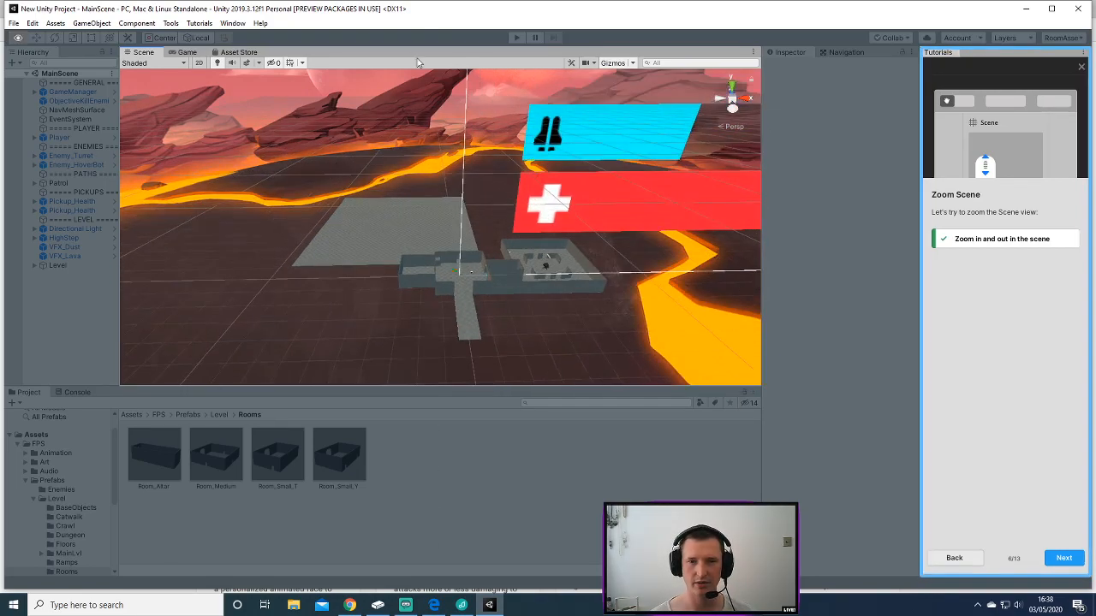
{"action": "right_click_drag", "start_coordinate": [431, 193], "coordinate": [448, 252], "text": "alt"}
{"action": "mouse_move", "coordinate": [448, 252]}
{"action": "left_mouse_down"}
{"action": "mouse_move", "coordinate": [495, 222]}
{"action": "mouse_move", "coordinate": [395, 260]}
{"action": "mouse_move", "coordinate": [384, 215]}
{"action": "mouse_move", "coordinate": [560, 331]}
{"action": "mouse_move", "coordinate": [439, 264]}
{"action": "mouse_move", "coordinate": [453, 266]}
{"action": "left_mouse_up"}
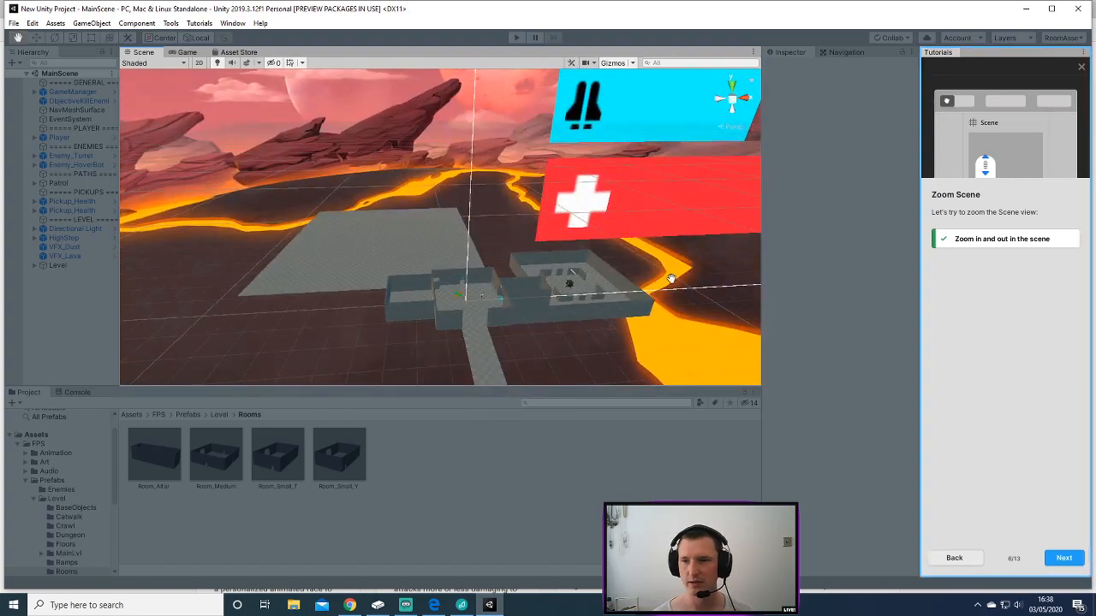
{"action": "left_click", "coordinate": [1065, 557]}
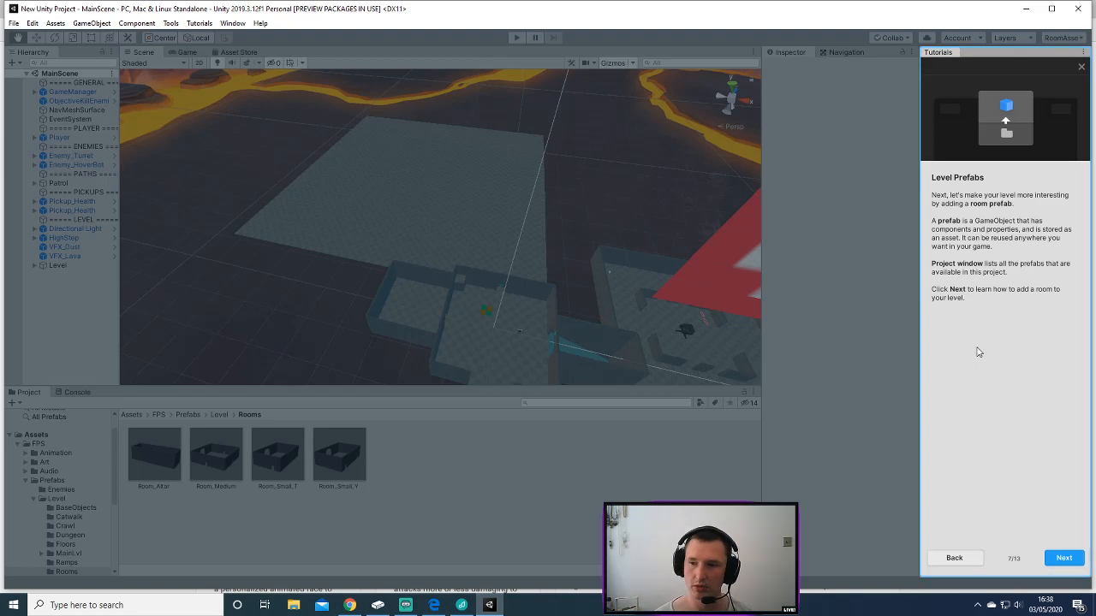
{"action": "left_click", "coordinate": [1078, 558]}
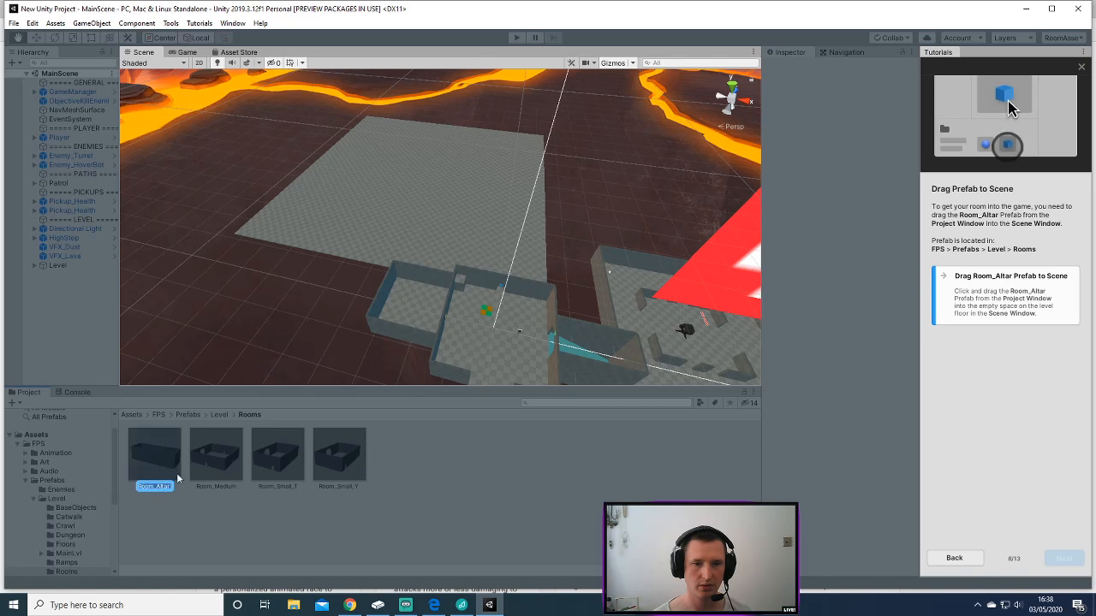
Place the Room_Altar prefab on the empty level floor in the scene and activate the Move Tool.
{"action": "left_click_drag", "start_coordinate": [154, 492], "coordinate": [495, 278]}
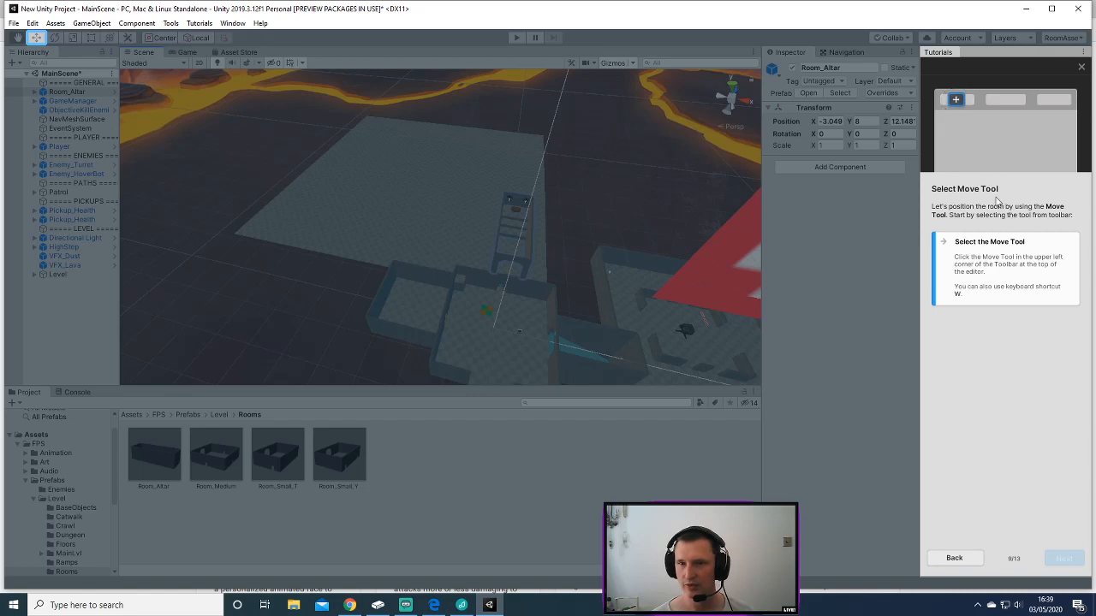
{"action": "left_click", "coordinate": [37, 38]}
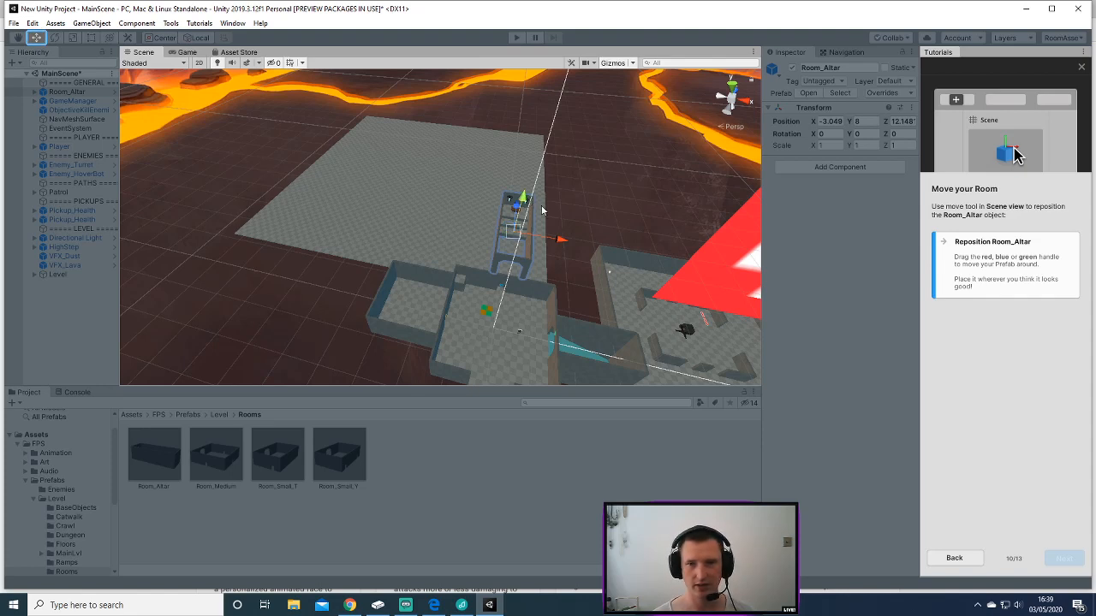
Lower Room_Altar to a Y position of 0.6 beside the existing rooms and advance to Update Level Navigation Mesh.
{"action": "scroll", "coordinate": [537, 221], "scroll_direction": "up", "scroll_amount": 4}
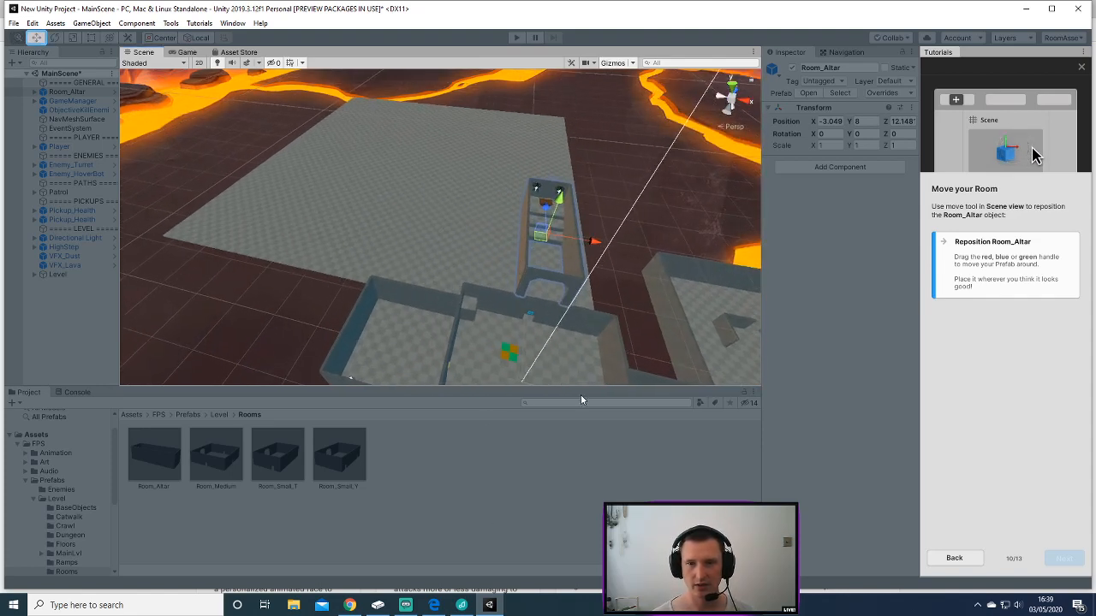
{"action": "right_click_drag", "start_coordinate": [580, 400], "coordinate": [415, 209], "text": "alt"}
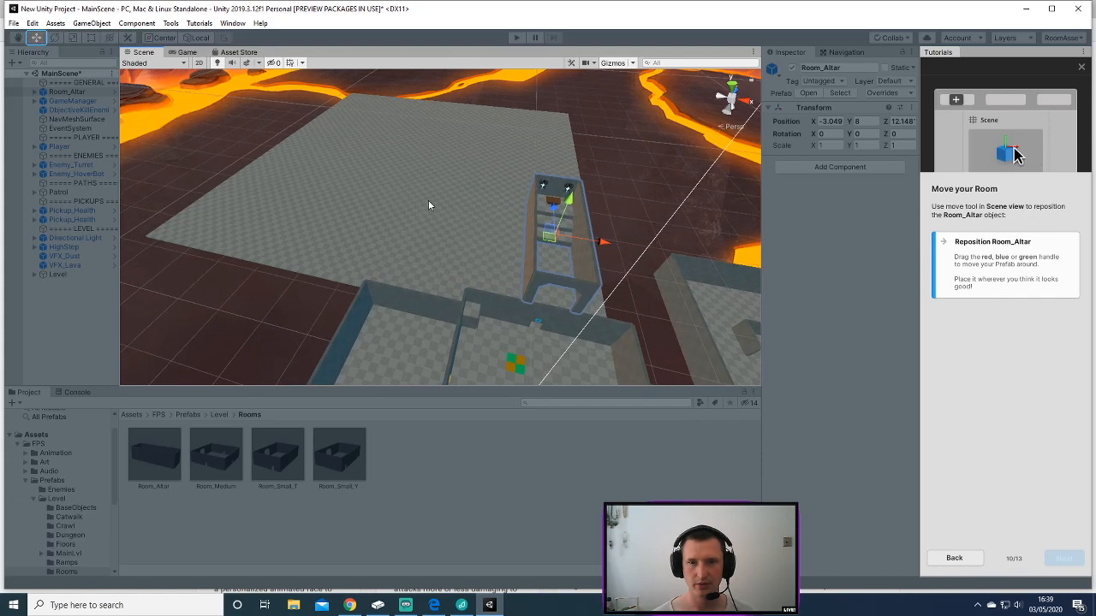
{"action": "left_click_drag", "start_coordinate": [422, 200], "coordinate": [351, 263], "text": "alt"}
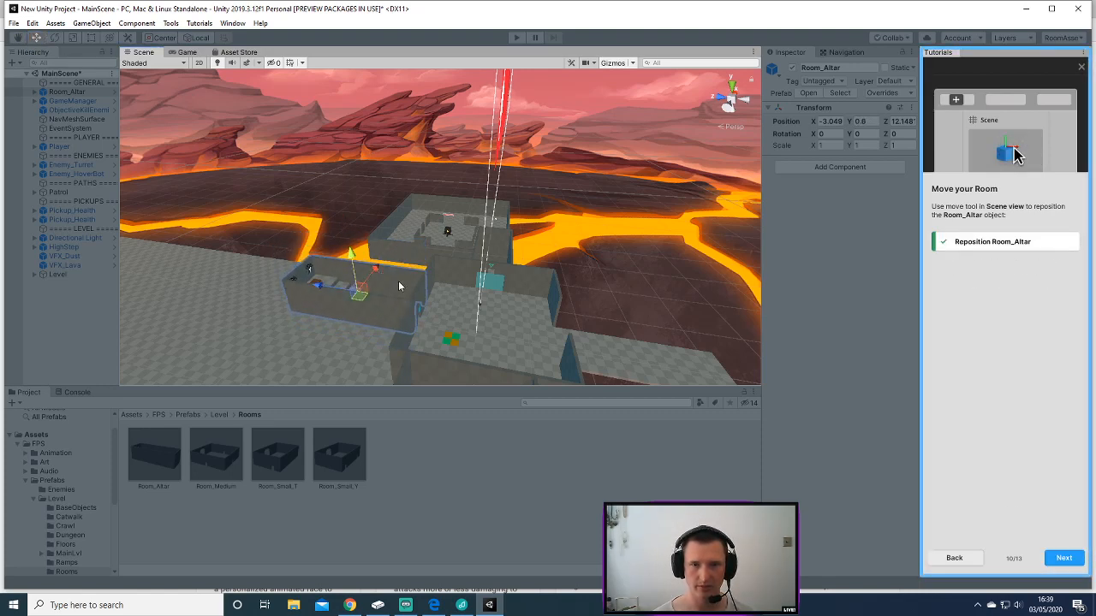
{"action": "left_click", "coordinate": [498, 298]}
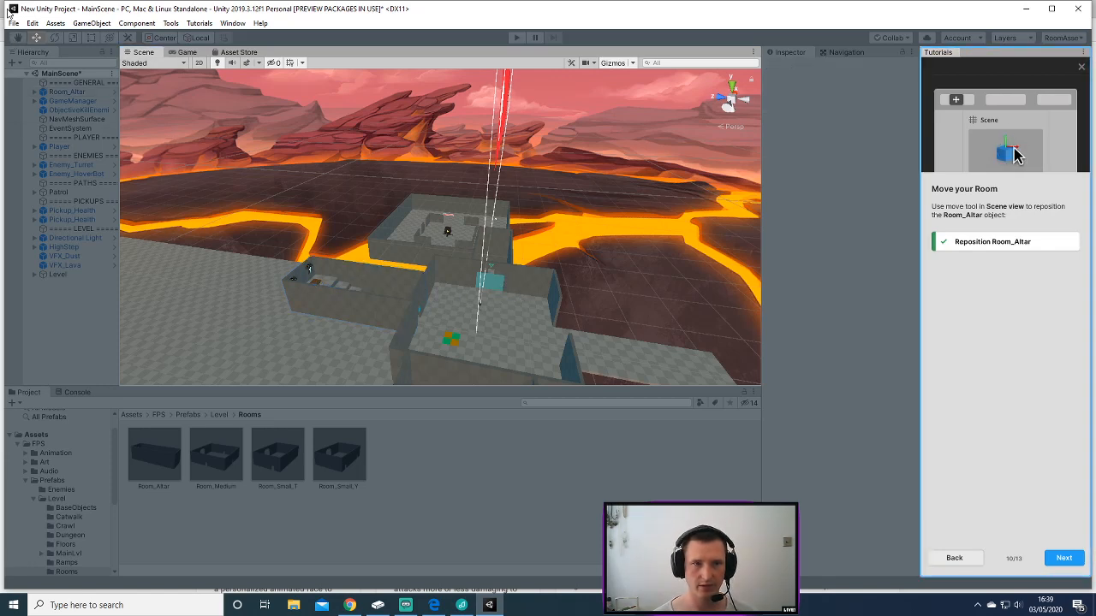
{"action": "left_click", "coordinate": [451, 319]}
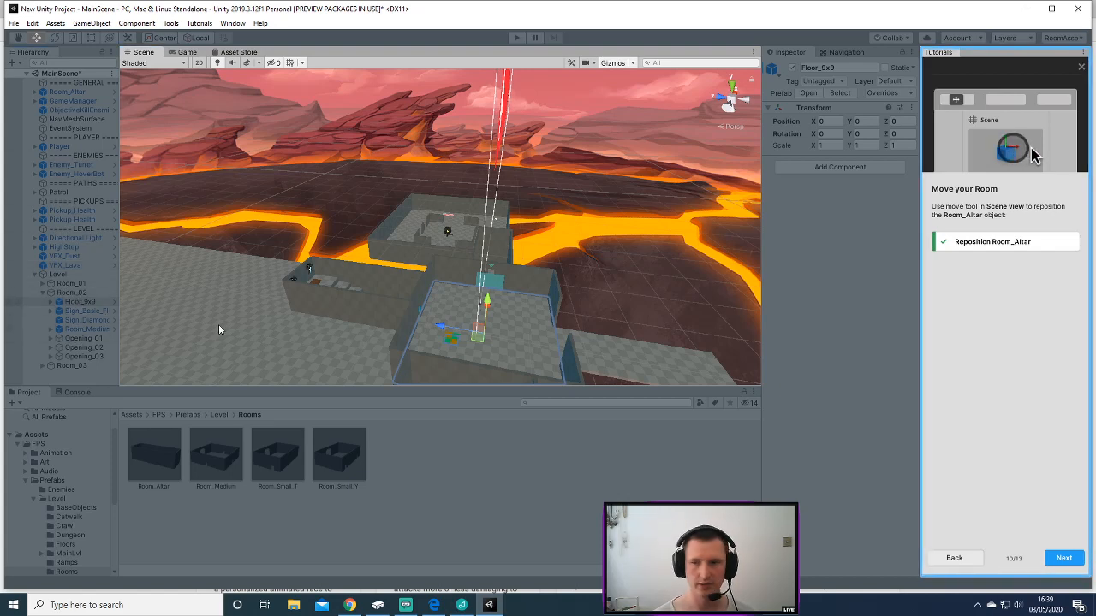
{"action": "left_click", "coordinate": [1065, 558]}
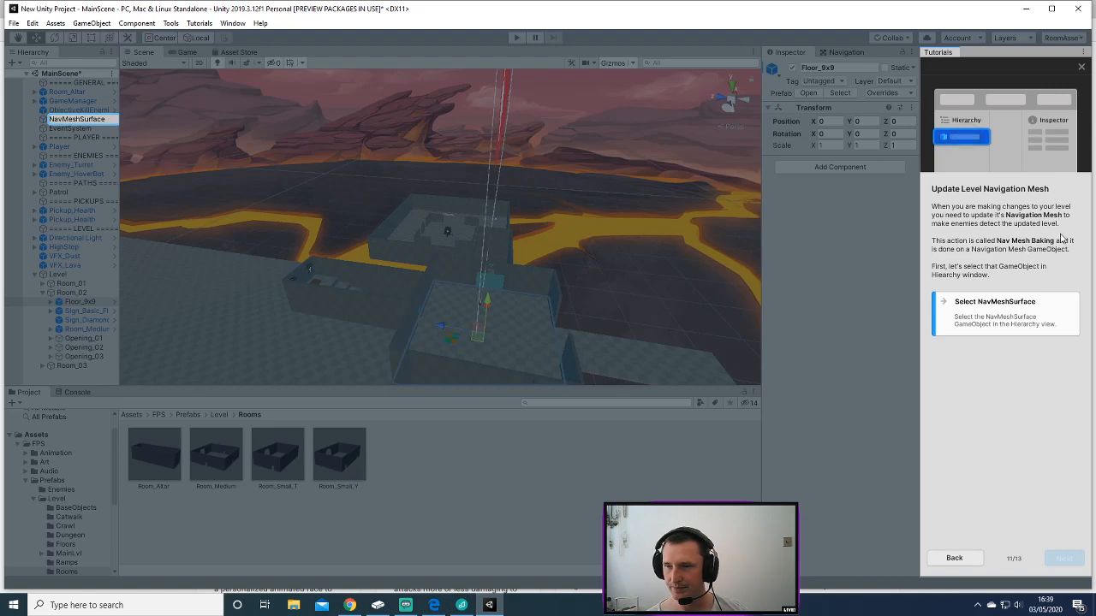
Select NavMeshSurface, bake its navigation mesh to include the new room, and finish the Add a Room tutorial.
{"action": "left_click", "coordinate": [76, 119]}
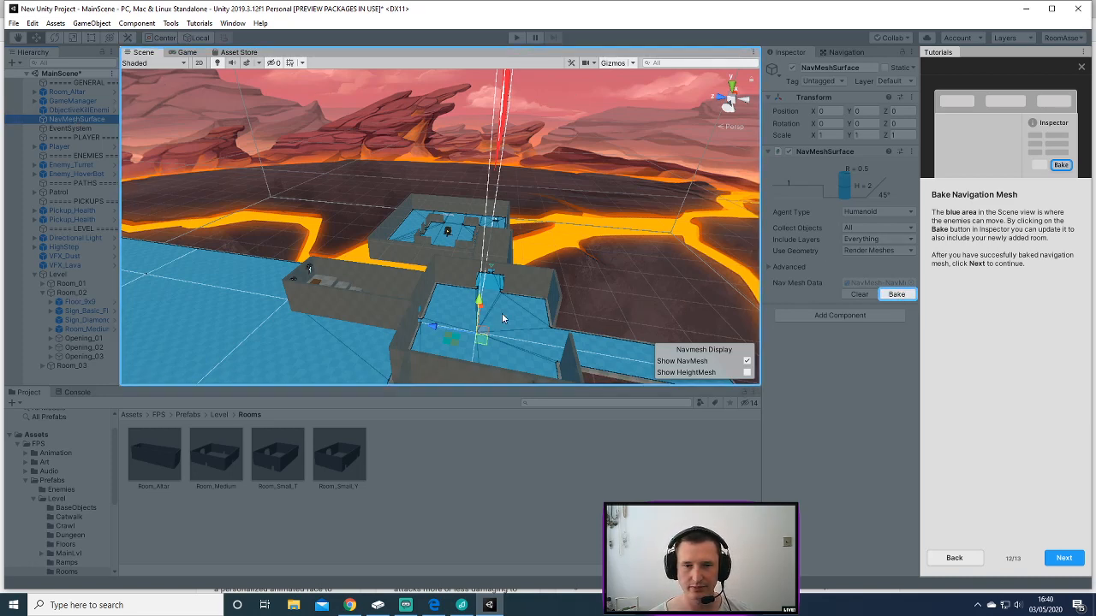
{"action": "left_click", "coordinate": [896, 294]}
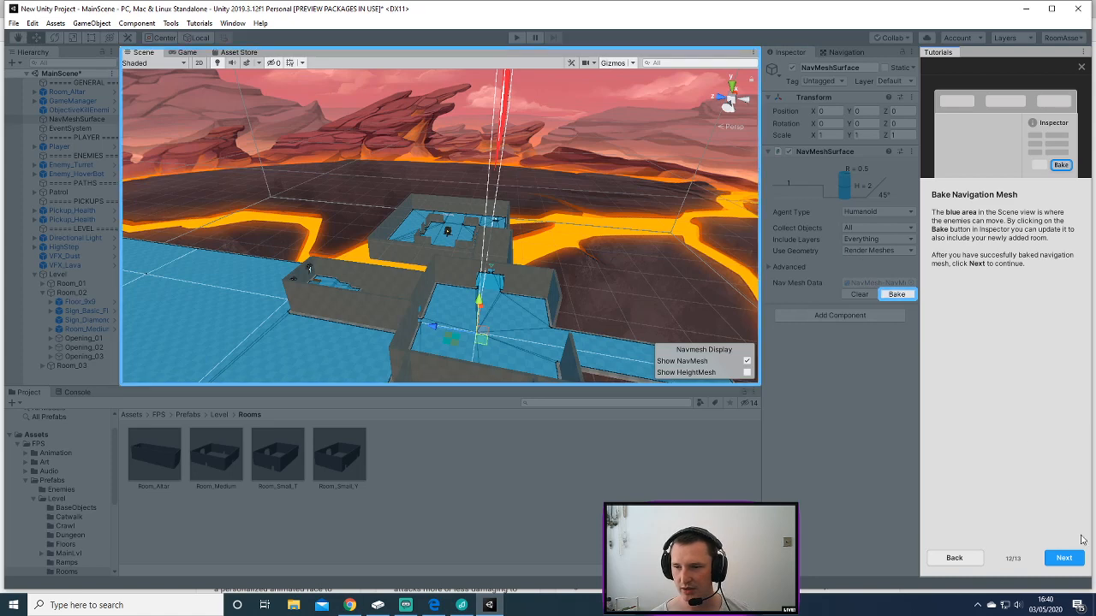
{"action": "left_click", "coordinate": [1065, 559]}
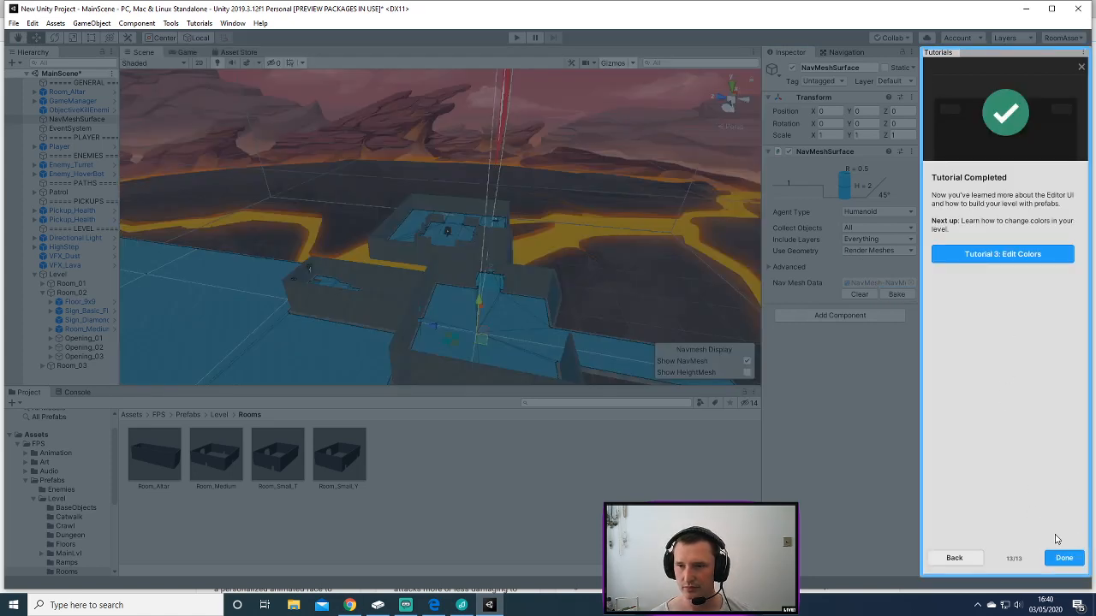
{"action": "left_click", "coordinate": [1063, 557]}
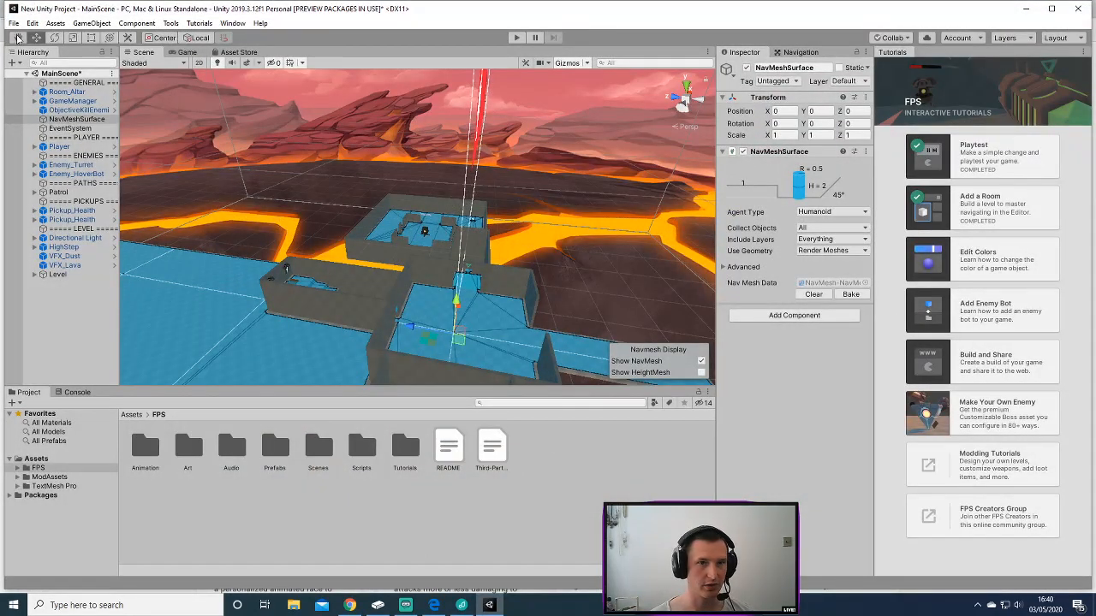
Examine the baked navigation mesh in and around the new altar room from several angles.
{"action": "left_click_drag", "start_coordinate": [234, 235], "coordinate": [331, 215]}
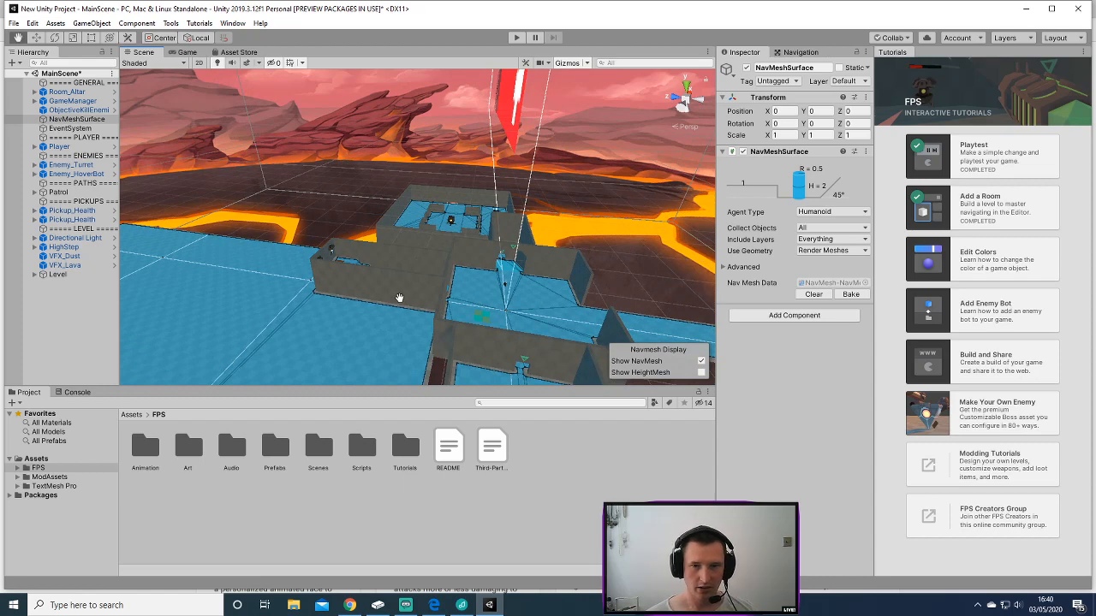
{"action": "mouse_move", "coordinate": [395, 296]}
{"action": "right_mouse_down", "text": "alt"}
{"action": "mouse_move", "coordinate": [398, 201]}
{"action": "mouse_move", "coordinate": [343, 528]}
{"action": "mouse_move", "coordinate": [378, 398]}
{"action": "mouse_move", "coordinate": [364, 456]}
{"action": "mouse_move", "coordinate": [382, 413]}
{"action": "mouse_move", "coordinate": [382, 467]}
{"action": "right_mouse_up", "text": "alt"}
{"action": "mouse_move", "coordinate": [389, 242]}
{"action": "right_mouse_down", "text": "alt"}
{"action": "mouse_move", "coordinate": [379, 459]}
{"action": "mouse_move", "coordinate": [377, 296]}
{"action": "right_mouse_up", "text": "alt"}
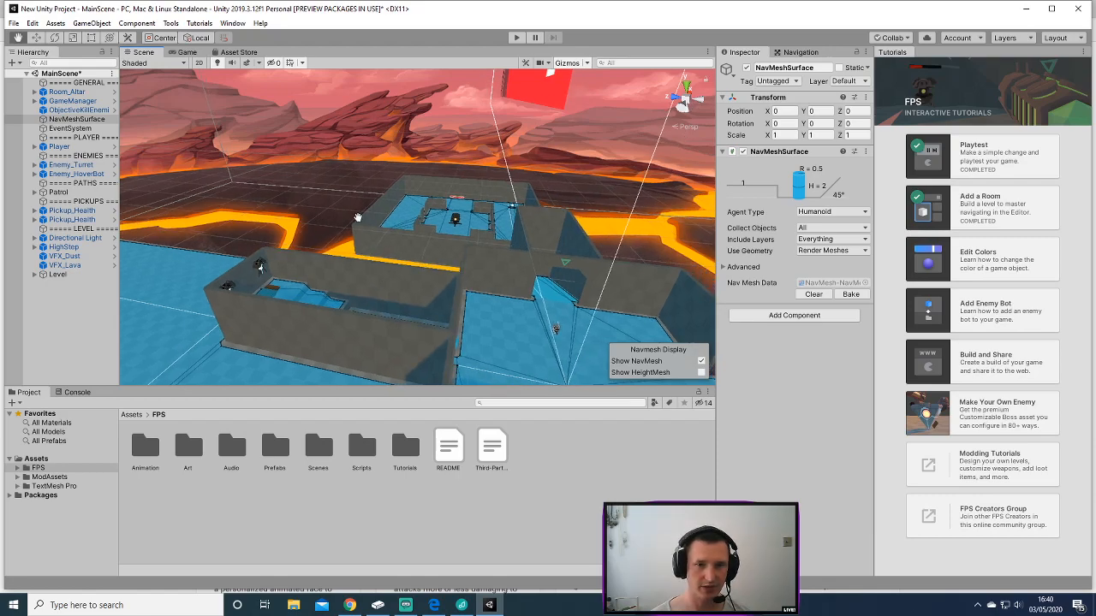
{"action": "right_click_drag", "start_coordinate": [356, 217], "coordinate": [299, 233]}
{"action": "scroll", "coordinate": [310, 272], "scroll_direction": "down", "scroll_amount": 1}
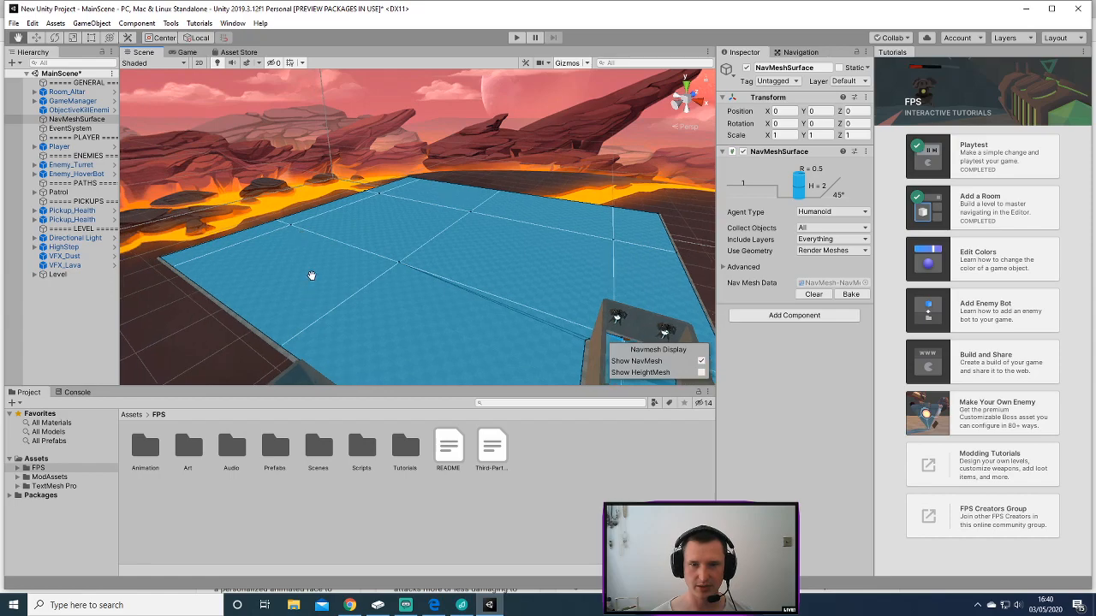
{"action": "scroll", "coordinate": [326, 248], "scroll_direction": "down", "scroll_amount": 6}
{"action": "left_click_drag", "start_coordinate": [448, 284], "coordinate": [299, 203]}
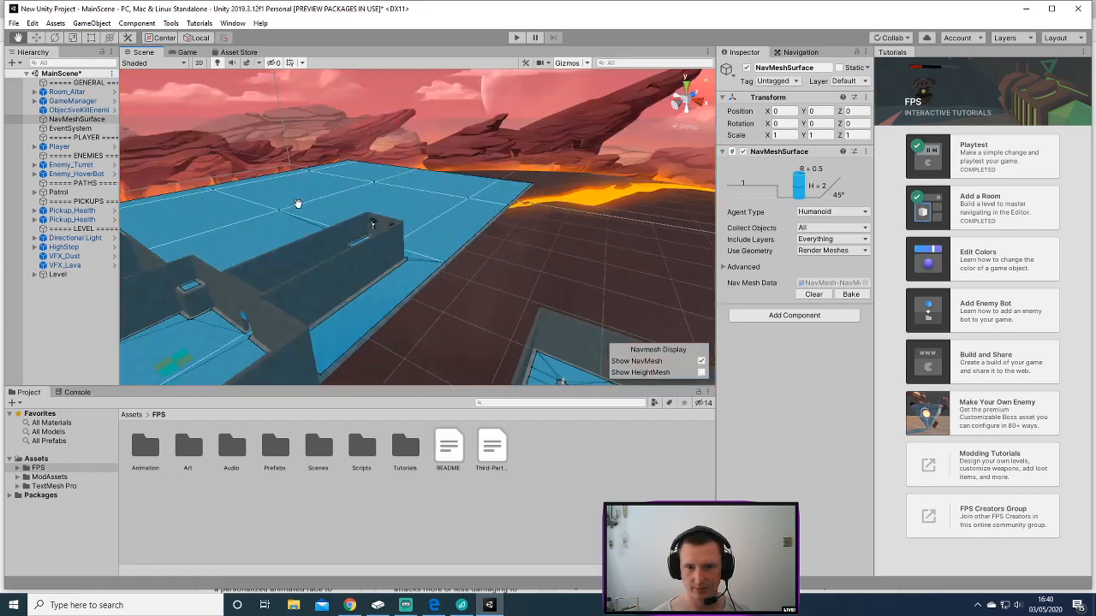
{"action": "right_click_drag", "start_coordinate": [360, 257], "coordinate": [373, 263]}
{"action": "scroll", "coordinate": [372, 263], "scroll_direction": "up", "scroll_amount": 5}
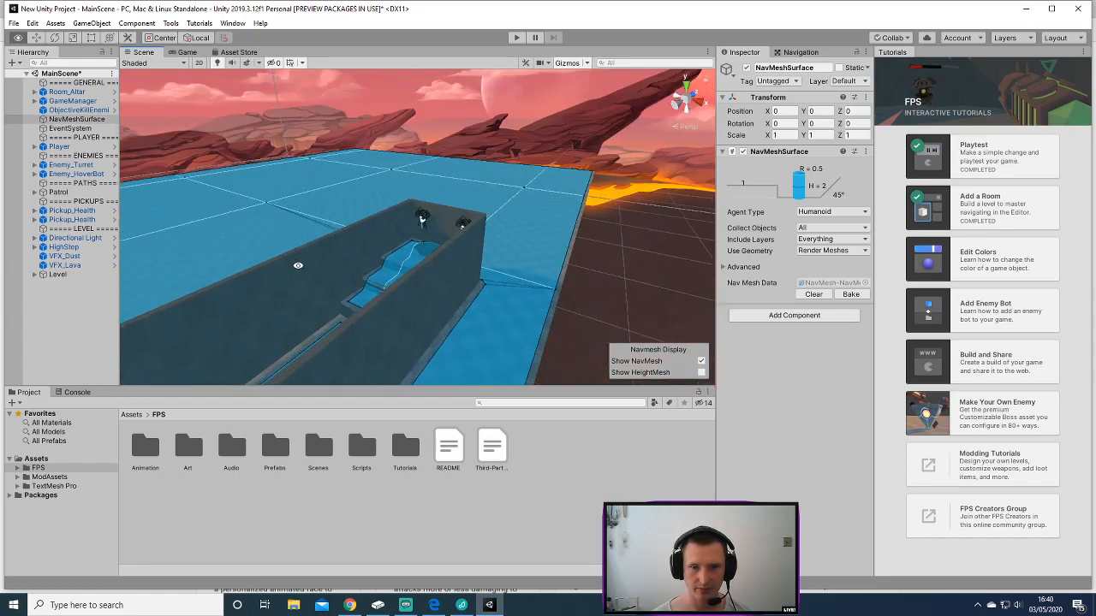
{"action": "left_click_drag", "start_coordinate": [299, 265], "coordinate": [508, 316]}
{"action": "right_click_drag", "start_coordinate": [509, 316], "coordinate": [519, 337]}
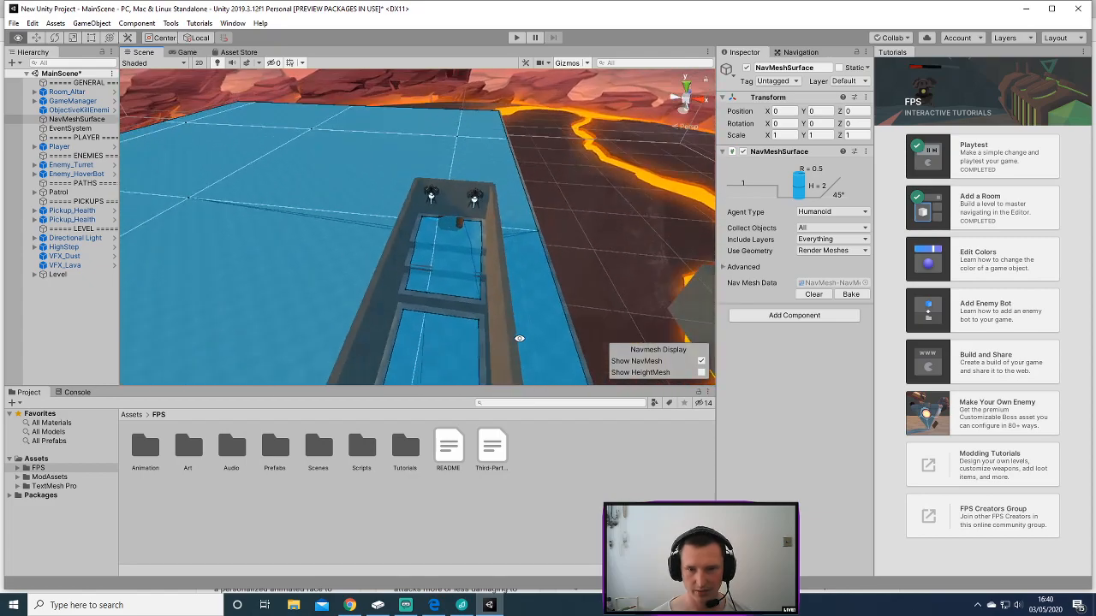
{"action": "scroll", "coordinate": [502, 265], "scroll_direction": "up", "scroll_amount": 1}
{"action": "scroll", "coordinate": [501, 265], "scroll_direction": "up", "scroll_amount": 6}
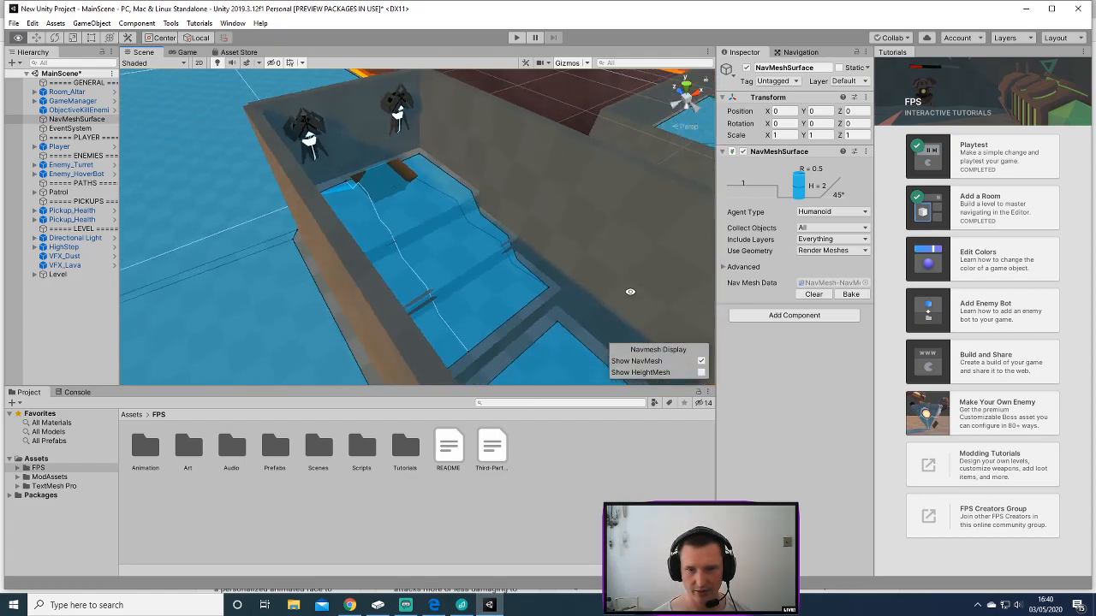
{"action": "right_click_drag", "start_coordinate": [479, 319], "coordinate": [685, 214]}
{"action": "right_click_drag", "start_coordinate": [317, 244], "coordinate": [364, 166]}
{"action": "right_click_drag", "start_coordinate": [441, 182], "coordinate": [421, 211]}
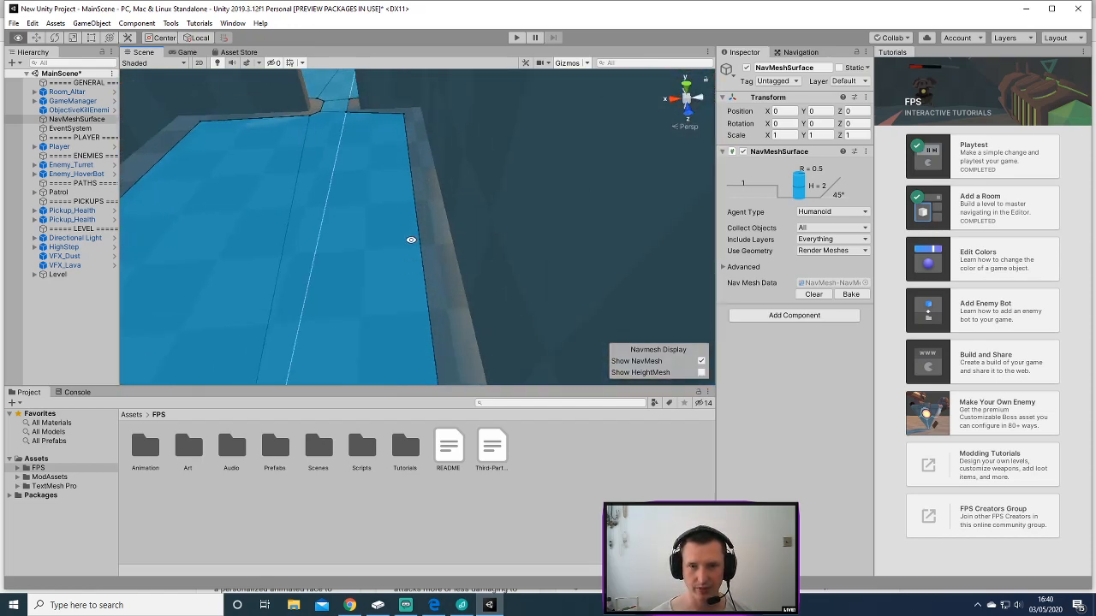
{"action": "right_click_drag", "start_coordinate": [505, 202], "coordinate": [243, 214]}
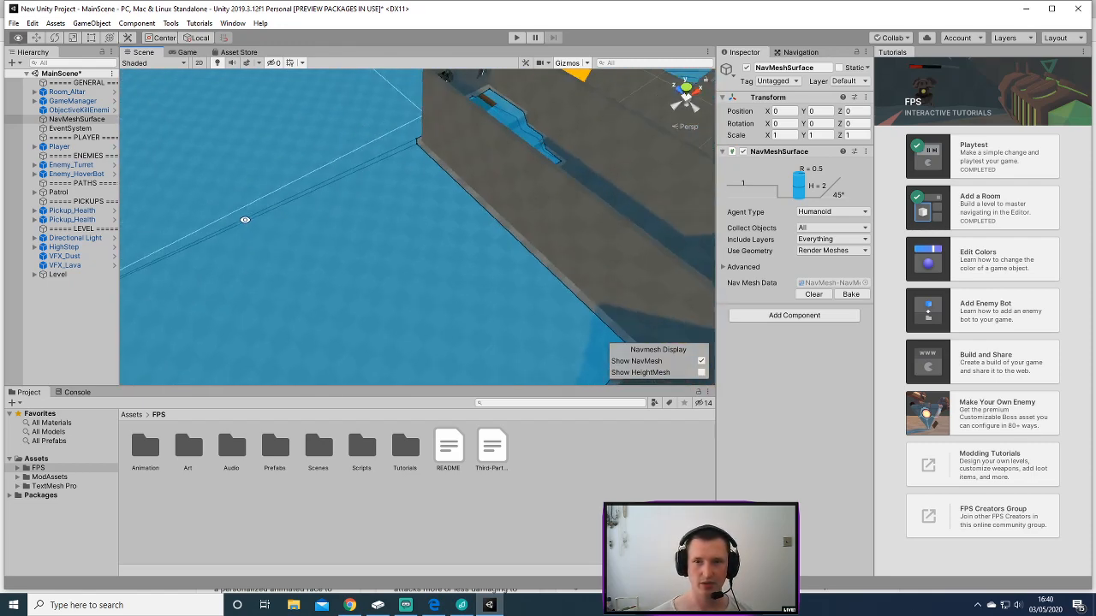
Start playing the level and shoot the enemy ahead of the player.
{"action": "left_click", "coordinate": [515, 38]}
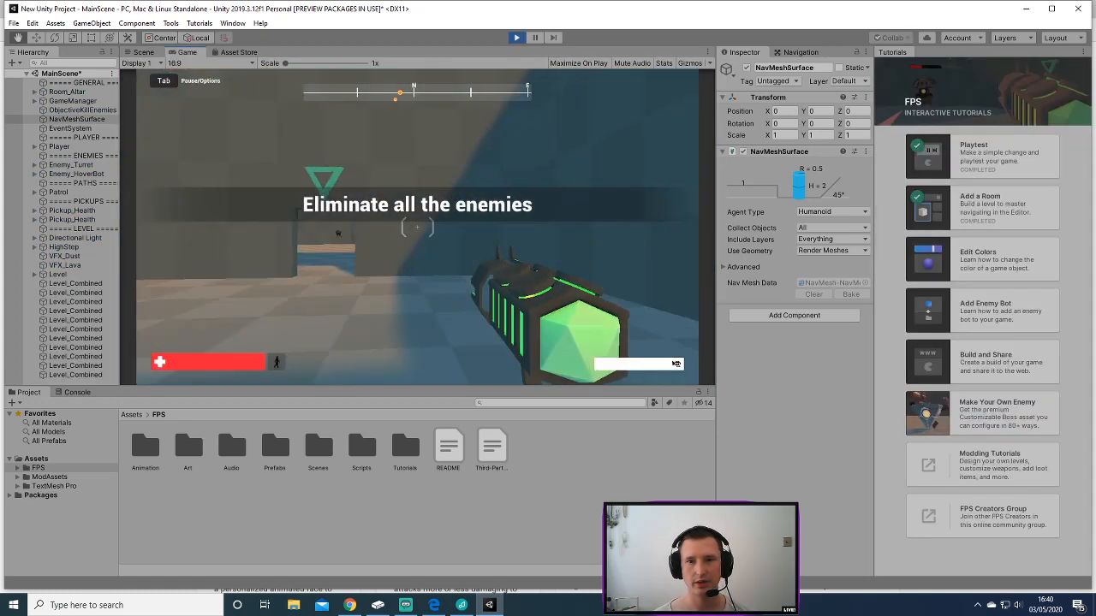
{"action": "key", "text": "w"}
{"action": "left_click", "coordinate": [417, 227]}
{"action": "left_click", "coordinate": [417, 227]}
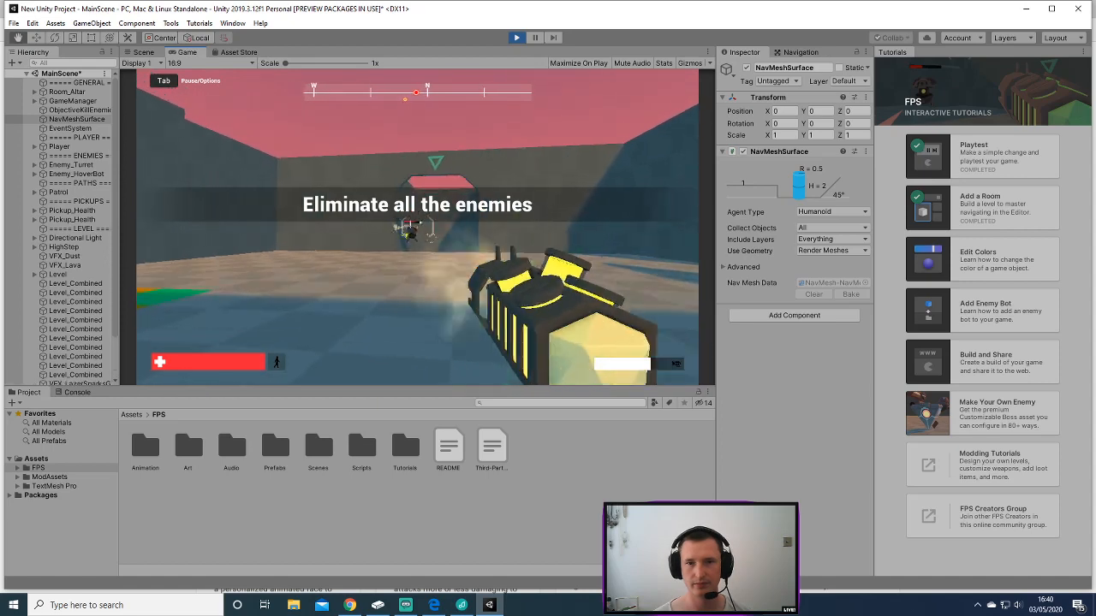
{"action": "key", "text": "w"}
{"action": "left_click", "coordinate": [417, 227]}
{"action": "left_click", "coordinate": [417, 227]}
{"action": "left_click", "coordinate": [417, 227]}
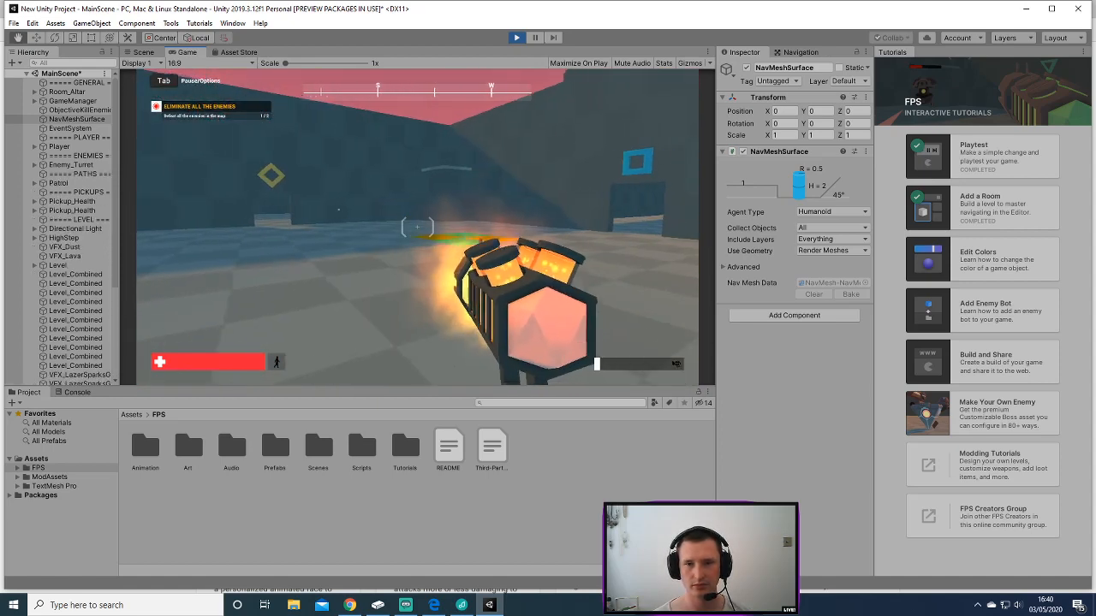
Walk the player through the new room up the steps to the altar.
{"action": "key", "text": "w"}
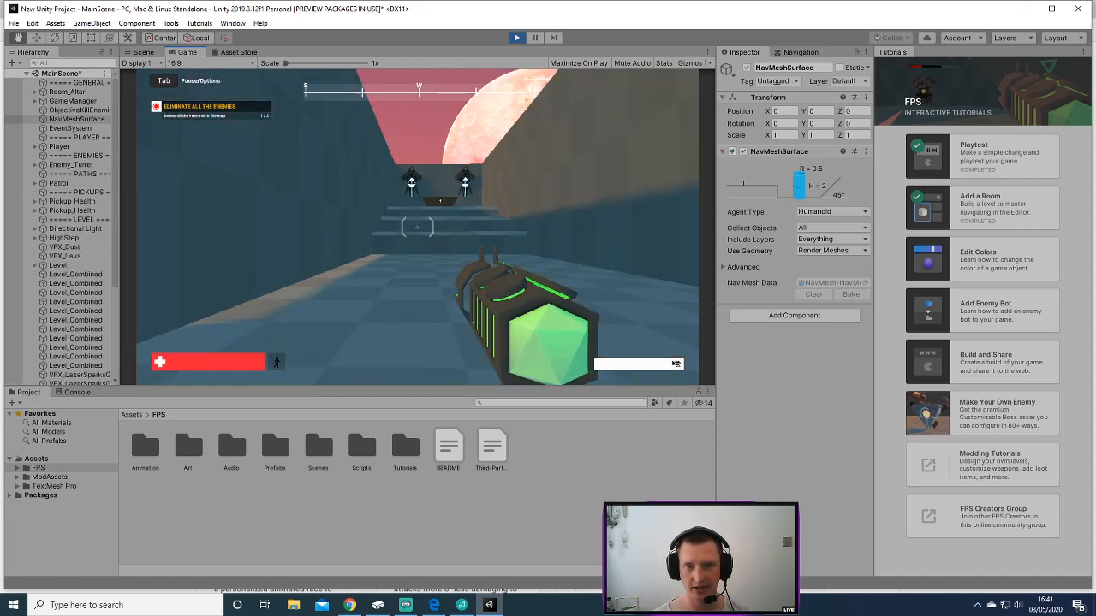
{"action": "key", "text": "w"}
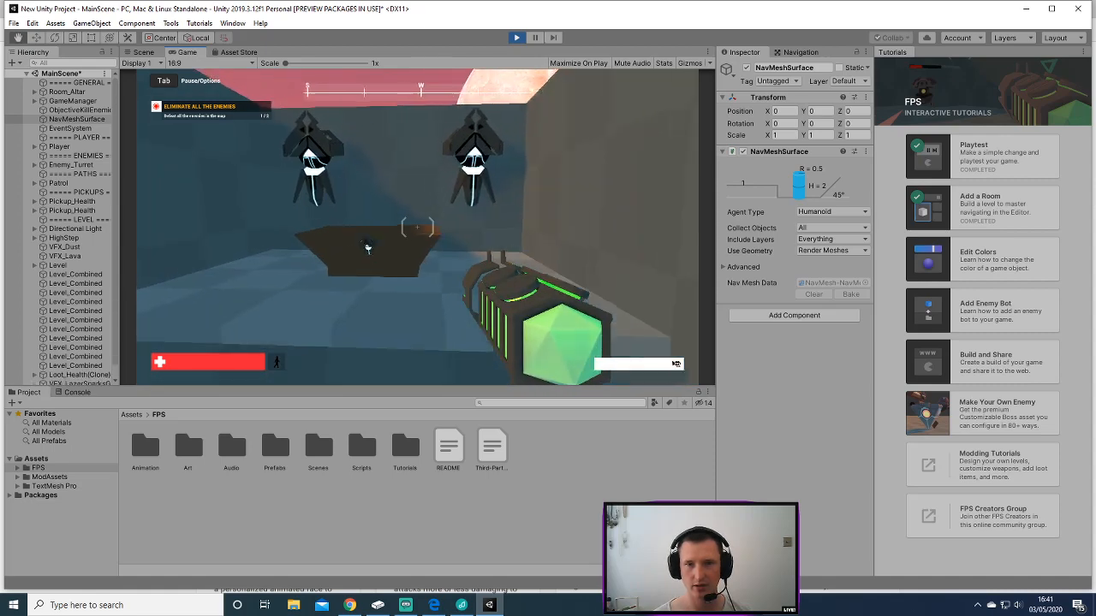
{"action": "key", "text": "w"}
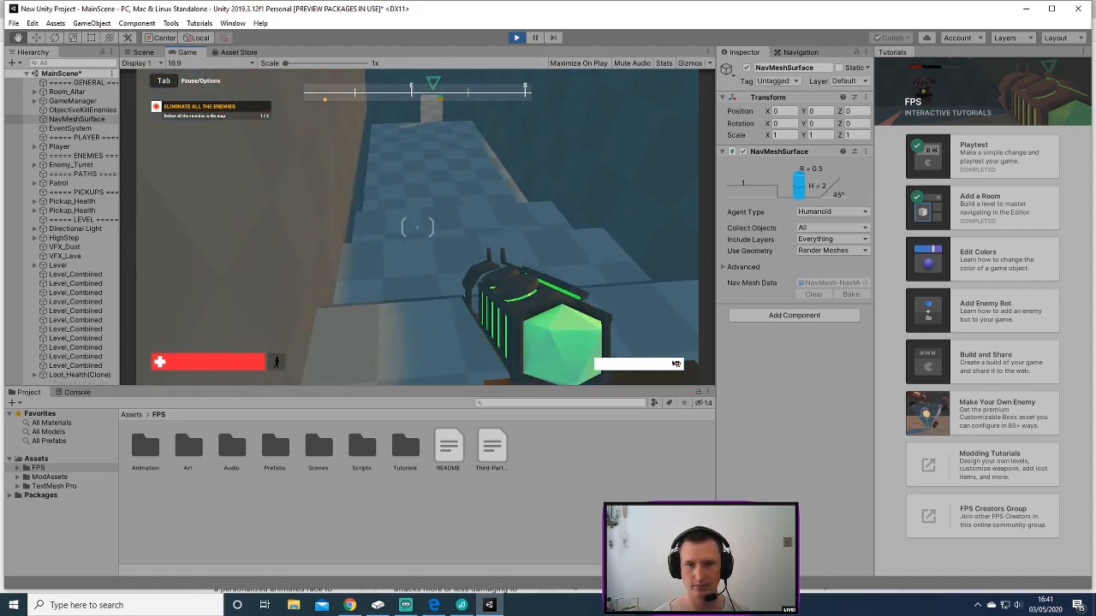
Walk back out of the altar room while firing the weapon, then pause the game and end the playtest.
{"action": "key", "text": "w"}
{"action": "left_click", "coordinate": [417, 227]}
{"action": "left_click", "coordinate": [418, 227]}
{"action": "left_click", "coordinate": [418, 227]}
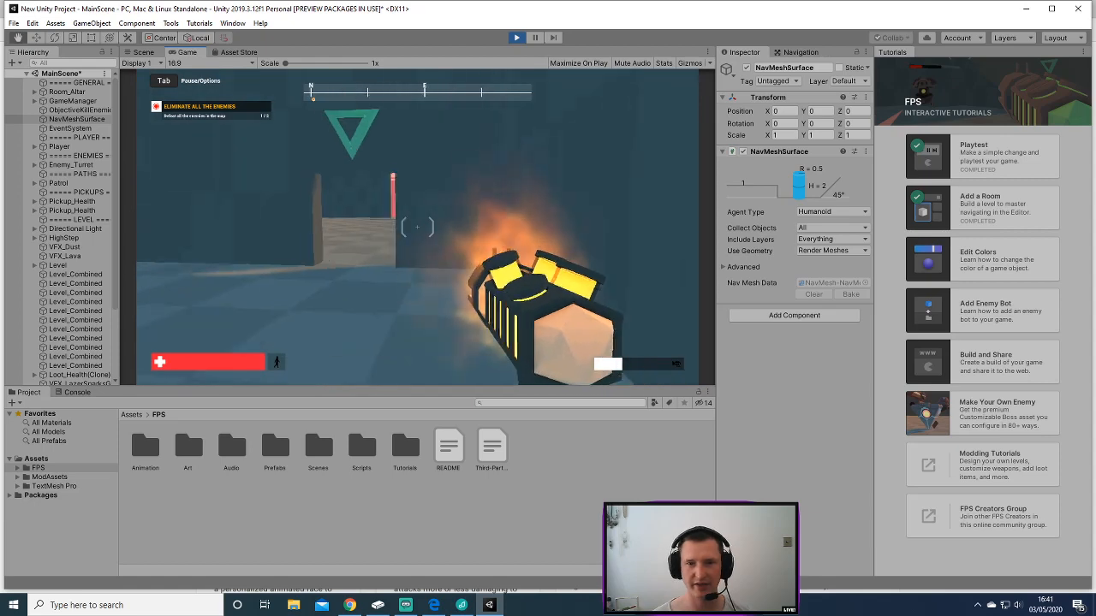
{"action": "key", "text": "w"}
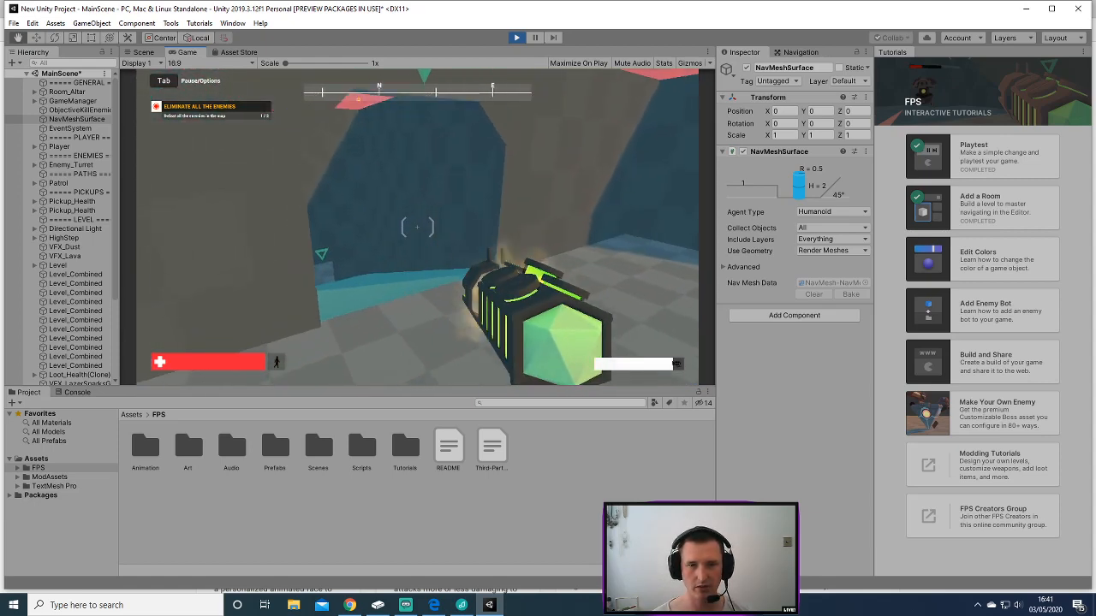
{"action": "key", "text": "w"}
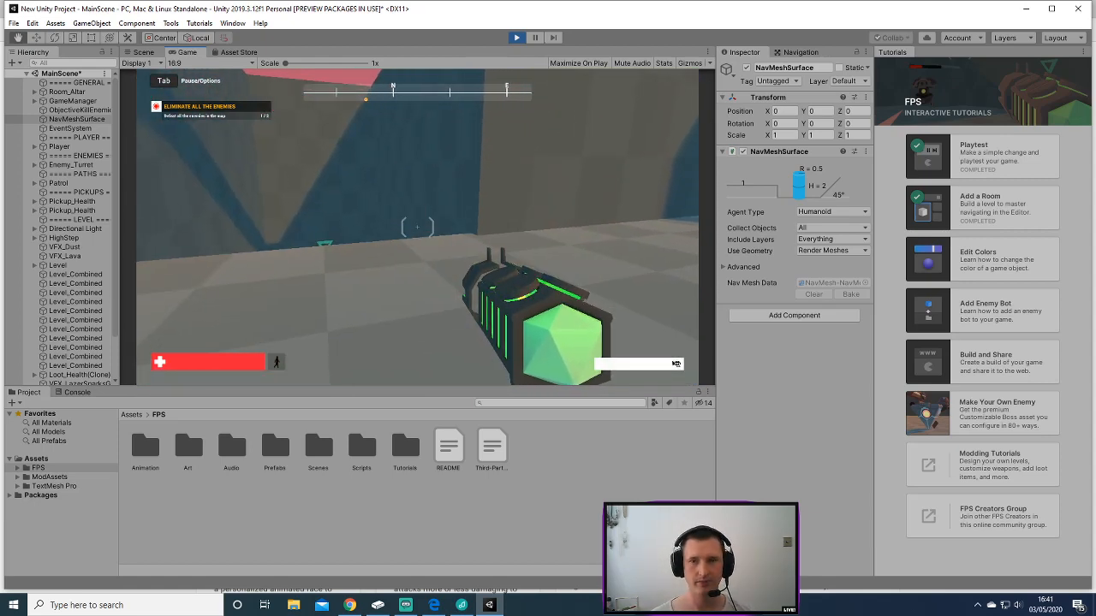
{"action": "key", "text": "Escape"}
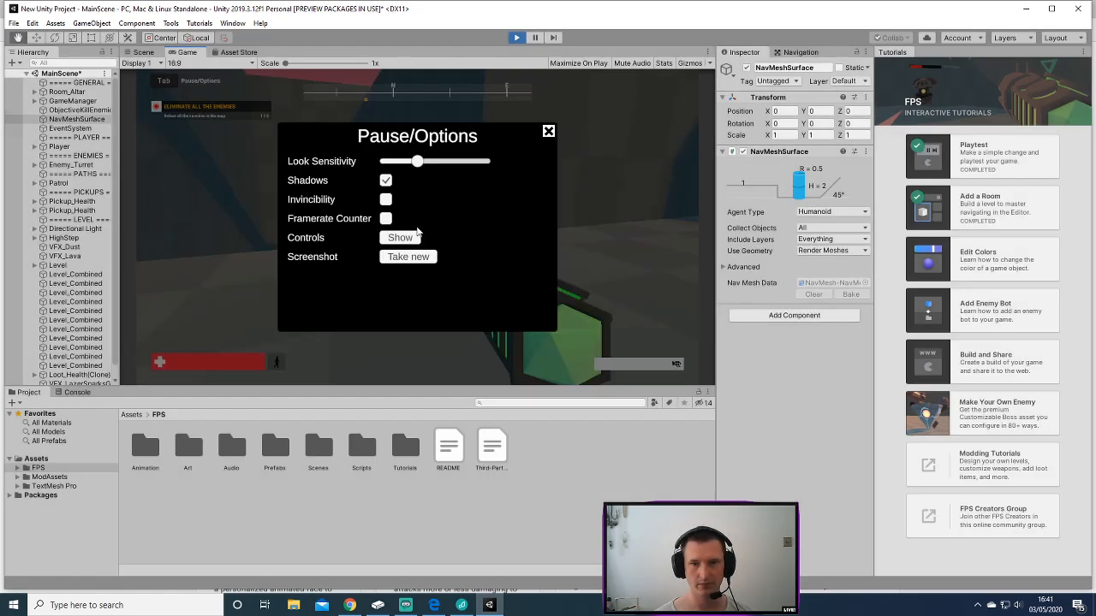
{"action": "key", "text": "ctrl+p"}
Open the Edit Colors tutorial, saving the changes to MainScene, and start it.
{"action": "scroll", "coordinate": [418, 223], "scroll_direction": "down", "scroll_amount": 8}
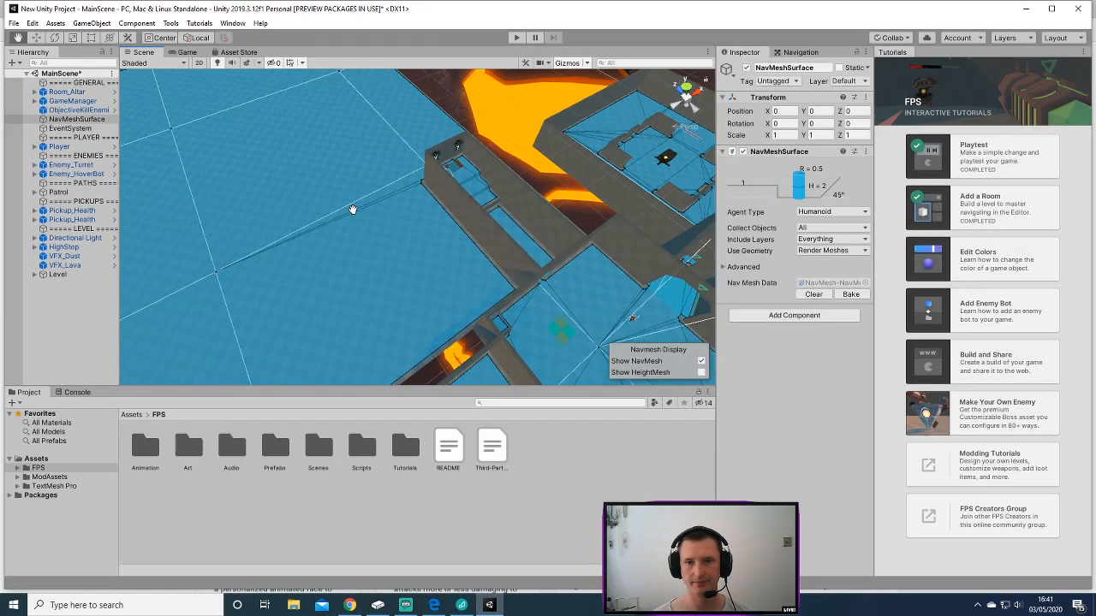
{"action": "left_click", "coordinate": [992, 265]}
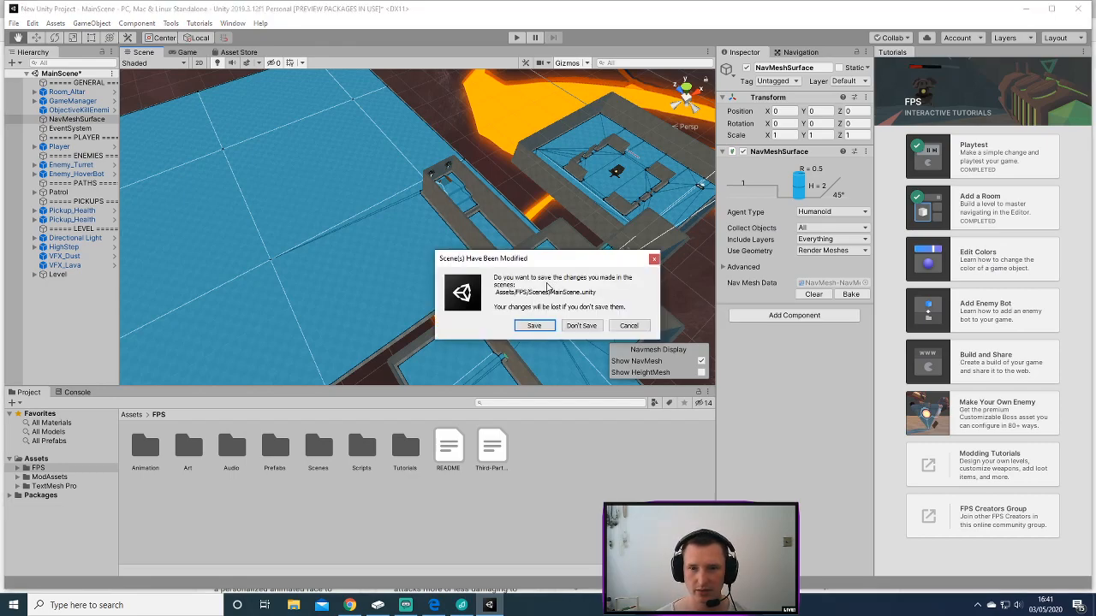
{"action": "left_click", "coordinate": [532, 326]}
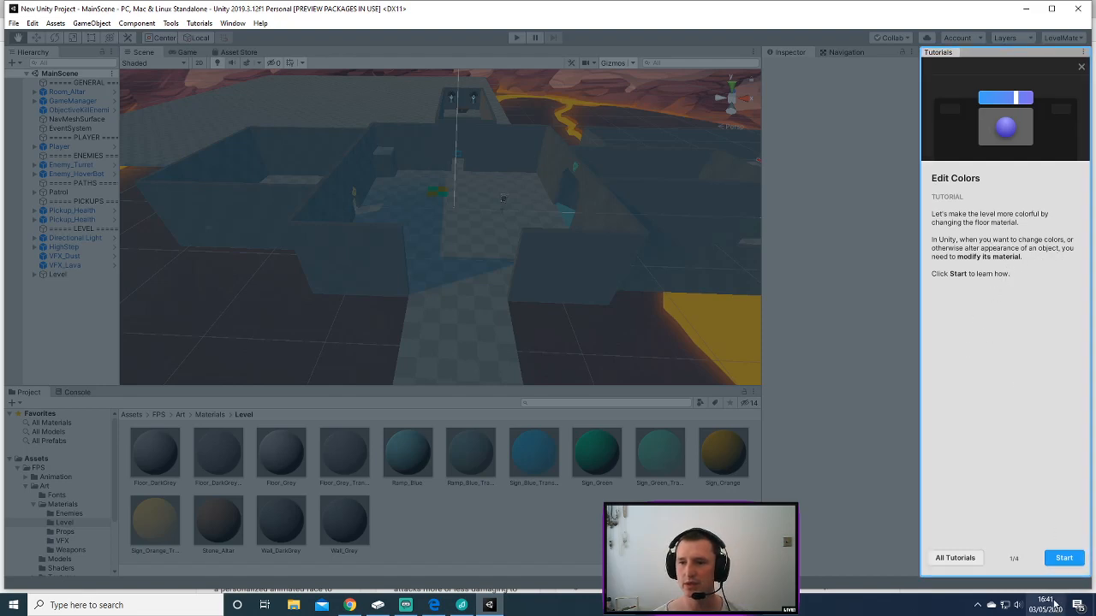
{"action": "left_click", "coordinate": [1061, 561]}
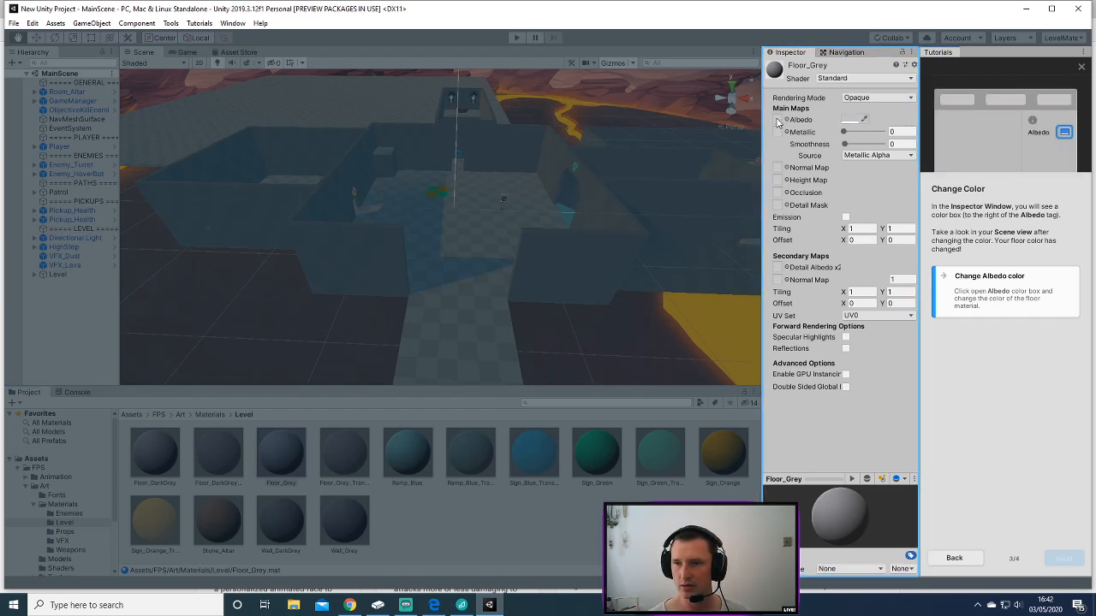
Set the Floor_Grey material's albedo color to the light purple AD86DB.
{"action": "left_click", "coordinate": [853, 124]}
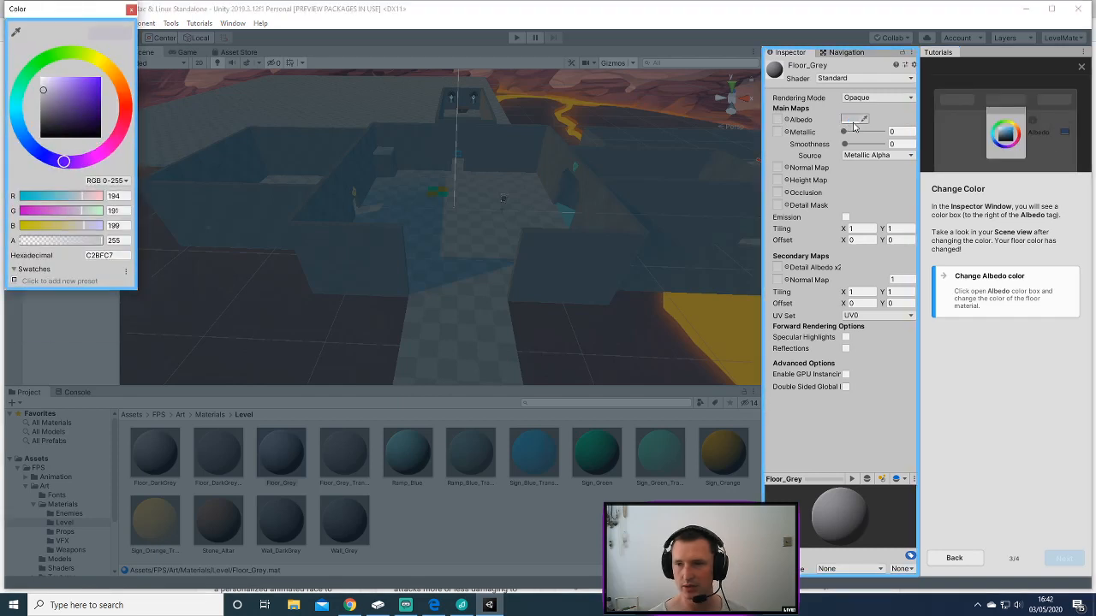
{"action": "left_click_drag", "start_coordinate": [50, 77], "coordinate": [55, 85]}
{"action": "left_click_drag", "start_coordinate": [57, 84], "coordinate": [63, 86]}
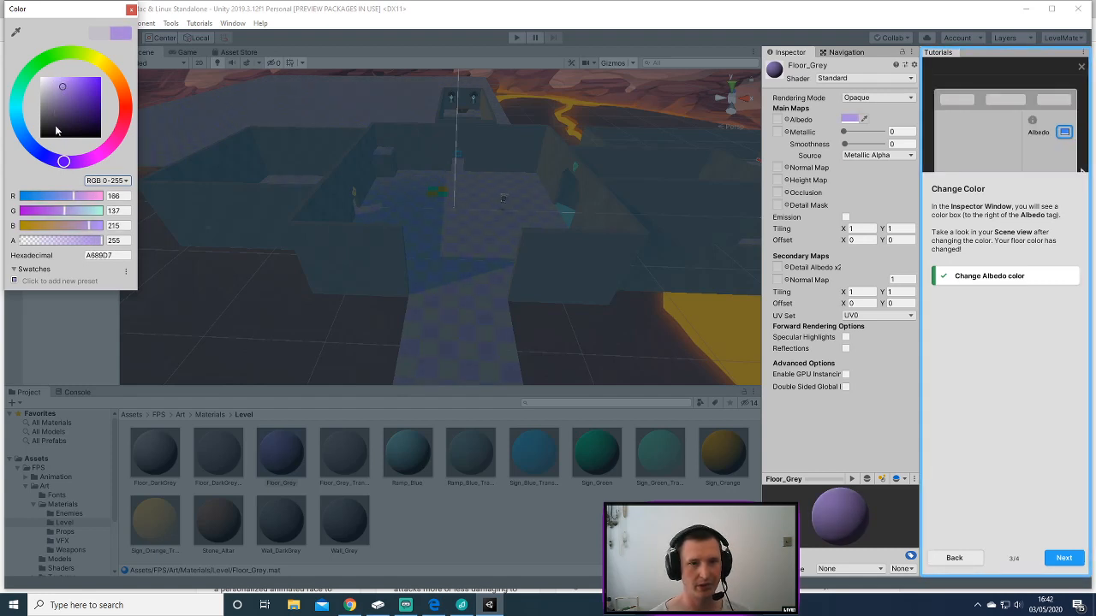
{"action": "left_click_drag", "start_coordinate": [64, 161], "coordinate": [69, 164]}
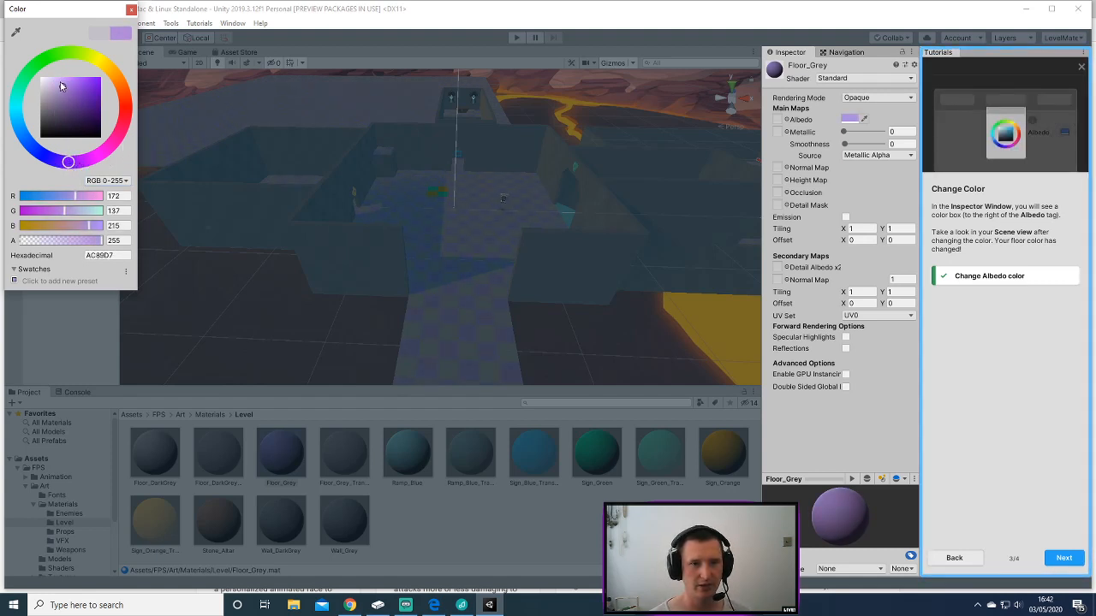
{"action": "left_click_drag", "start_coordinate": [61, 85], "coordinate": [64, 86]}
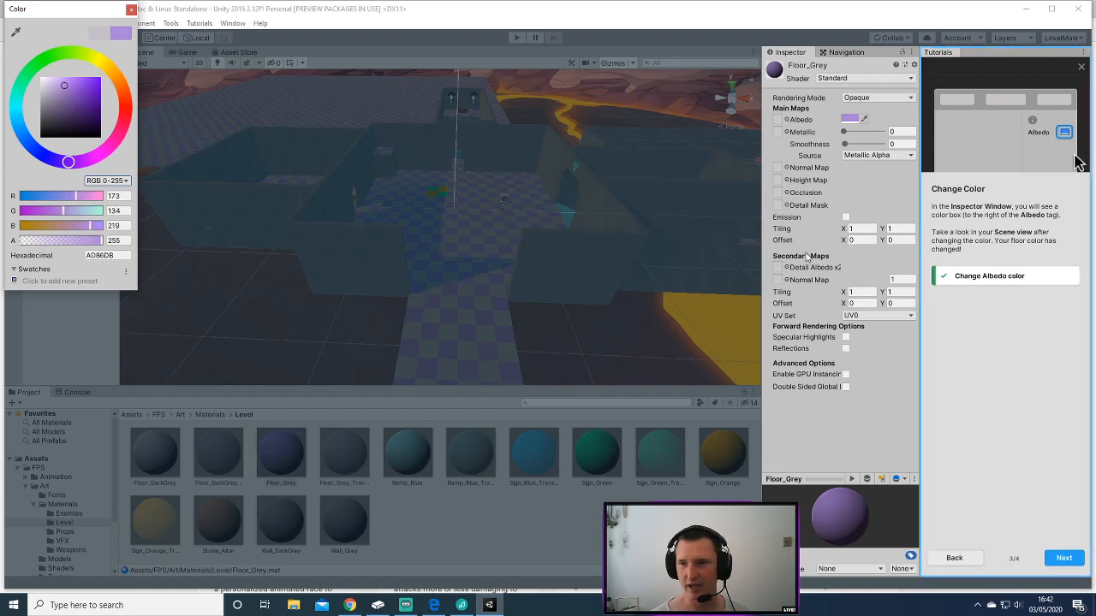
Finish the Edit Colors tutorial, then open and start the Add Enemy Bot tutorial.
{"action": "left_click", "coordinate": [1063, 557]}
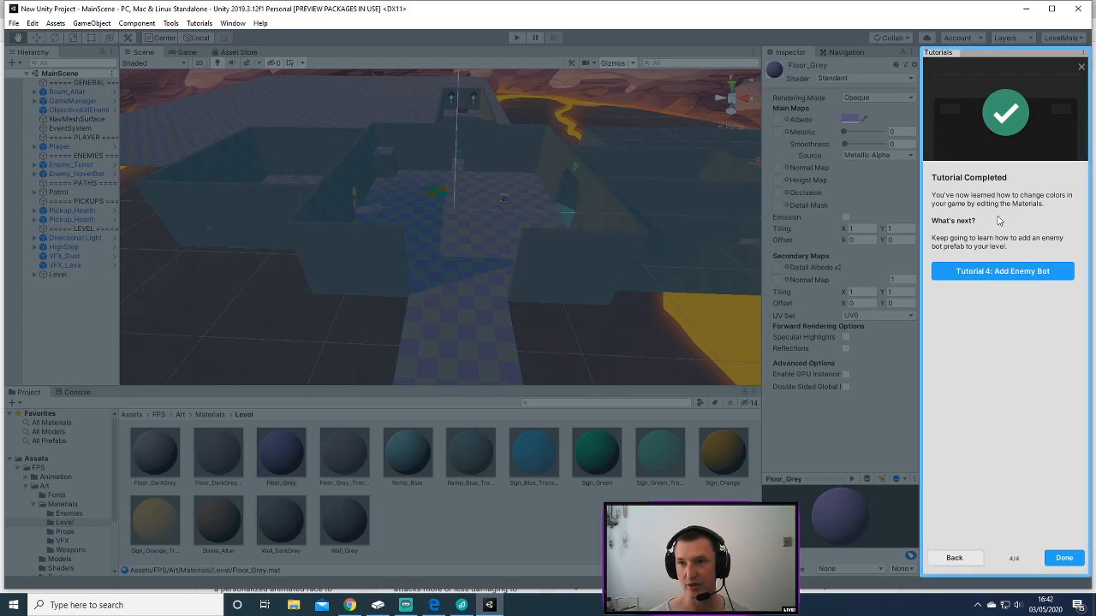
{"action": "left_click", "coordinate": [1063, 558]}
{"action": "left_click_drag", "start_coordinate": [599, 257], "coordinate": [450, 332]}
{"action": "mouse_move", "coordinate": [450, 323]}
{"action": "right_mouse_down"}
{"action": "mouse_move", "coordinate": [425, 317]}
{"action": "mouse_move", "coordinate": [447, 306]}
{"action": "right_mouse_up"}
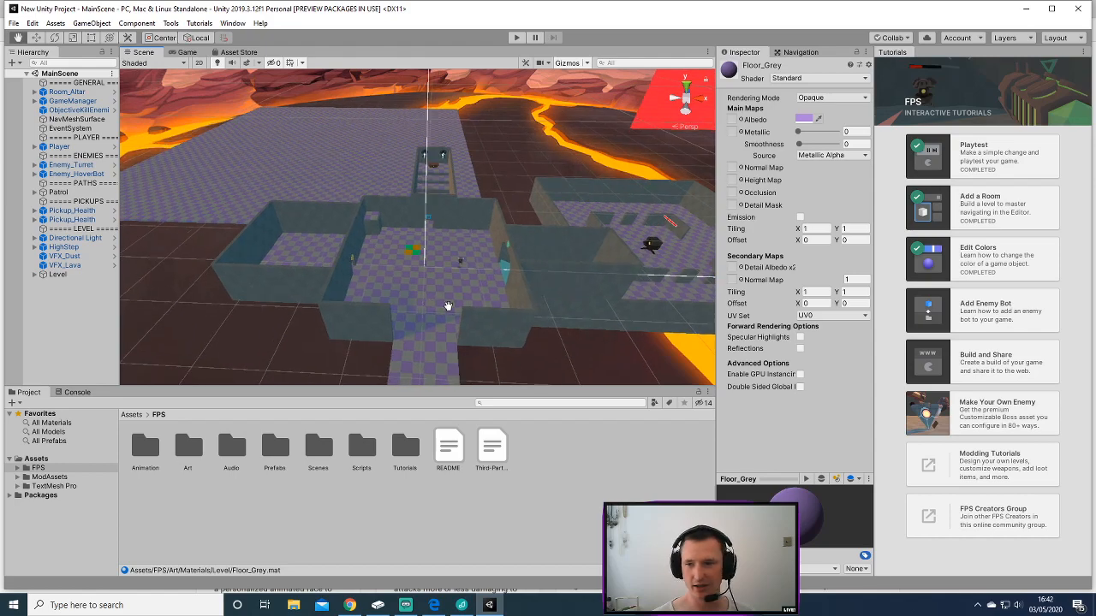
{"action": "left_click", "coordinate": [948, 318]}
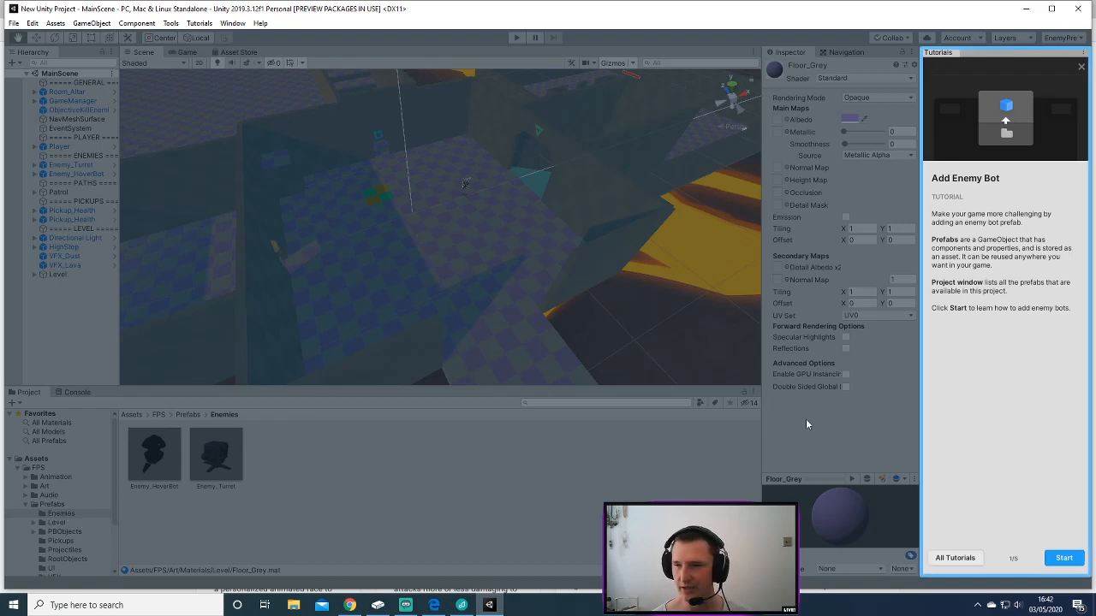
{"action": "left_click", "coordinate": [1063, 557]}
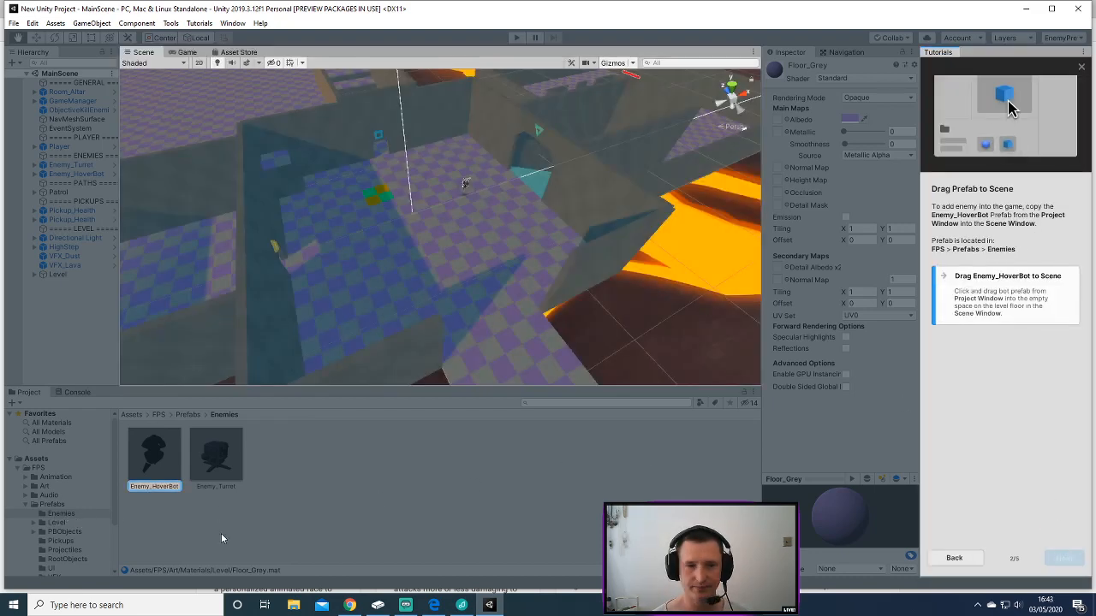
Place an Enemy_HoverBot prefab from the Enemies folder on the altar room floor in front of the steps.
{"action": "left_click", "coordinate": [154, 486]}
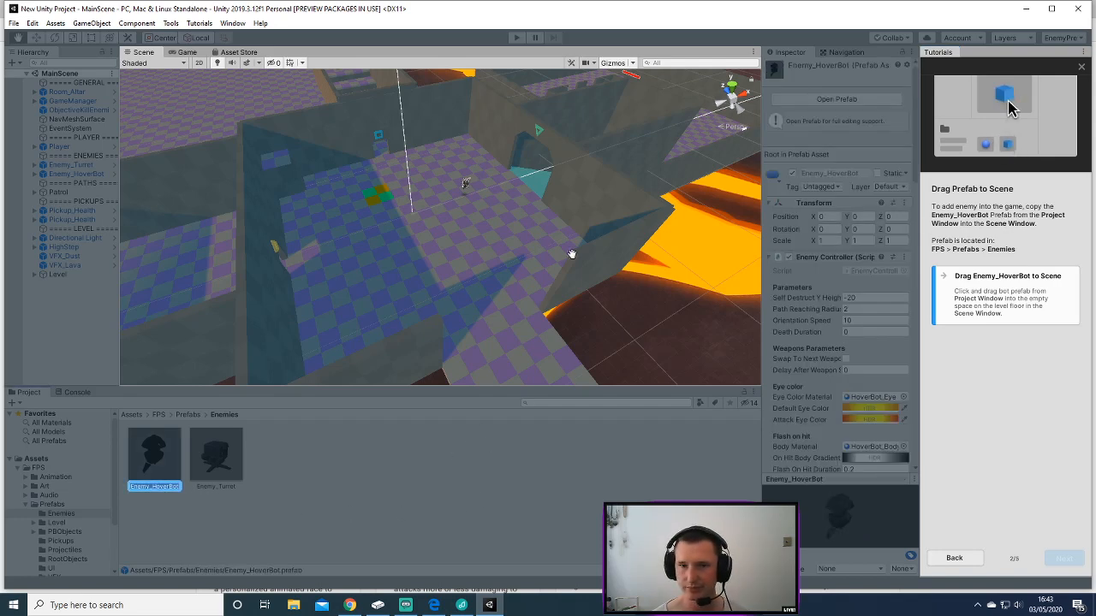
{"action": "middle_click_drag", "start_coordinate": [572, 251], "coordinate": [512, 333]}
{"action": "scroll", "coordinate": [370, 187], "scroll_direction": "up", "scroll_amount": 5}
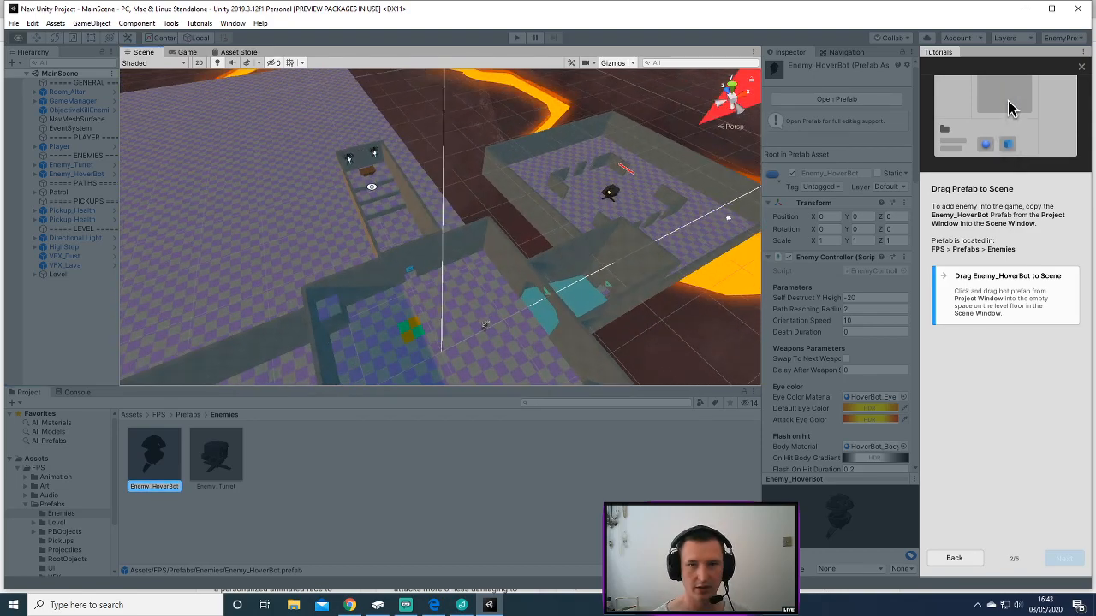
{"action": "scroll", "coordinate": [346, 201], "scroll_direction": "up", "scroll_amount": 5}
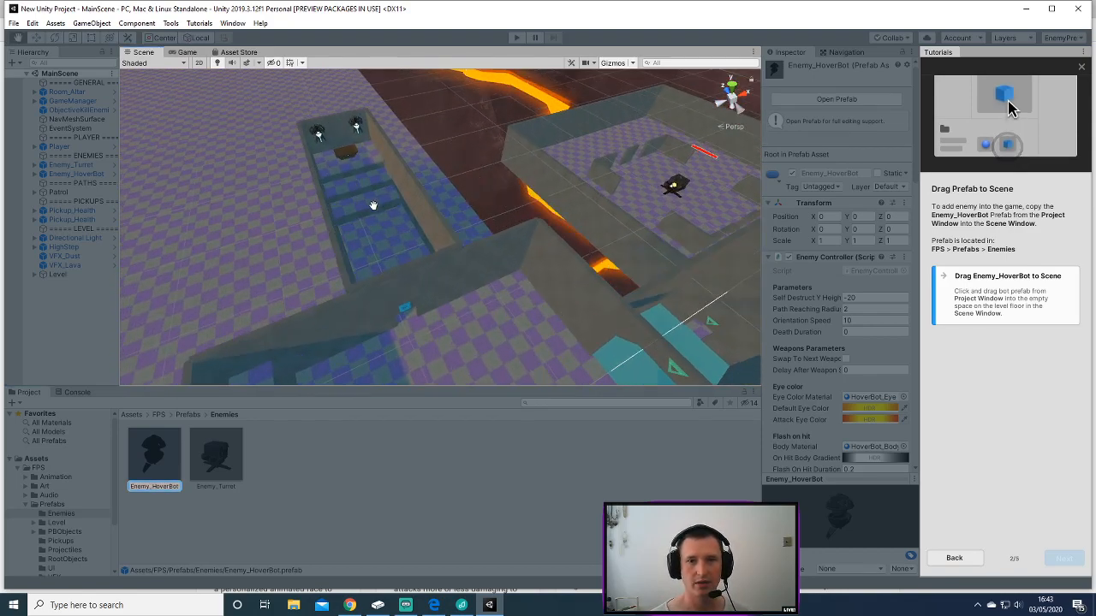
{"action": "middle_click_drag", "start_coordinate": [355, 199], "coordinate": [571, 226]}
{"action": "left_click_drag", "start_coordinate": [571, 227], "coordinate": [576, 235]}
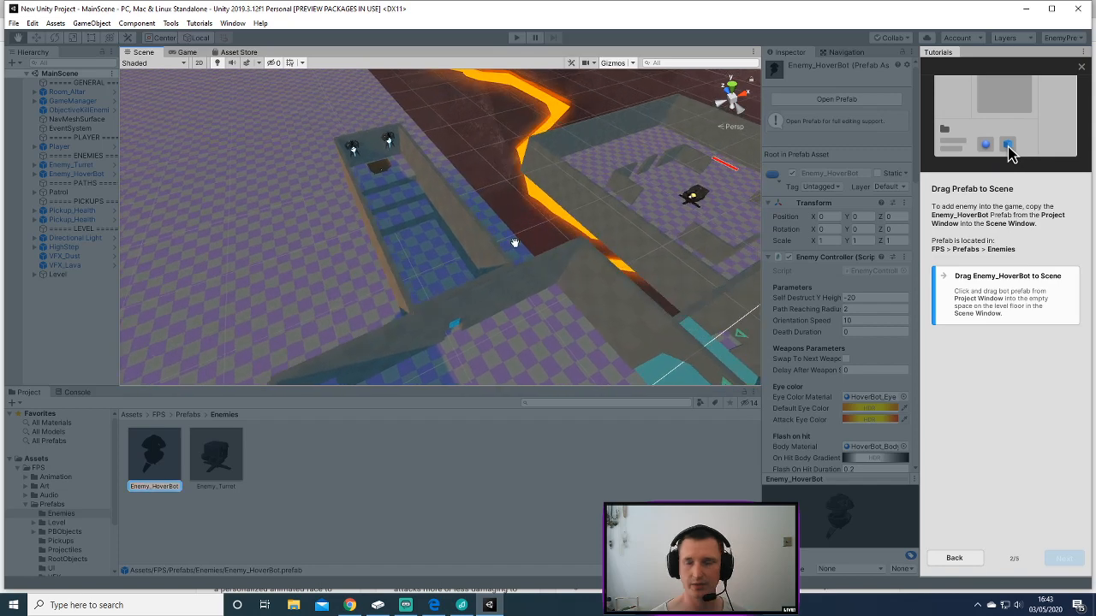
{"action": "left_click_drag", "start_coordinate": [160, 485], "coordinate": [350, 253]}
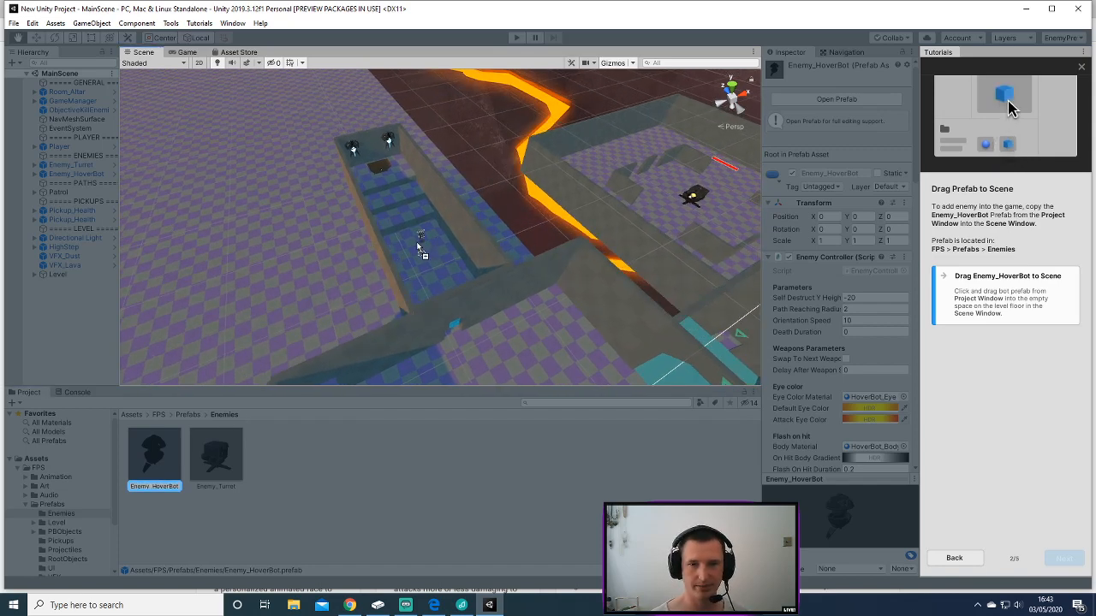
{"action": "left_click_drag", "start_coordinate": [420, 248], "coordinate": [420, 249]}
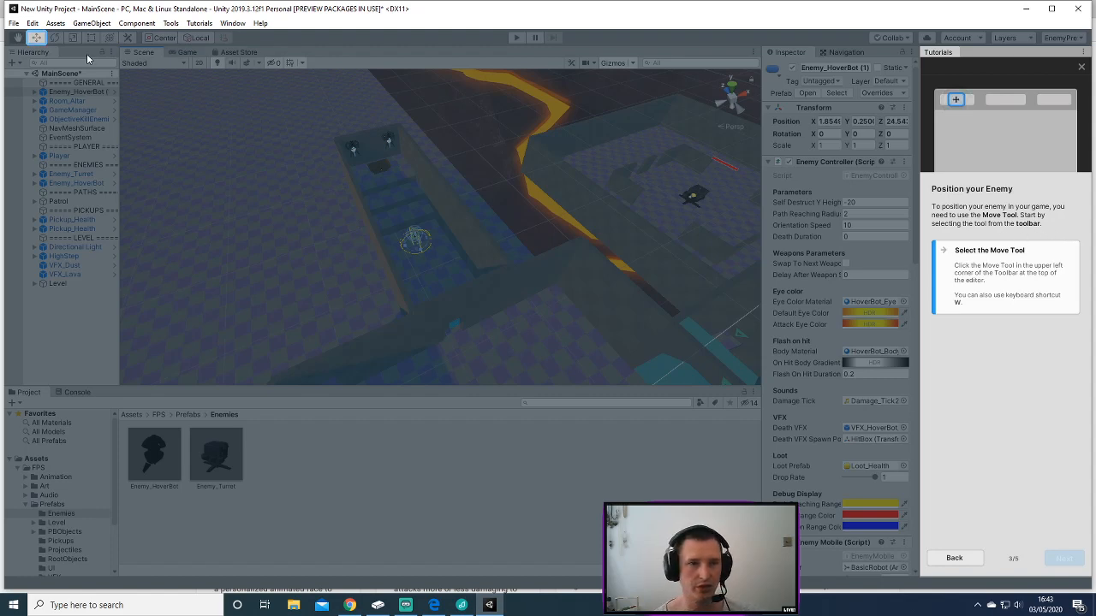
Reposition the new hover bot with the Move tool to about X 1.27, Z 20.05, near the altar room's entrance.
{"action": "key", "text": "w"}
{"action": "left_click_drag", "start_coordinate": [409, 224], "coordinate": [426, 247]}
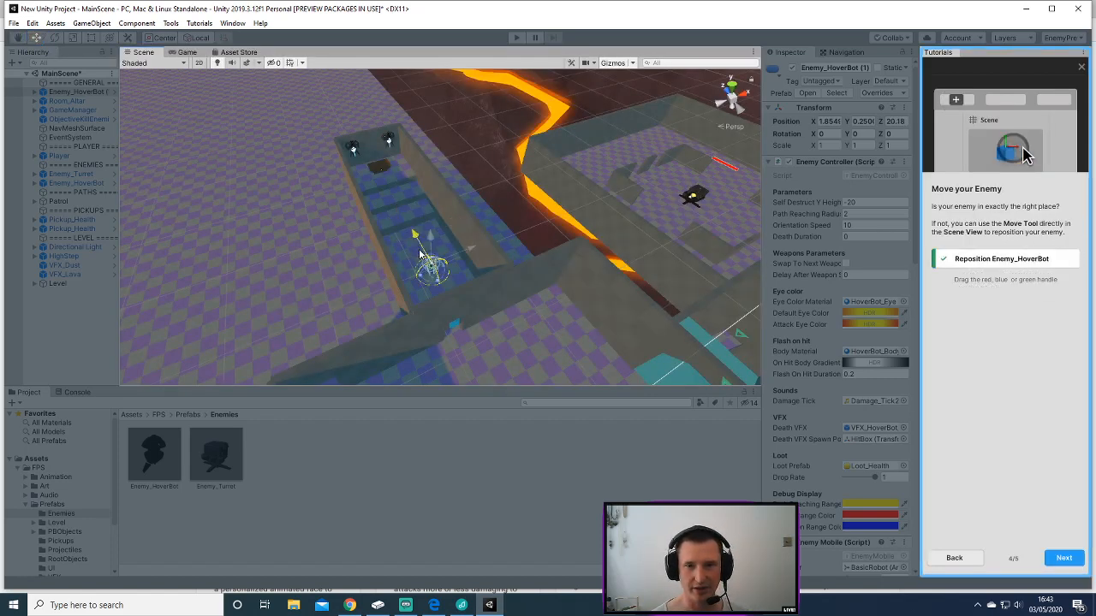
{"action": "left_click", "coordinate": [454, 254]}
{"action": "left_click", "coordinate": [431, 262]}
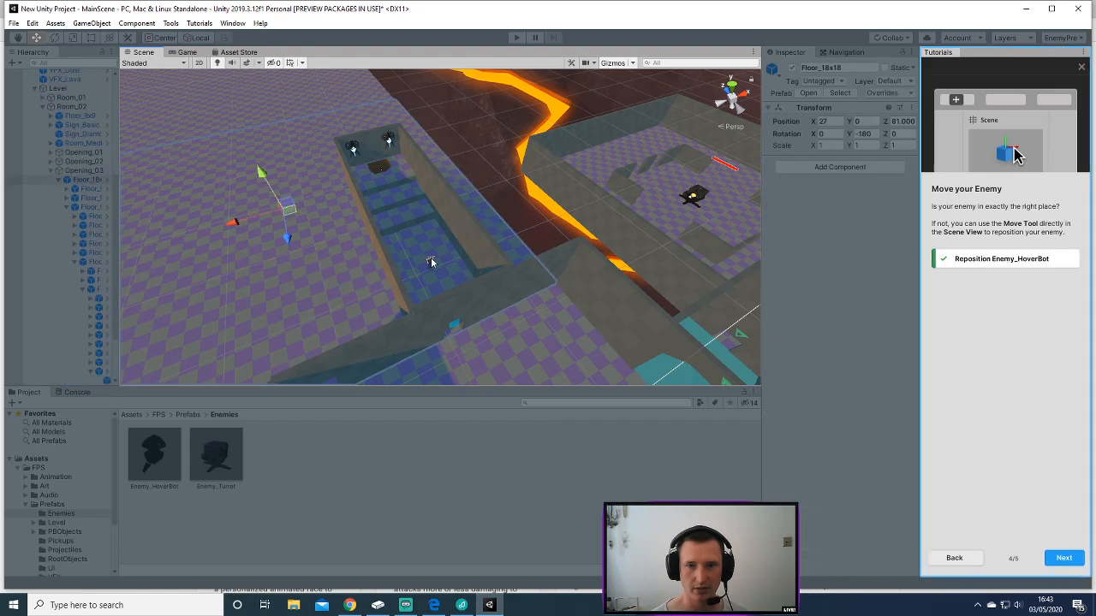
{"action": "left_click", "coordinate": [430, 262]}
{"action": "mouse_move", "coordinate": [463, 256]}
{"action": "left_mouse_down"}
{"action": "mouse_move", "coordinate": [467, 245]}
{"action": "mouse_move", "coordinate": [462, 263]}
{"action": "left_mouse_up"}
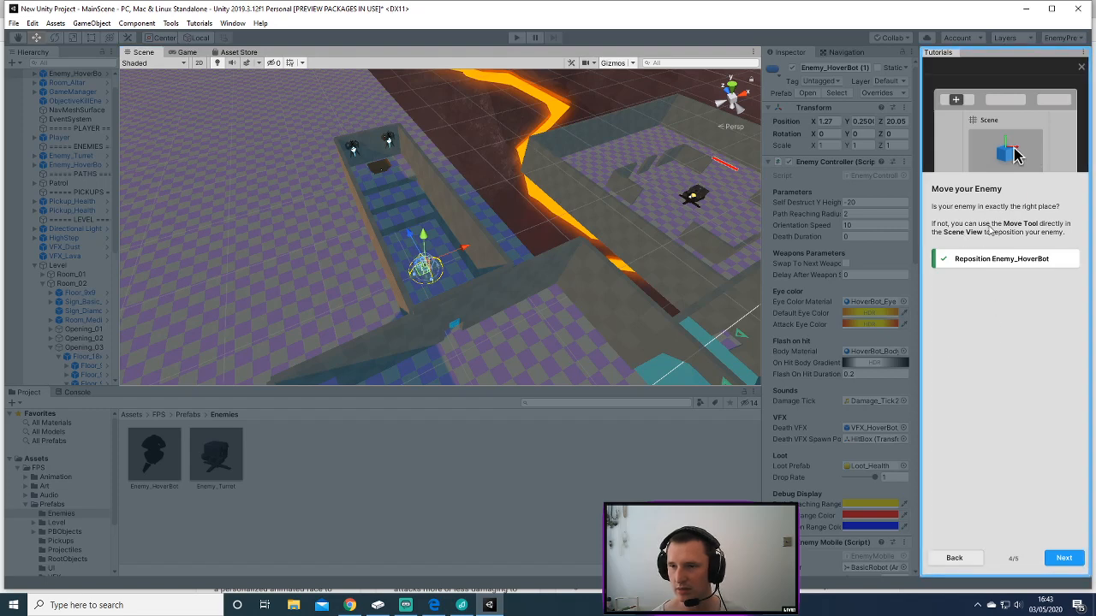
Finish the Add Enemy Bot tutorial and start Build and Share, saving the changes to MainScene.
{"action": "left_click", "coordinate": [1066, 558]}
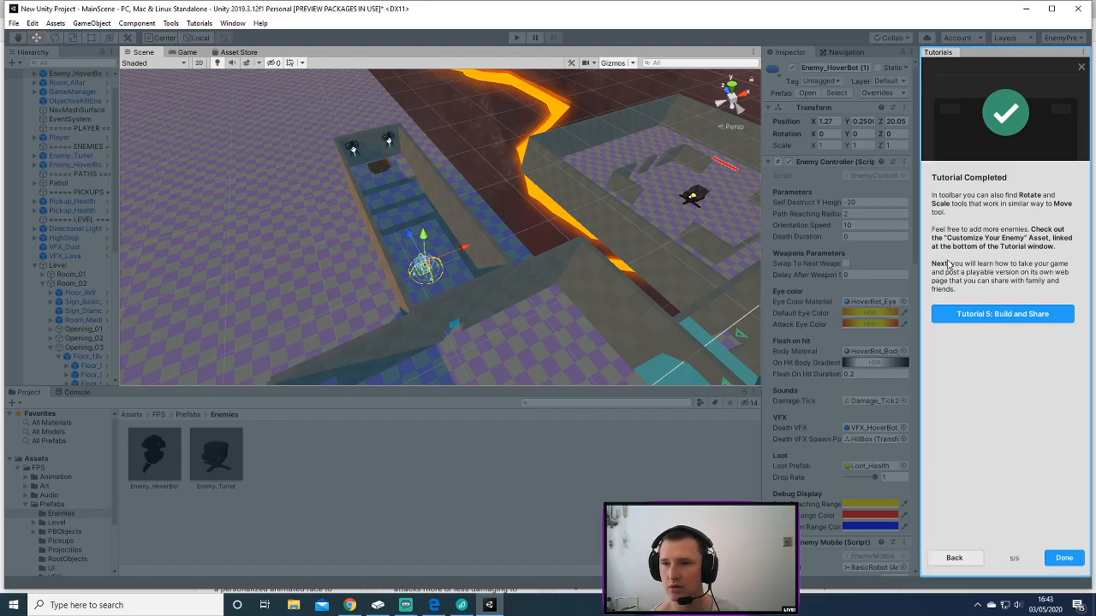
{"action": "left_click", "coordinate": [1065, 558]}
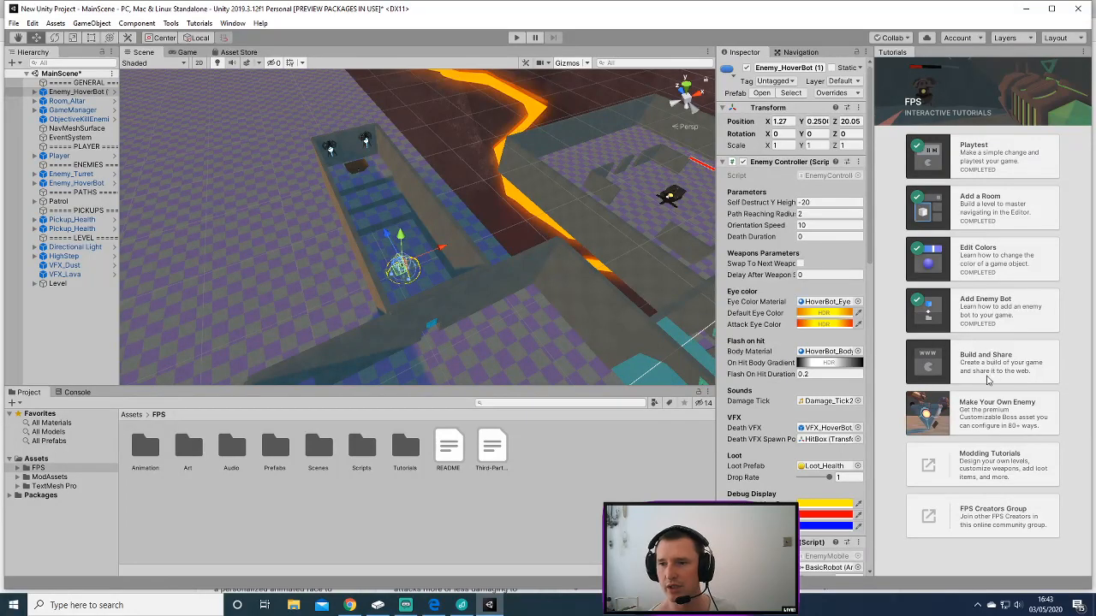
{"action": "left_click", "coordinate": [924, 374]}
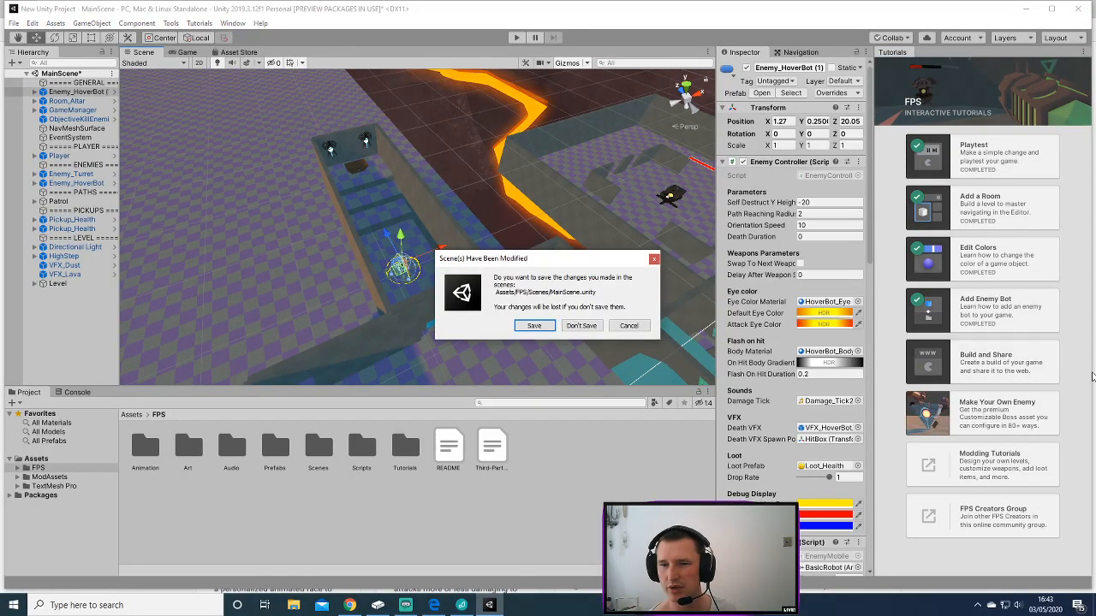
{"action": "left_click", "coordinate": [535, 325]}
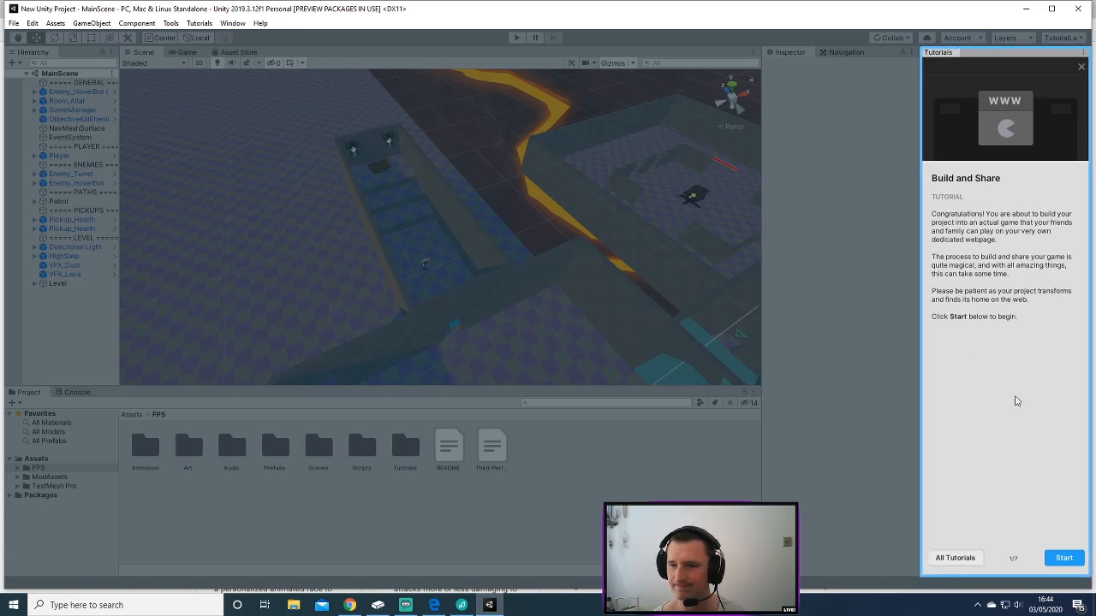
{"action": "left_click", "coordinate": [1065, 558]}
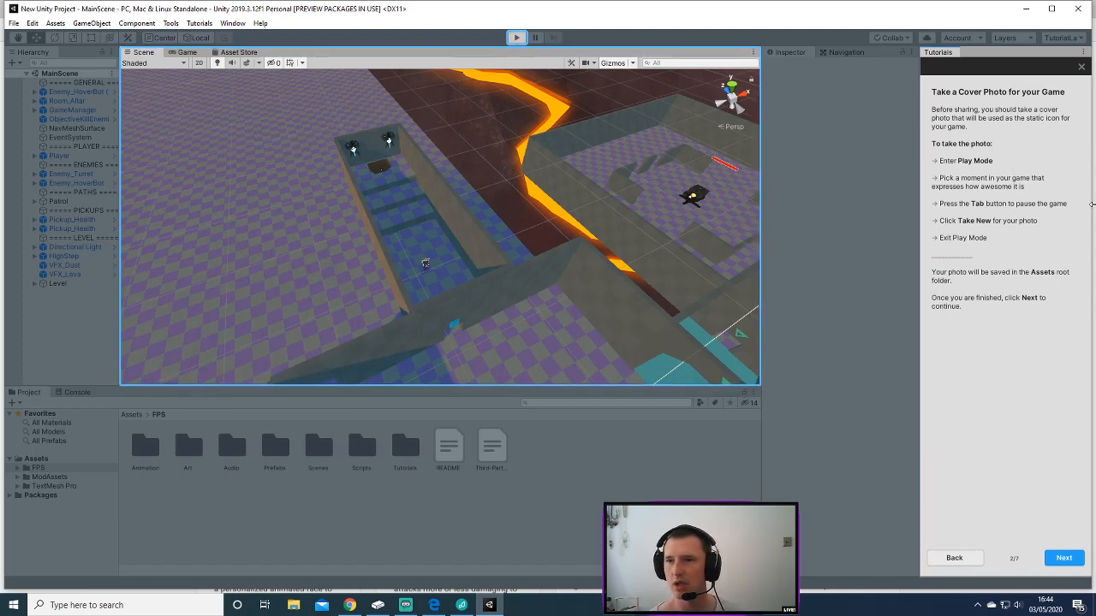
Examine the altar room, then the turret room and its enemy turret from above and near floor level.
{"action": "scroll", "coordinate": [455, 261], "scroll_direction": "up", "scroll_amount": 3}
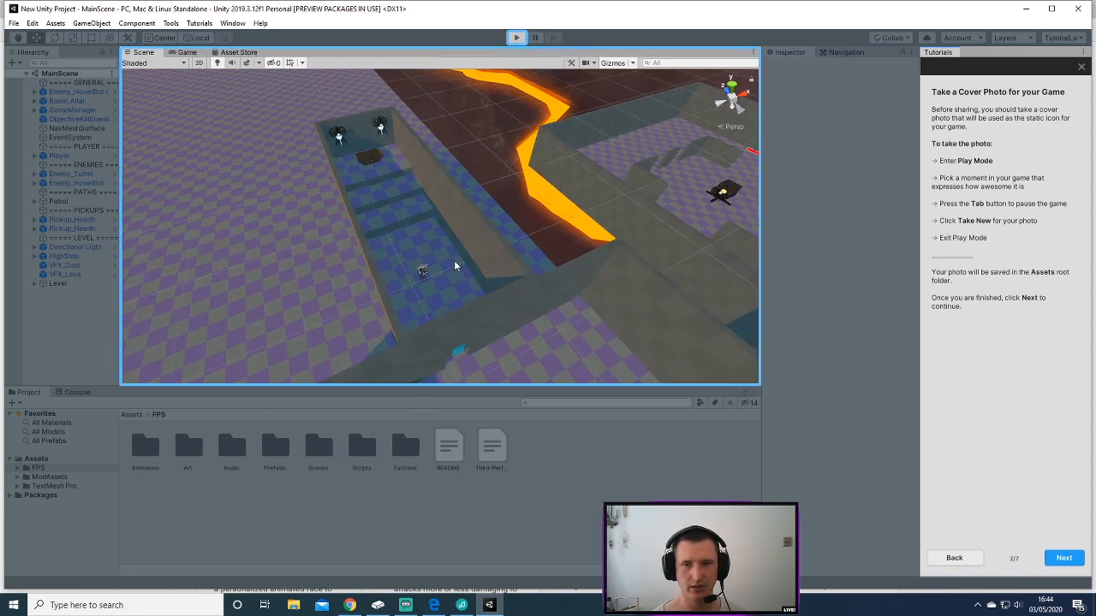
{"action": "scroll", "coordinate": [452, 267], "scroll_direction": "up", "scroll_amount": 2}
{"action": "scroll", "coordinate": [452, 267], "scroll_direction": "down", "scroll_amount": 6}
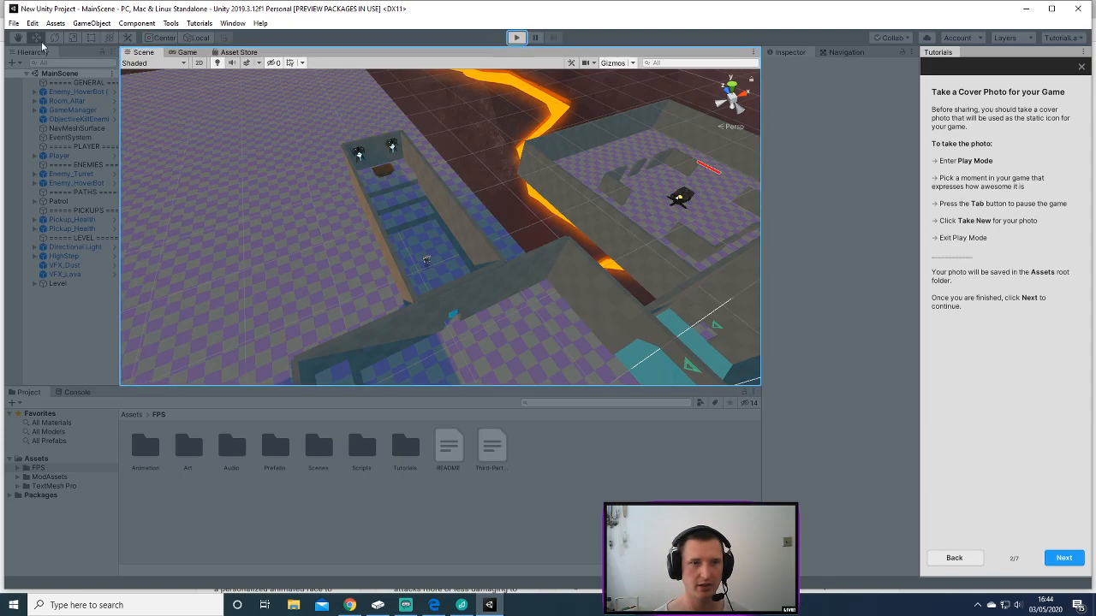
{"action": "scroll", "coordinate": [633, 211], "scroll_direction": "up", "scroll_amount": 2}
{"action": "left_click_drag", "start_coordinate": [666, 174], "coordinate": [550, 206], "text": "alt"}
{"action": "scroll", "coordinate": [481, 175], "scroll_direction": "up", "scroll_amount": 5, "text": "alt"}
{"action": "left_click", "coordinate": [611, 235]}
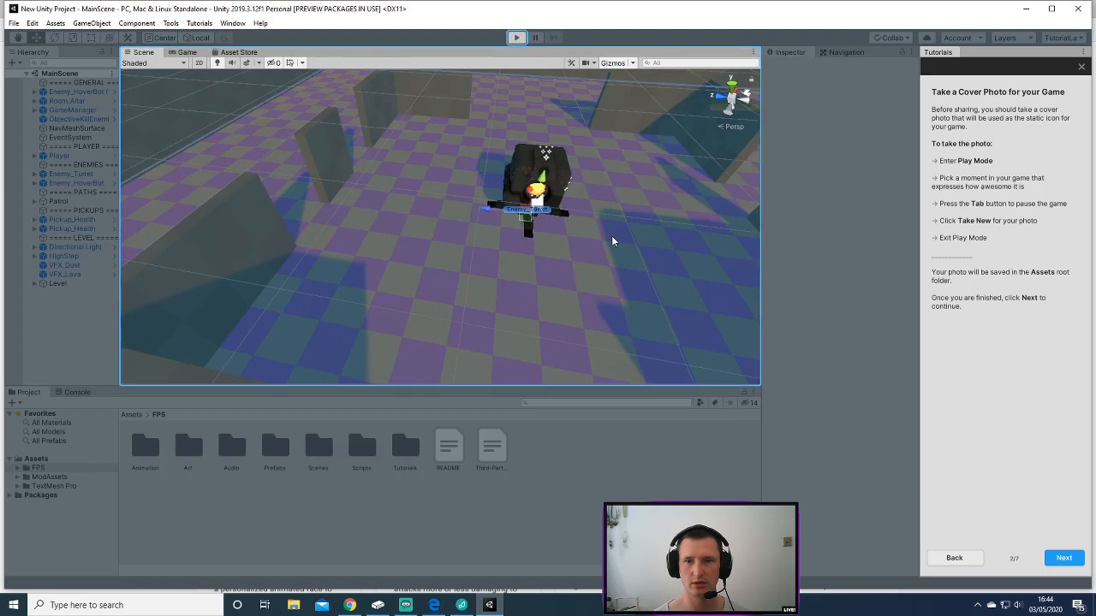
{"action": "left_click", "coordinate": [456, 234]}
{"action": "scroll", "coordinate": [456, 235], "scroll_direction": "down", "scroll_amount": 4}
{"action": "left_click", "coordinate": [552, 233]}
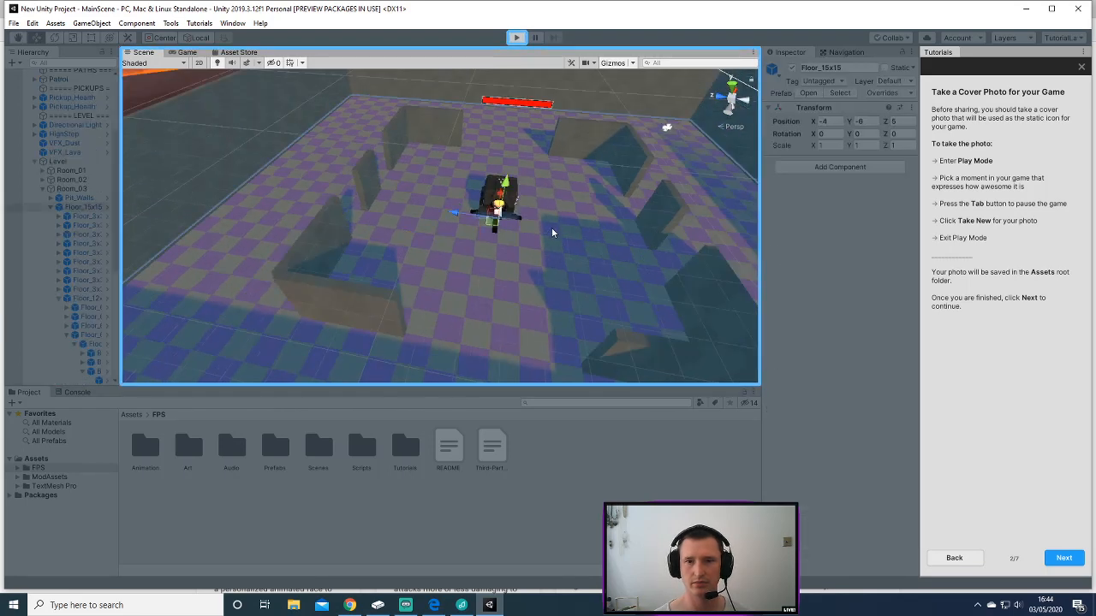
{"action": "left_click_drag", "start_coordinate": [367, 188], "coordinate": [458, 213], "text": "alt"}
{"action": "right_click_drag", "start_coordinate": [458, 214], "coordinate": [461, 172]}
{"action": "scroll", "coordinate": [462, 171], "scroll_direction": "down", "scroll_amount": 6}
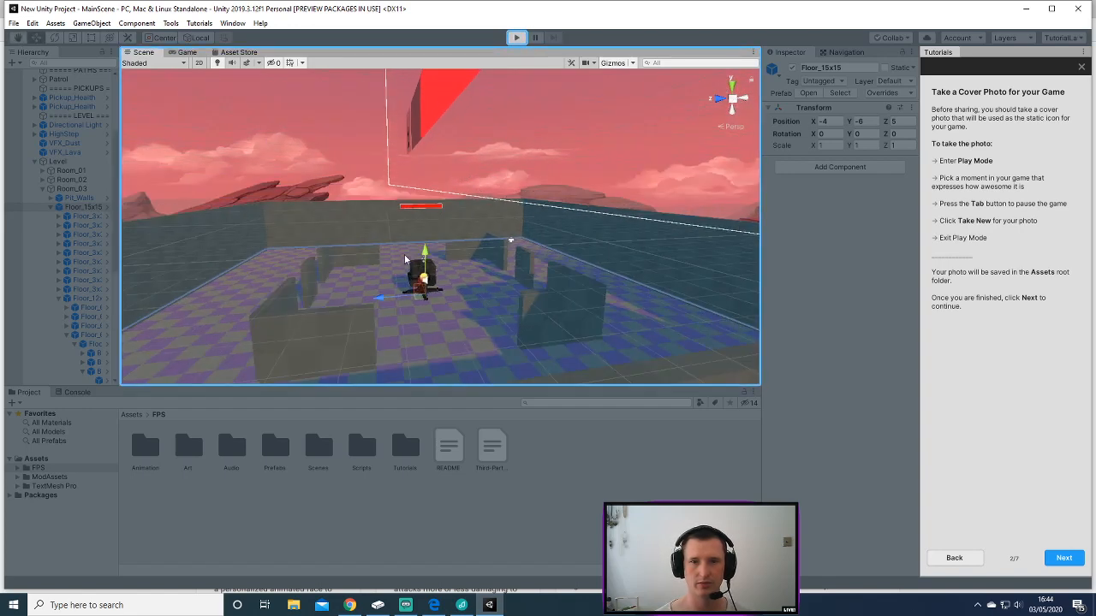
{"action": "scroll", "coordinate": [408, 316], "scroll_direction": "up", "scroll_amount": 3}
{"action": "left_click", "coordinate": [502, 331]}
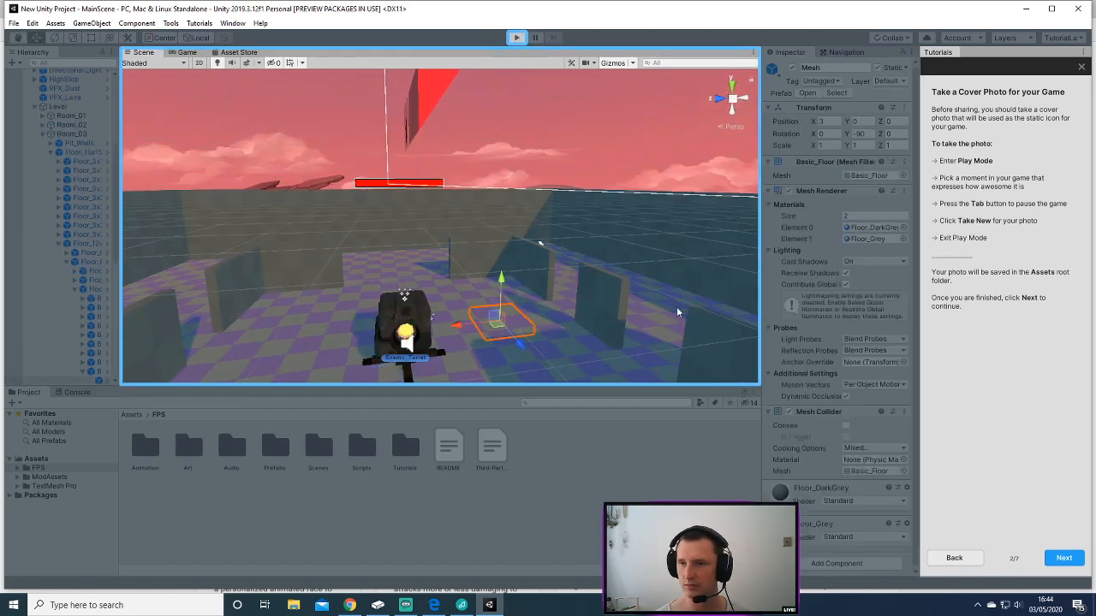
Enter Play Mode, open the game's pause options and close them to resume playing.
{"action": "left_click", "coordinate": [517, 37]}
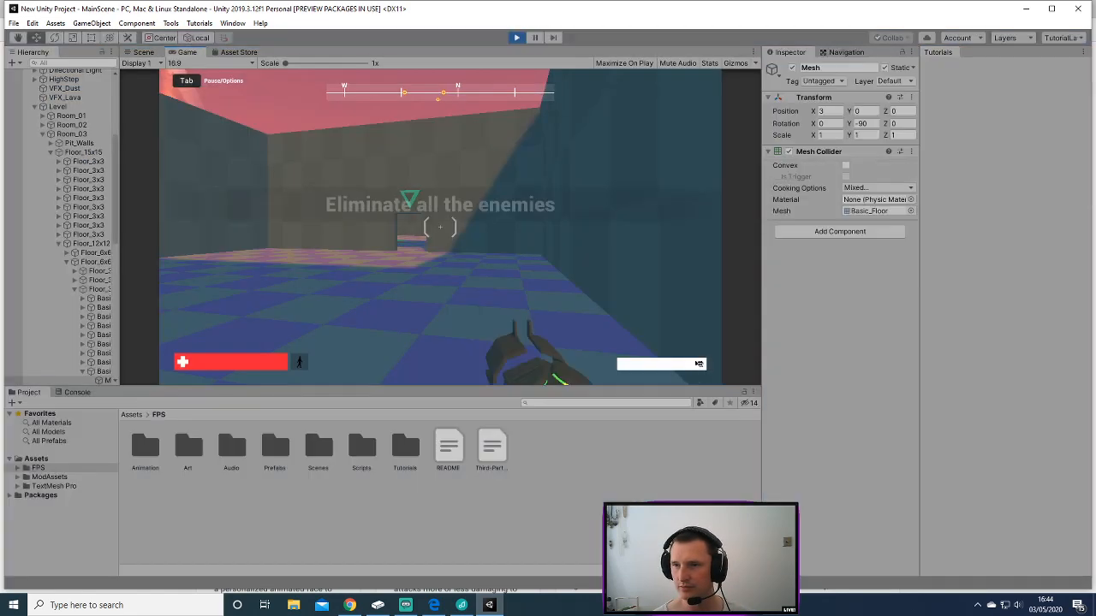
{"action": "key", "text": "Tab"}
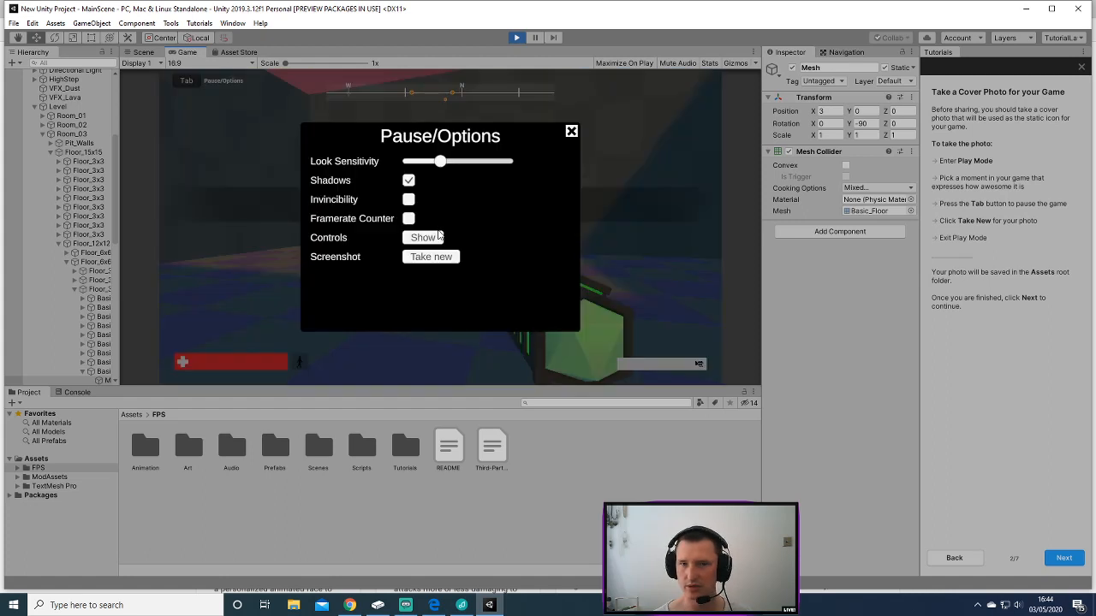
{"action": "left_click", "coordinate": [572, 131]}
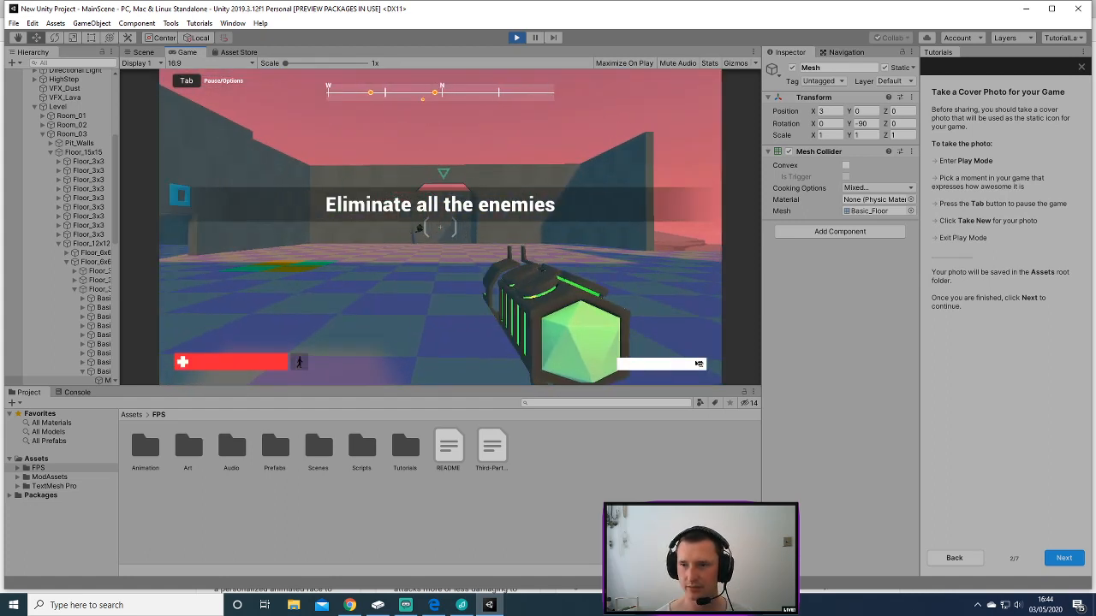
Advance through the first room shooting the hover bot, then walk through the passage to face the enemy turret.
{"action": "key", "text": "w"}
{"action": "left_click", "coordinate": [440, 227]}
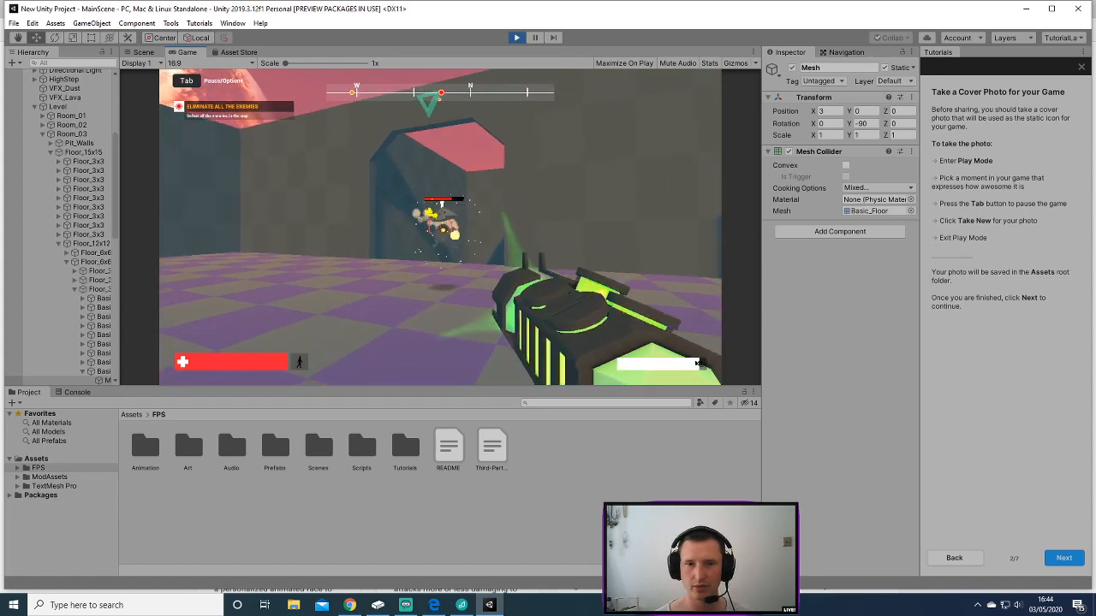
{"action": "left_click", "coordinate": [440, 227]}
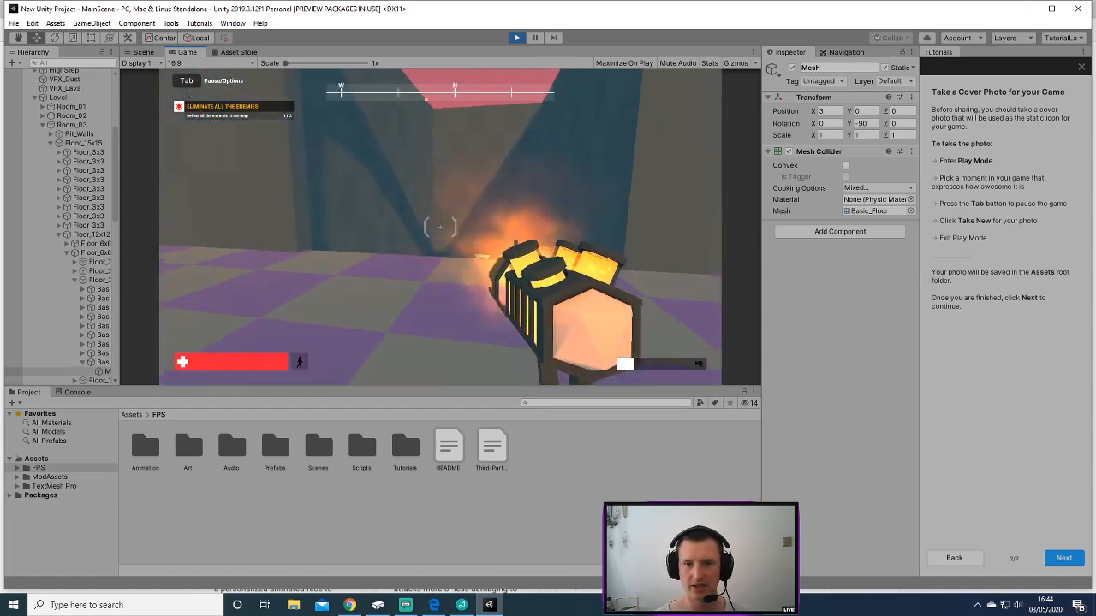
{"action": "key", "text": "w"}
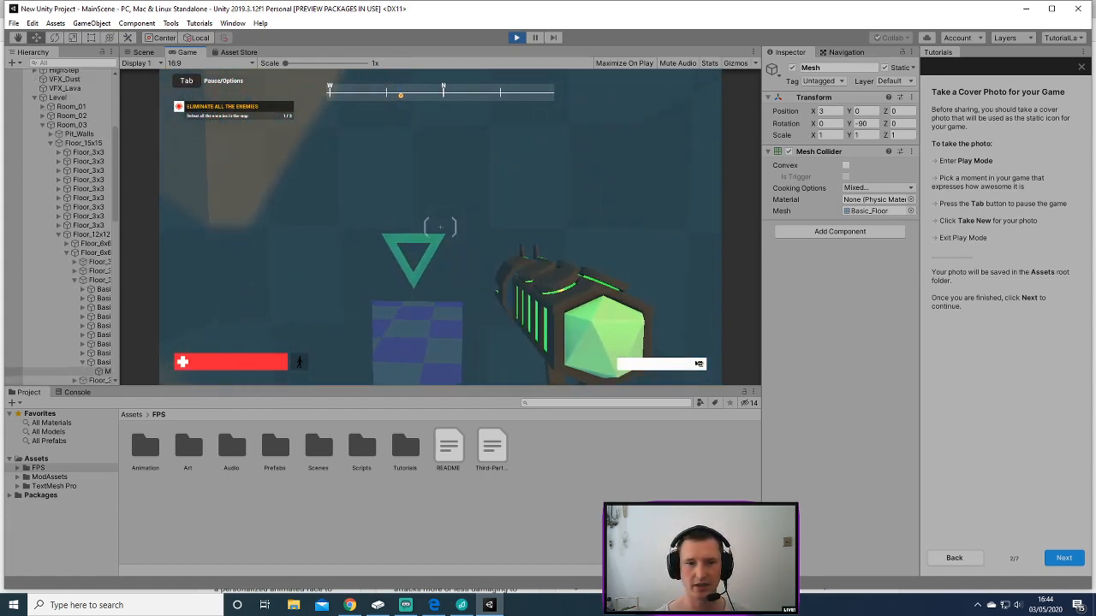
{"action": "key", "text": "w"}
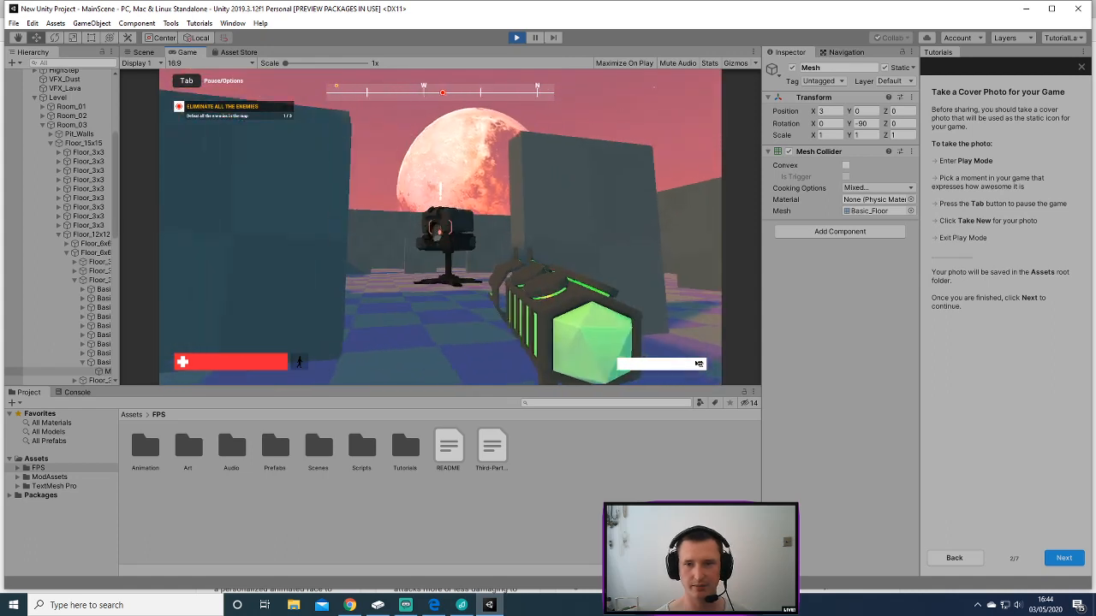
Fire at the enemy turret, pause the game, take a new cover screenshot and show the Assets root folder.
{"action": "left_click", "coordinate": [440, 226]}
{"action": "key", "text": "Tab"}
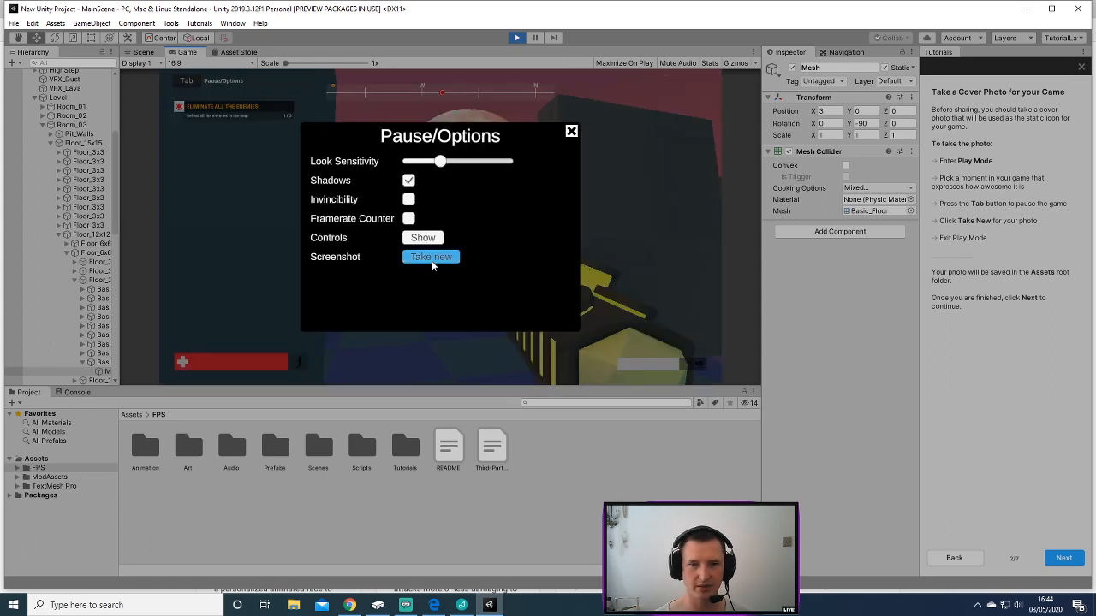
{"action": "left_click", "coordinate": [432, 258]}
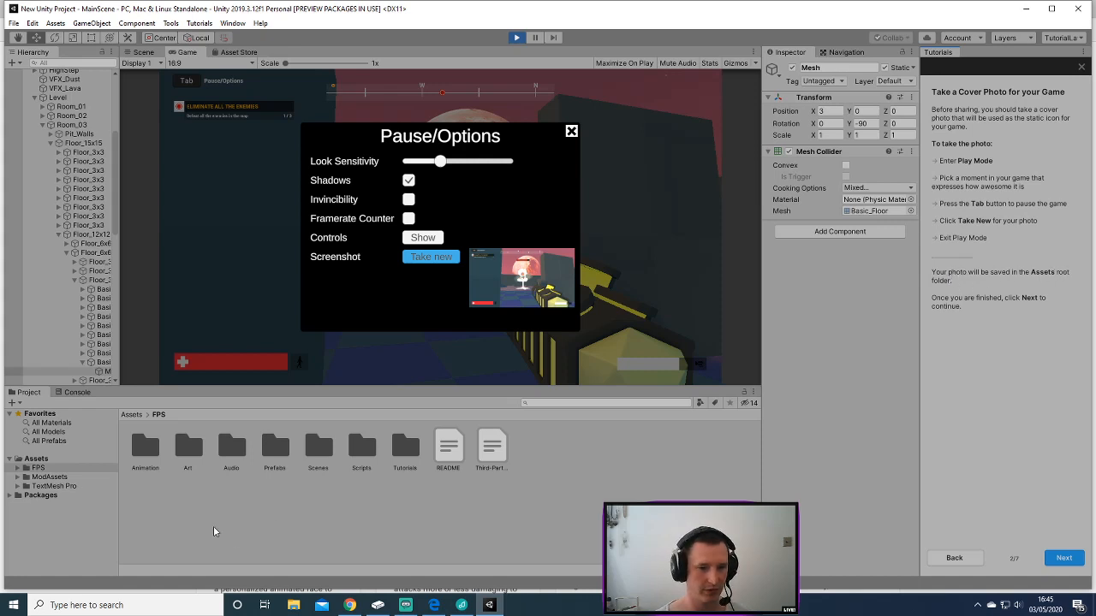
{"action": "left_click", "coordinate": [36, 460]}
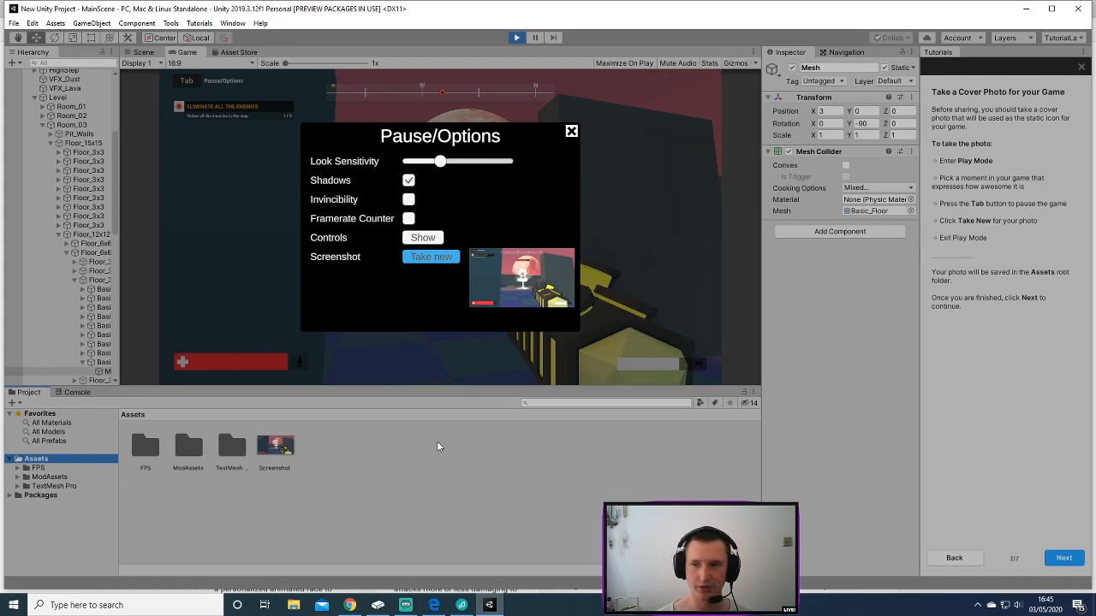
Advance the tutorial to the Build Settings page, open Build Settings and switch the platform to WebGL.
{"action": "left_click", "coordinate": [1065, 563]}
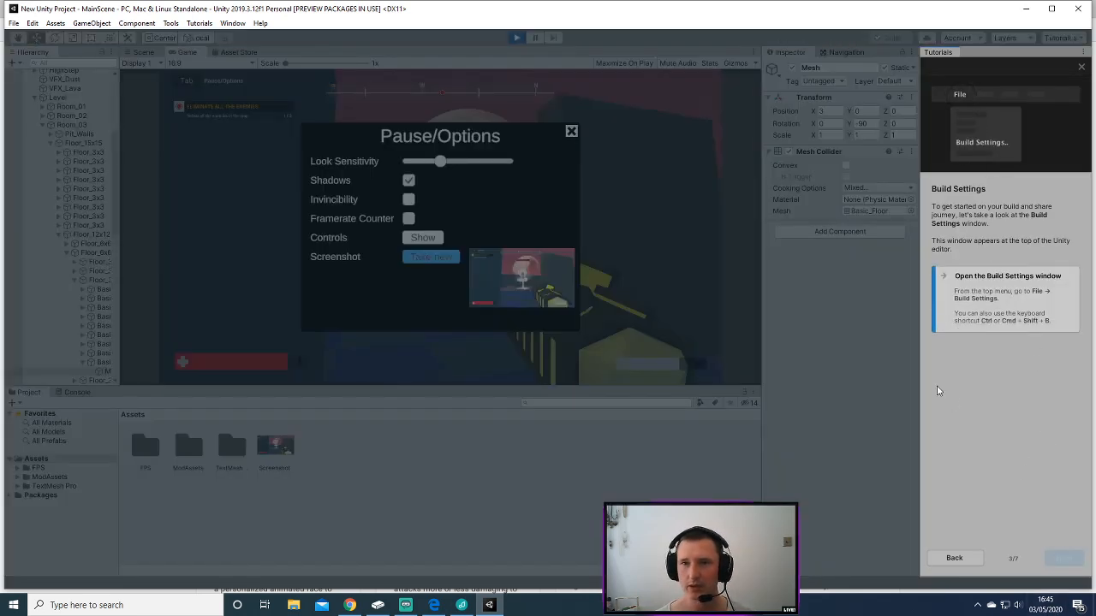
{"action": "left_click", "coordinate": [14, 23]}
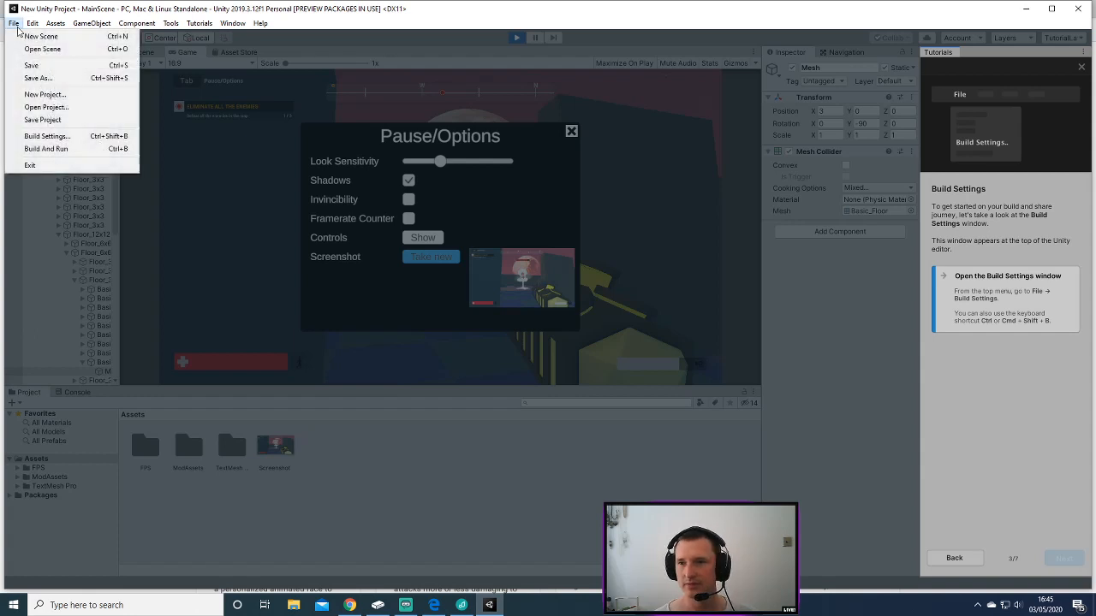
{"action": "left_click", "coordinate": [46, 136]}
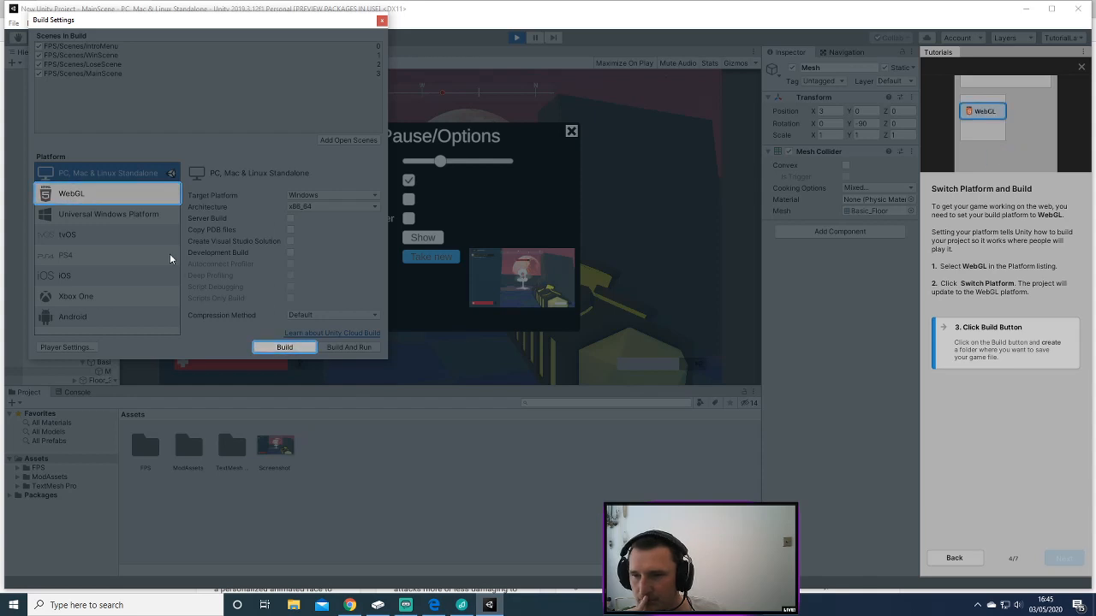
{"action": "left_click", "coordinate": [86, 197]}
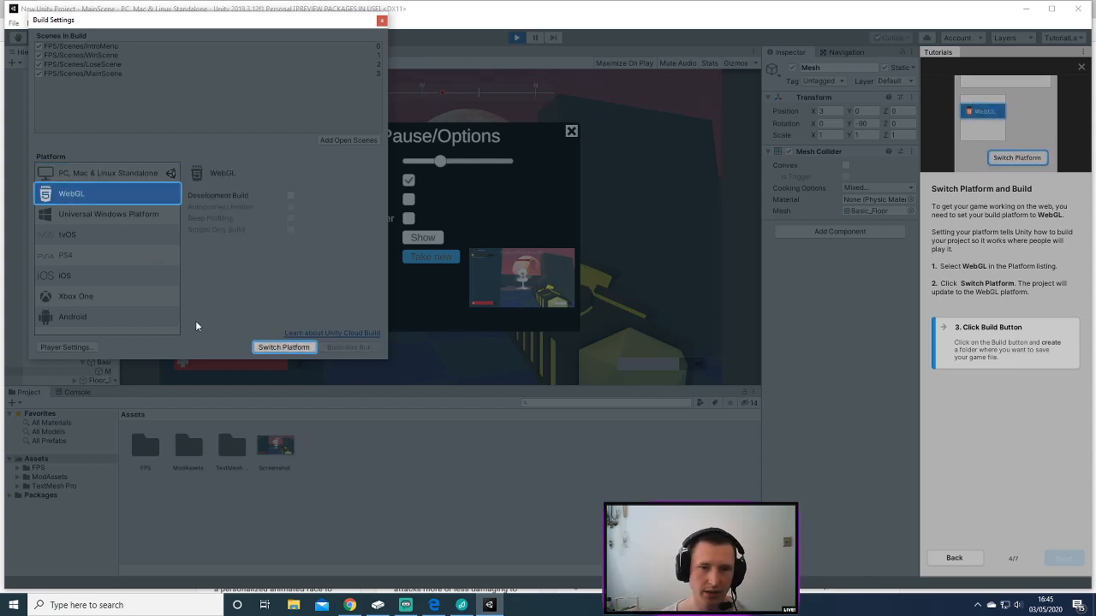
{"action": "left_click", "coordinate": [298, 349]}
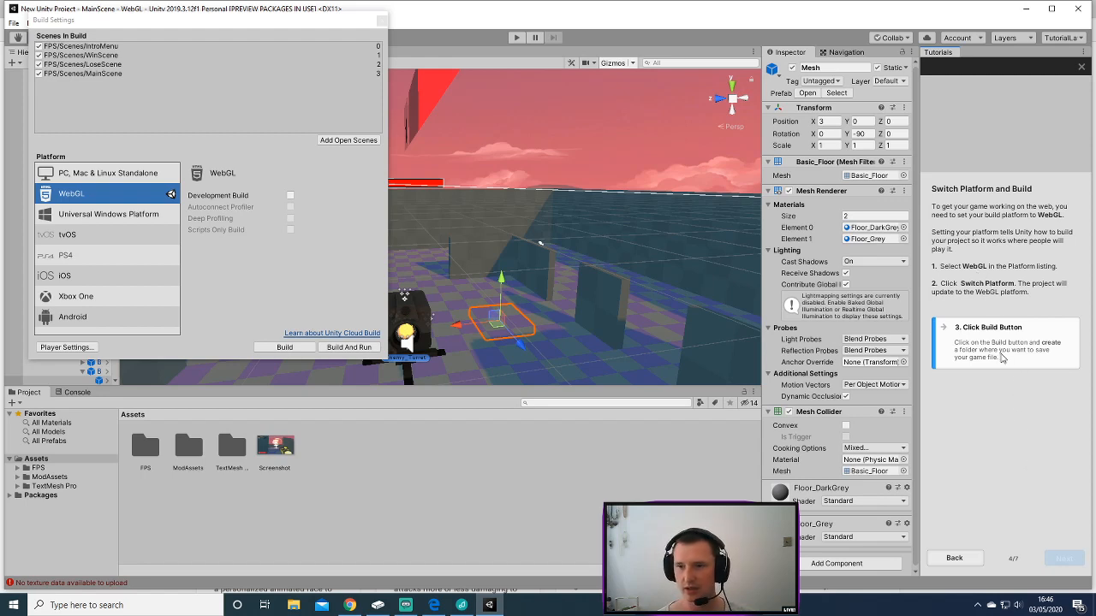
Try to build the WebGL game directly into the project's root folder.
{"action": "left_click", "coordinate": [284, 348]}
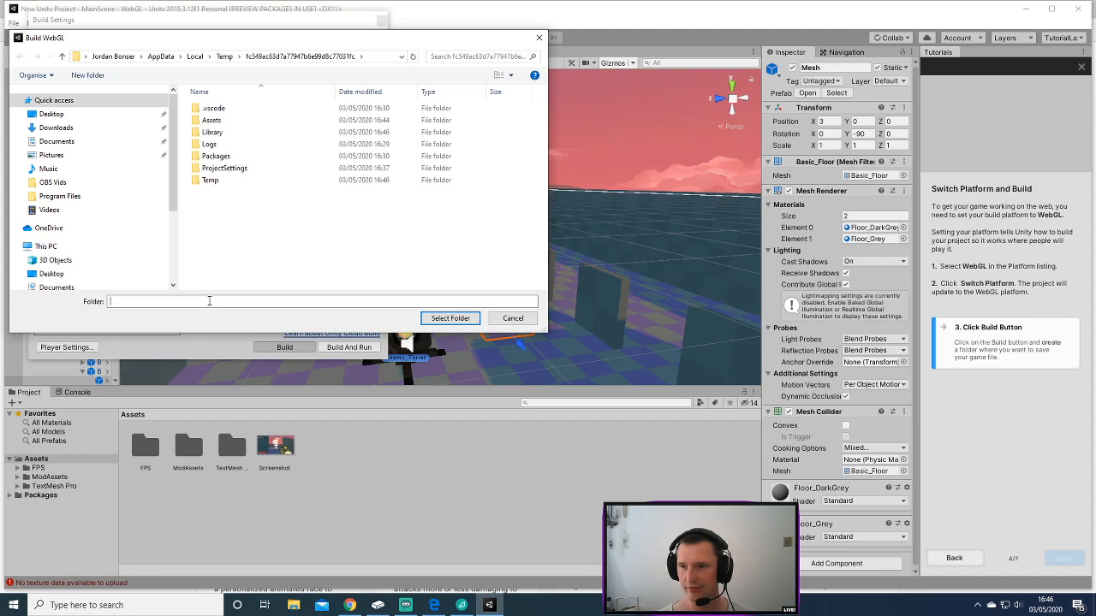
{"action": "right_click", "coordinate": [253, 225]}
{"action": "left_click", "coordinate": [227, 218]}
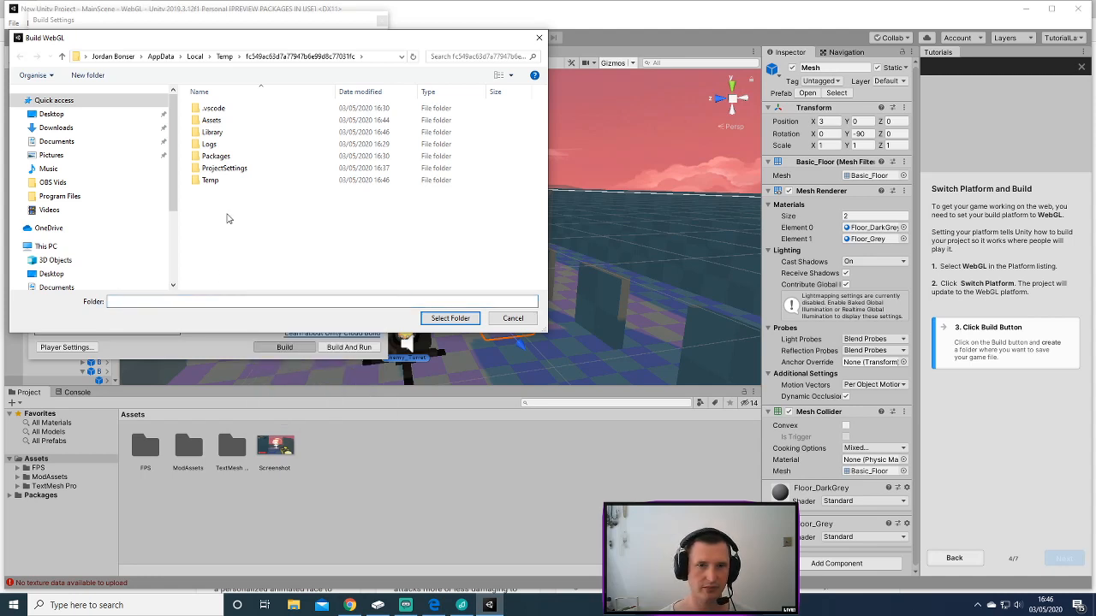
{"action": "right_click", "coordinate": [238, 231]}
{"action": "left_click", "coordinate": [218, 238]}
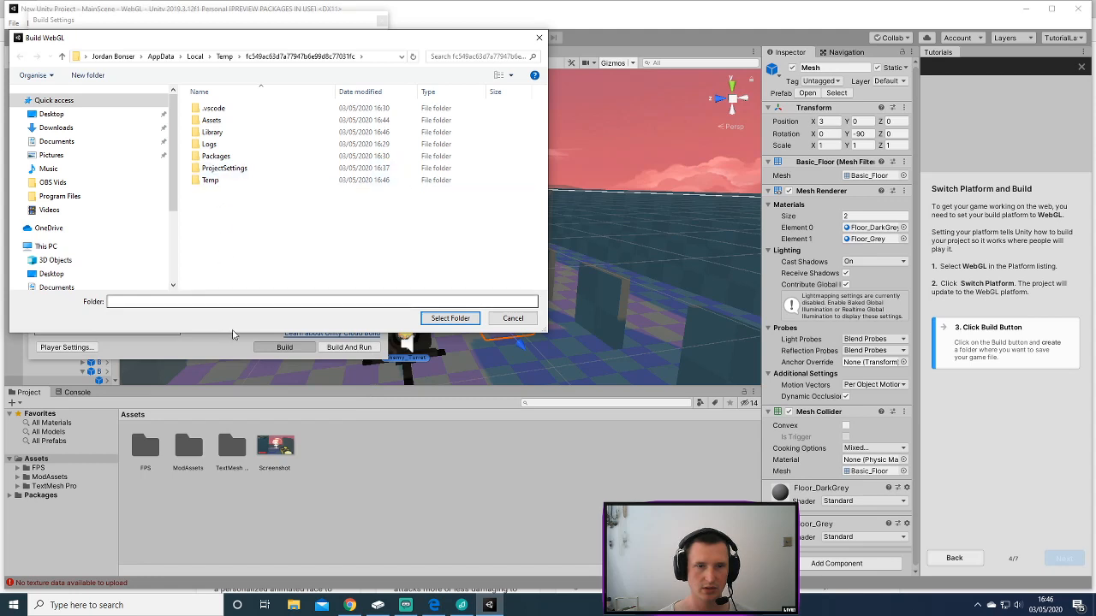
{"action": "left_click", "coordinate": [236, 181]}
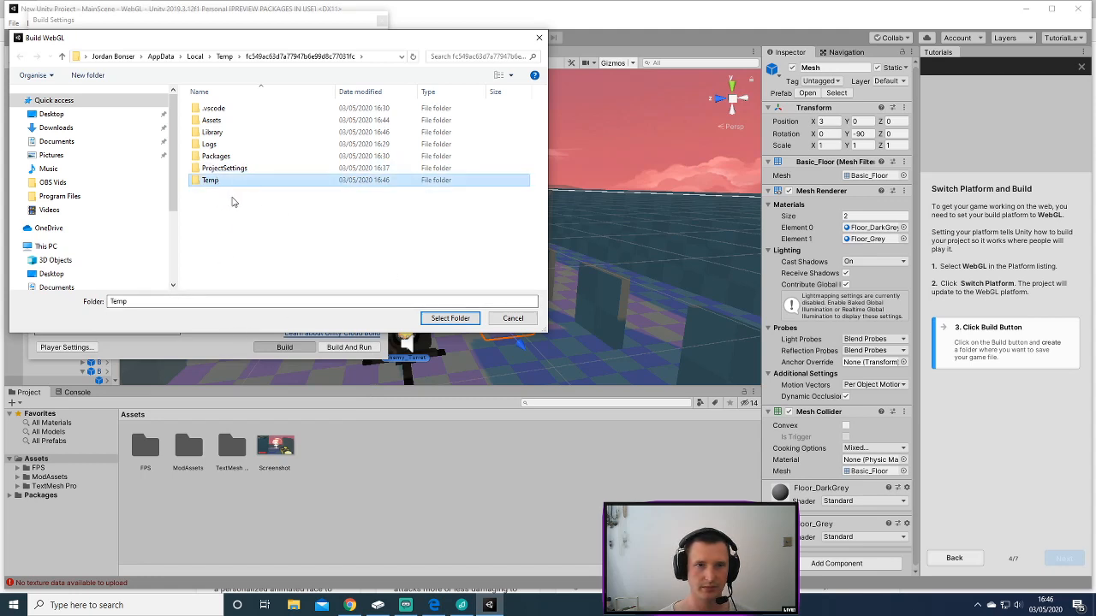
{"action": "double_click", "coordinate": [224, 183]}
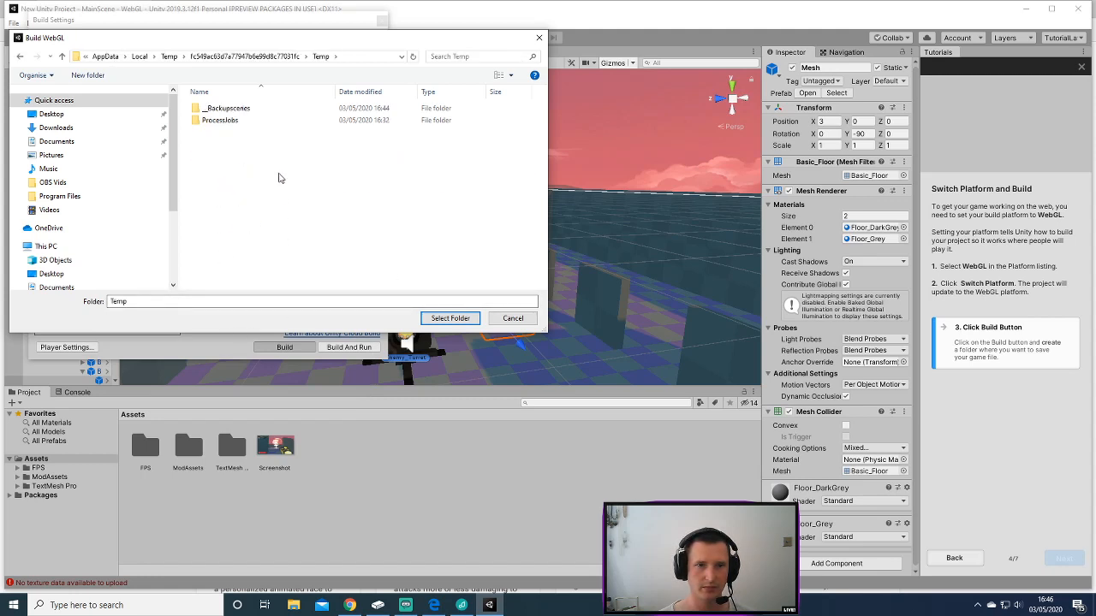
{"action": "left_click", "coordinate": [288, 56]}
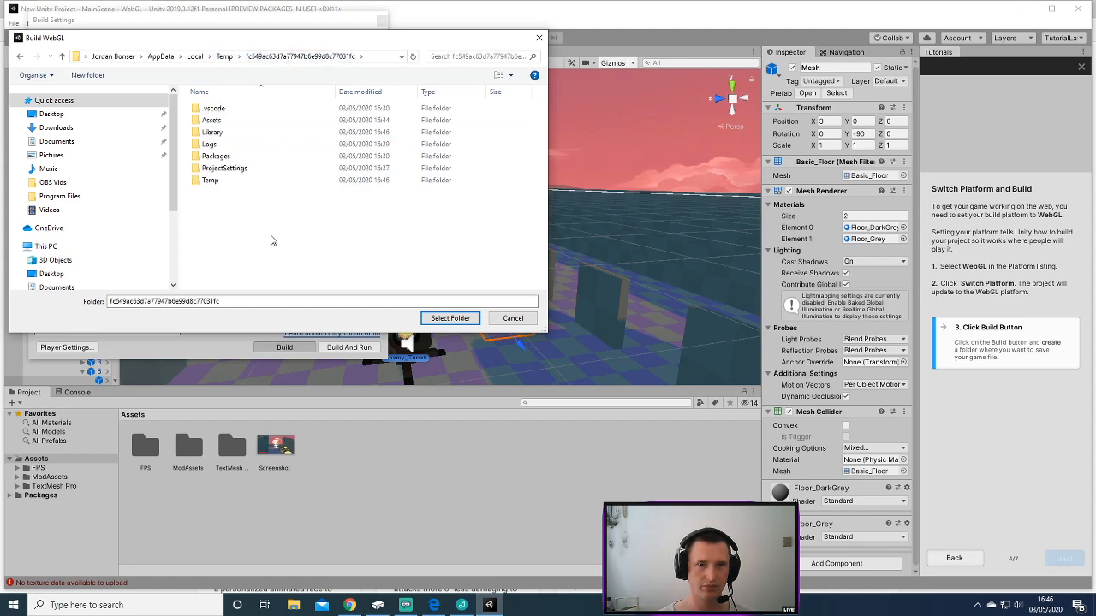
{"action": "left_click", "coordinate": [472, 320]}
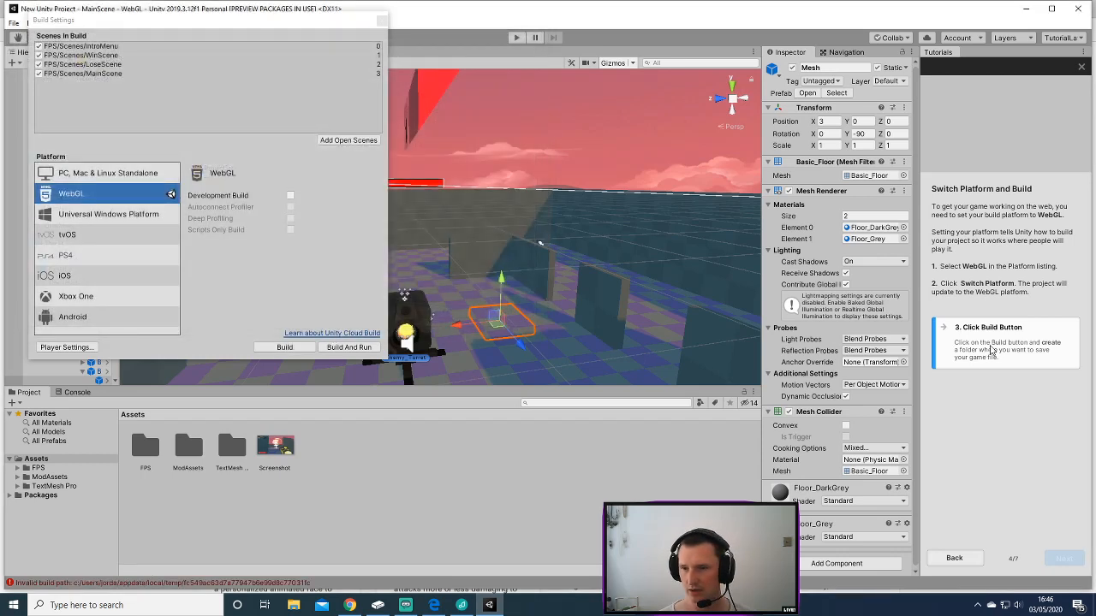
Start the WebGL build again, creating a folder named Build in the project root and selecting it as the destination.
{"action": "left_click", "coordinate": [285, 348]}
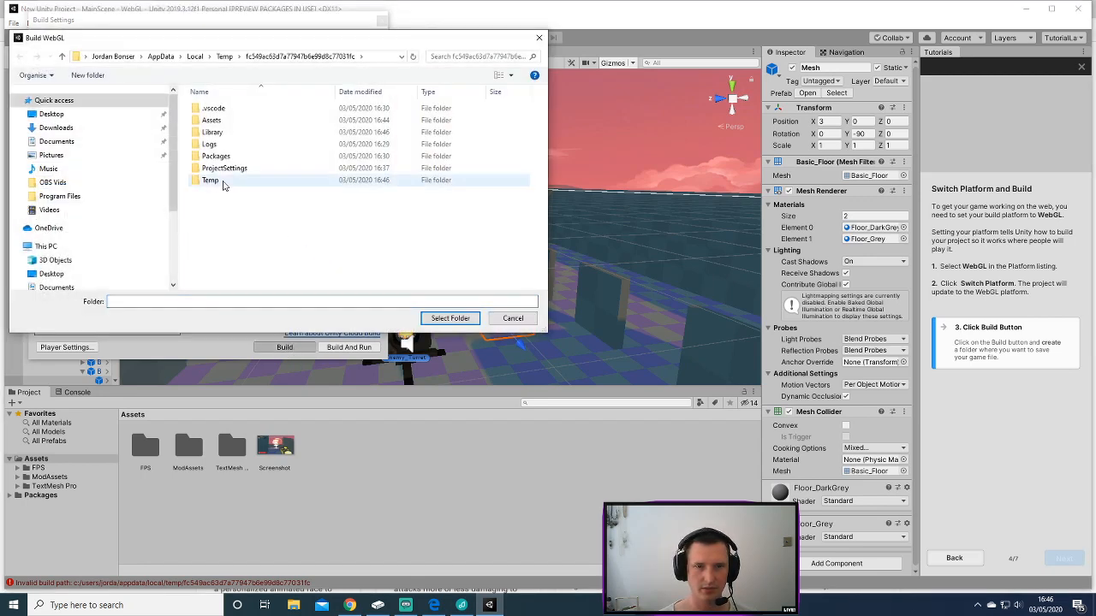
{"action": "right_click", "coordinate": [266, 229]}
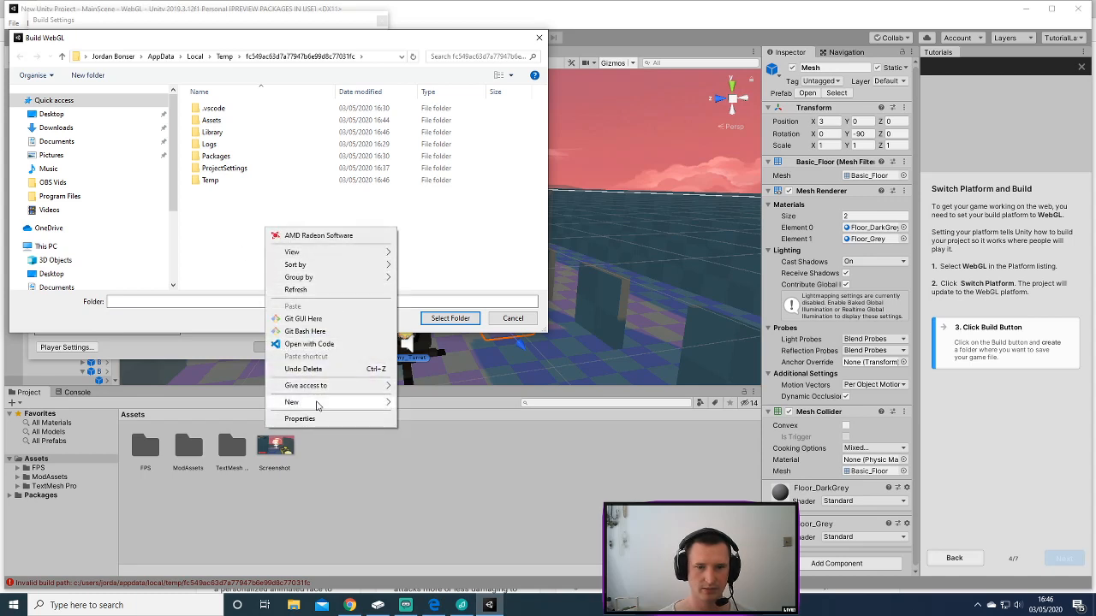
{"action": "mouse_move", "coordinate": [331, 406]}
{"action": "left_click", "coordinate": [459, 403]}
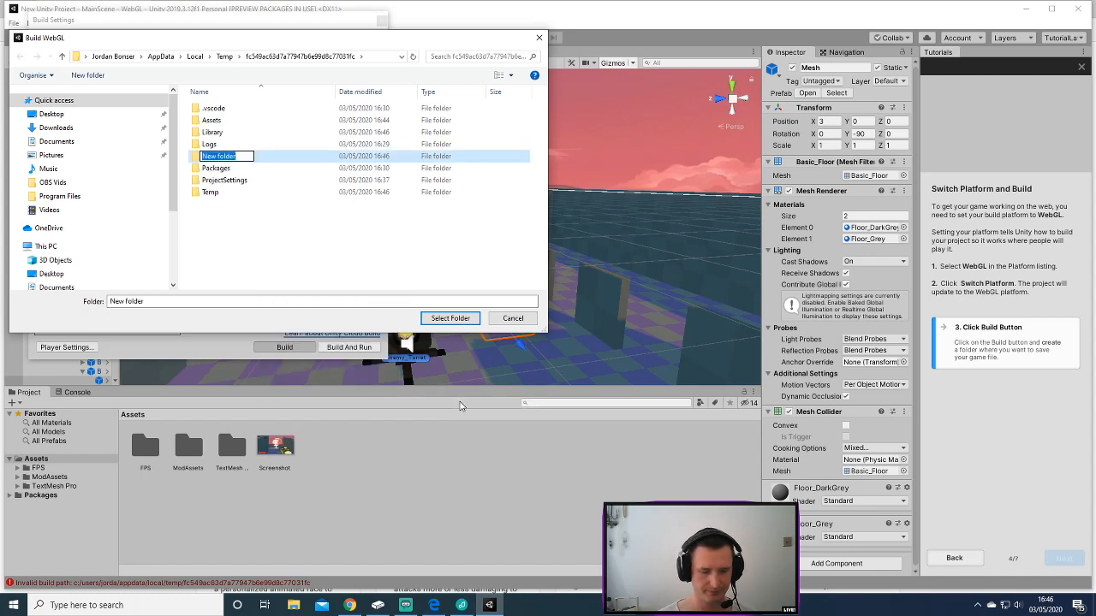
{"action": "type", "text": "Builds"}
{"action": "key", "text": "BackSpace"}
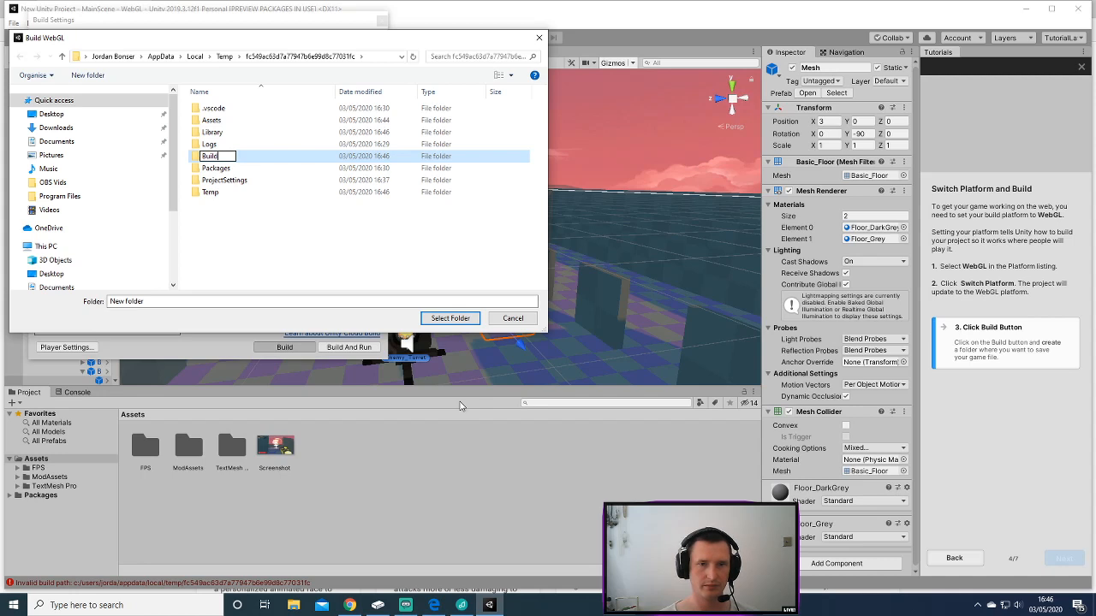
{"action": "key", "text": "Return"}
{"action": "left_click", "coordinate": [438, 319]}
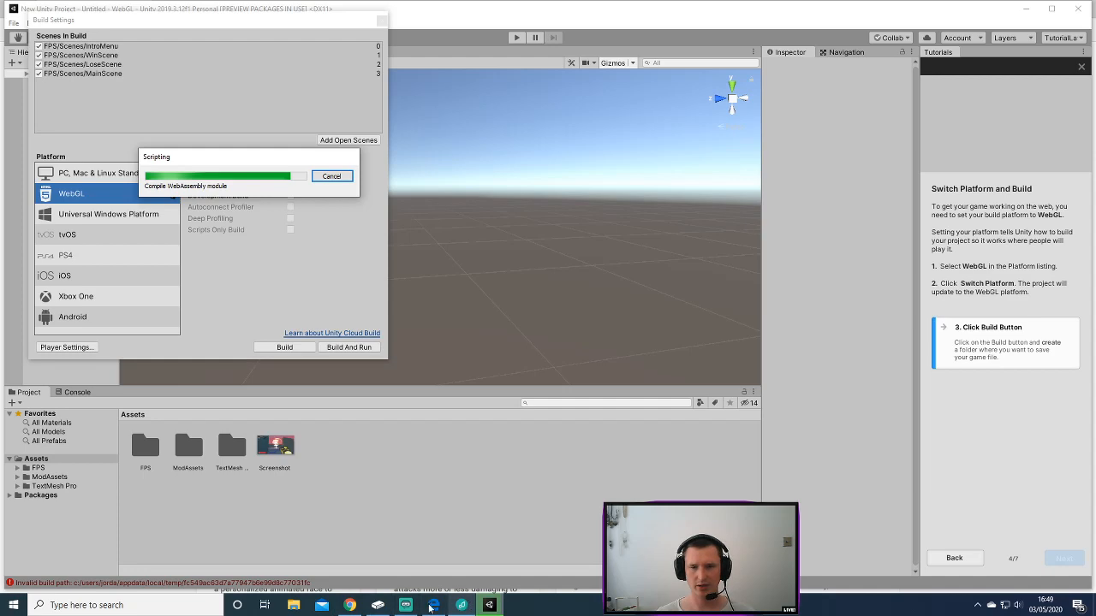
Switch to the Edge browser and shorten the FPS Microgame page's address to load learn.unity.com/project.
{"action": "left_click", "coordinate": [433, 606]}
{"action": "scroll", "coordinate": [548, 308], "scroll_direction": "up", "scroll_amount": 10}
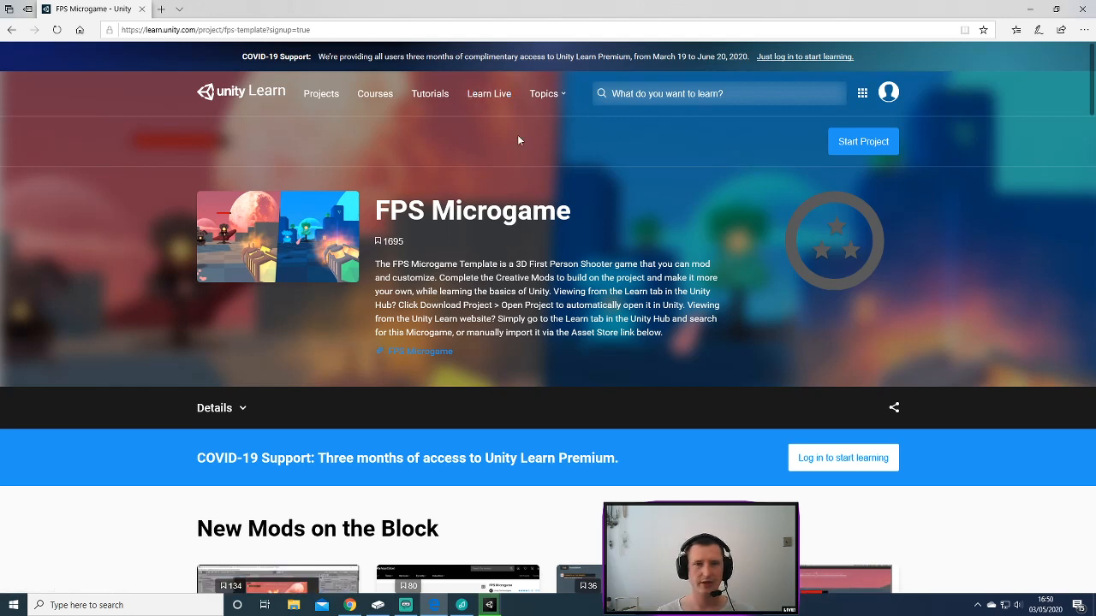
{"action": "left_click", "coordinate": [225, 30]}
{"action": "left_click", "coordinate": [226, 30]}
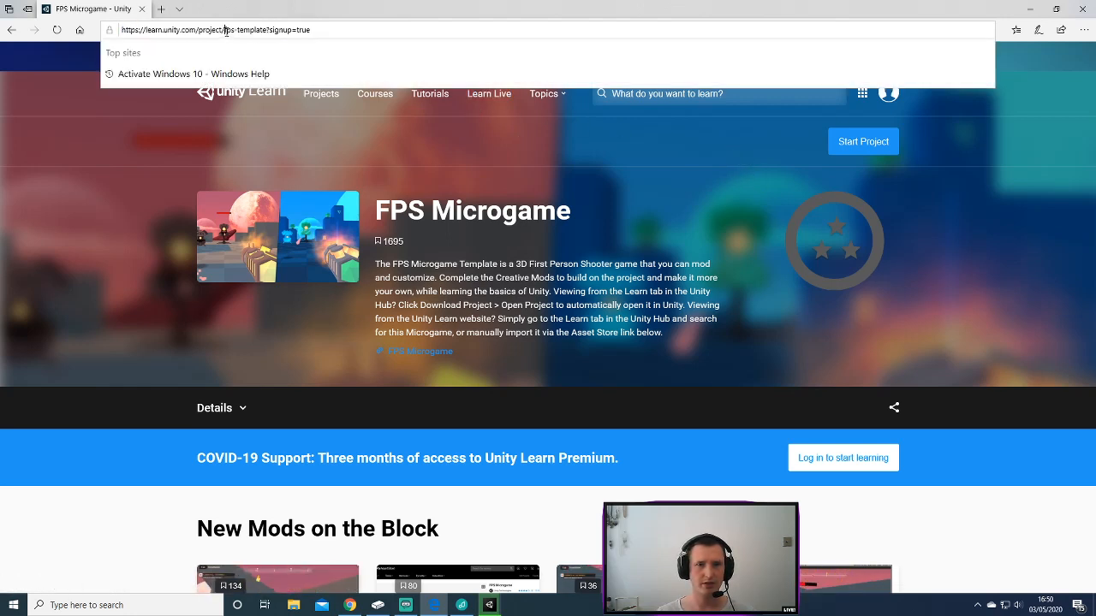
{"action": "left_click_drag", "start_coordinate": [225, 30], "coordinate": [335, 30]}
{"action": "key", "text": "BackSpace"}
{"action": "key", "text": "Return"}
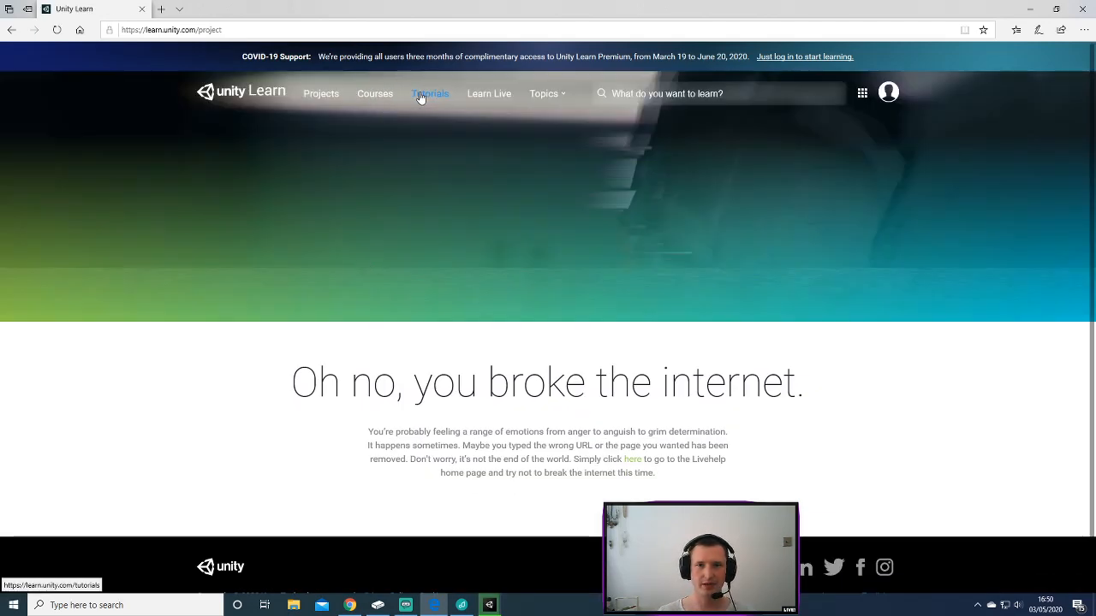
Open Unity Learn's Tutorials page and look over the listed tutorials.
{"action": "left_click", "coordinate": [420, 98]}
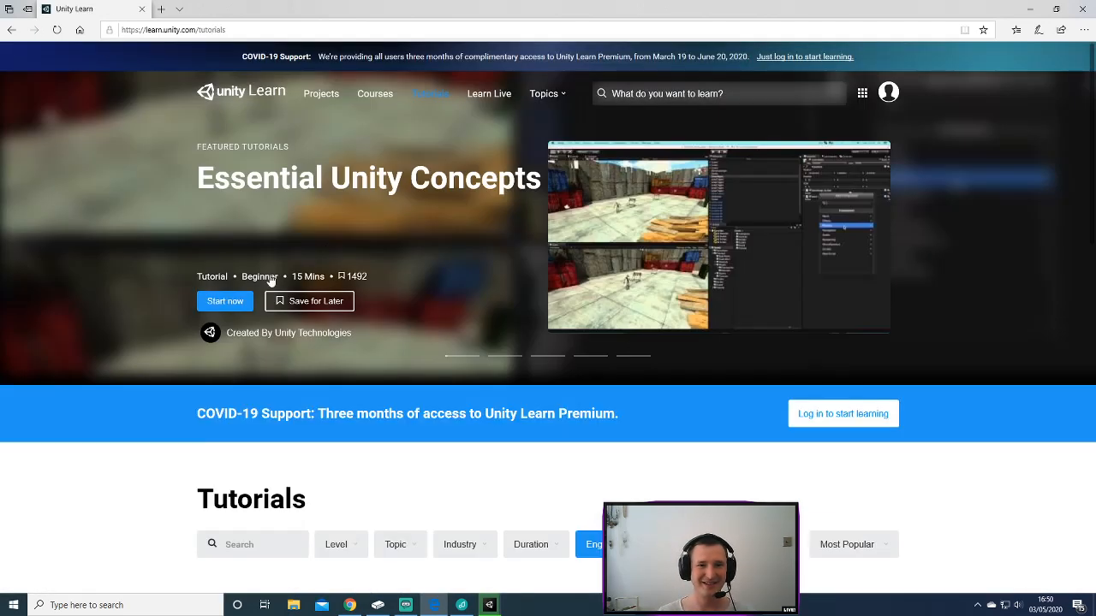
{"action": "scroll", "coordinate": [117, 350], "scroll_direction": "down", "scroll_amount": 5}
{"action": "scroll", "coordinate": [117, 350], "scroll_direction": "up", "scroll_amount": 1}
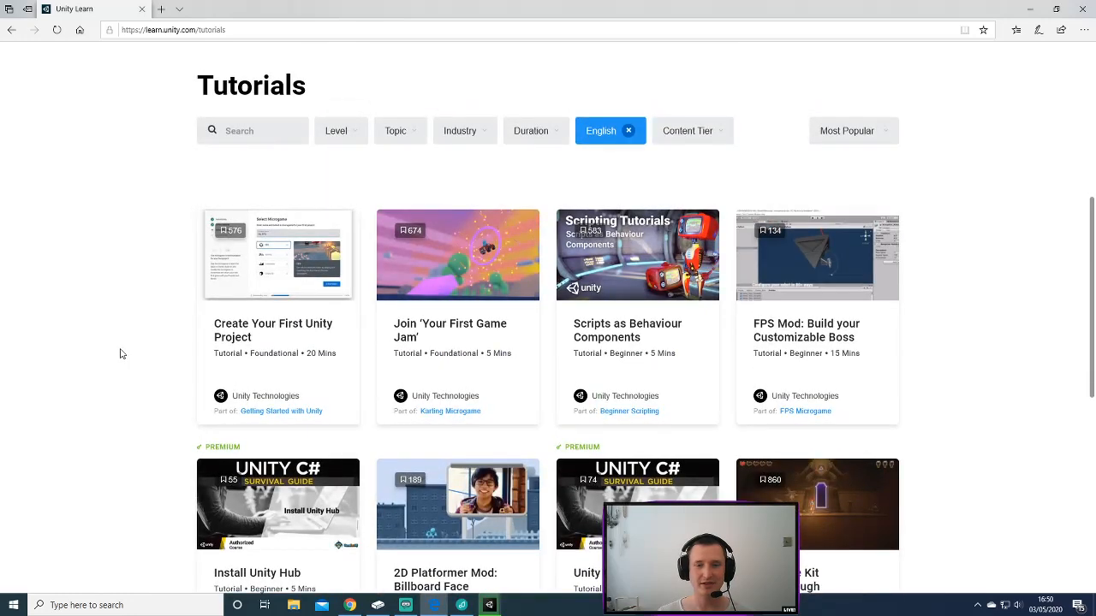
{"action": "scroll", "coordinate": [120, 351], "scroll_direction": "up", "scroll_amount": 5}
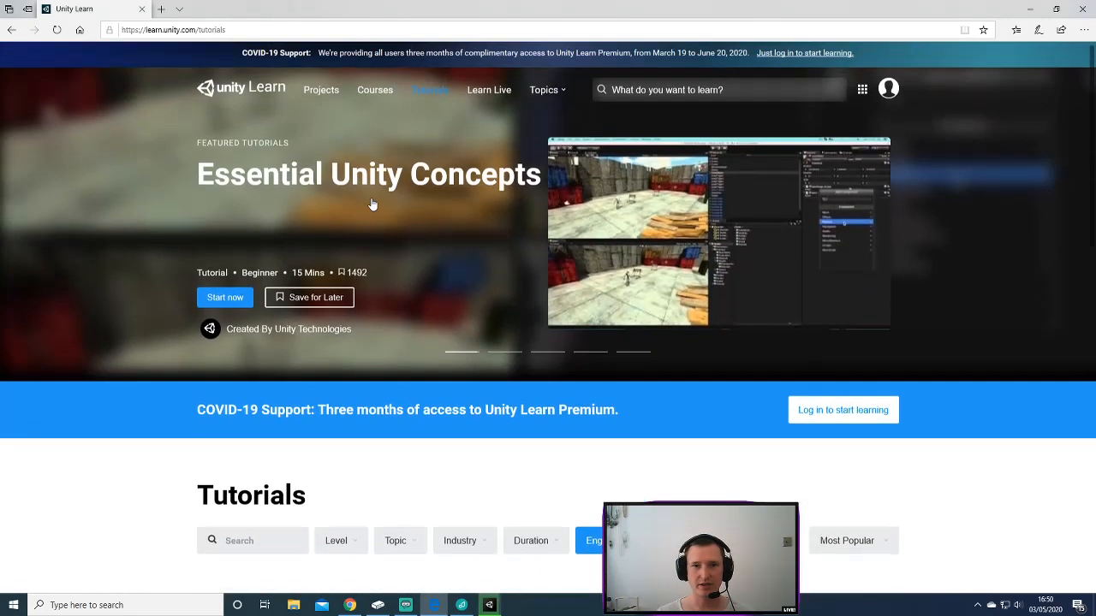
Open Unity Learn's Projects page and examine the available microgames, creator kits and other beginner projects.
{"action": "left_click", "coordinate": [323, 93]}
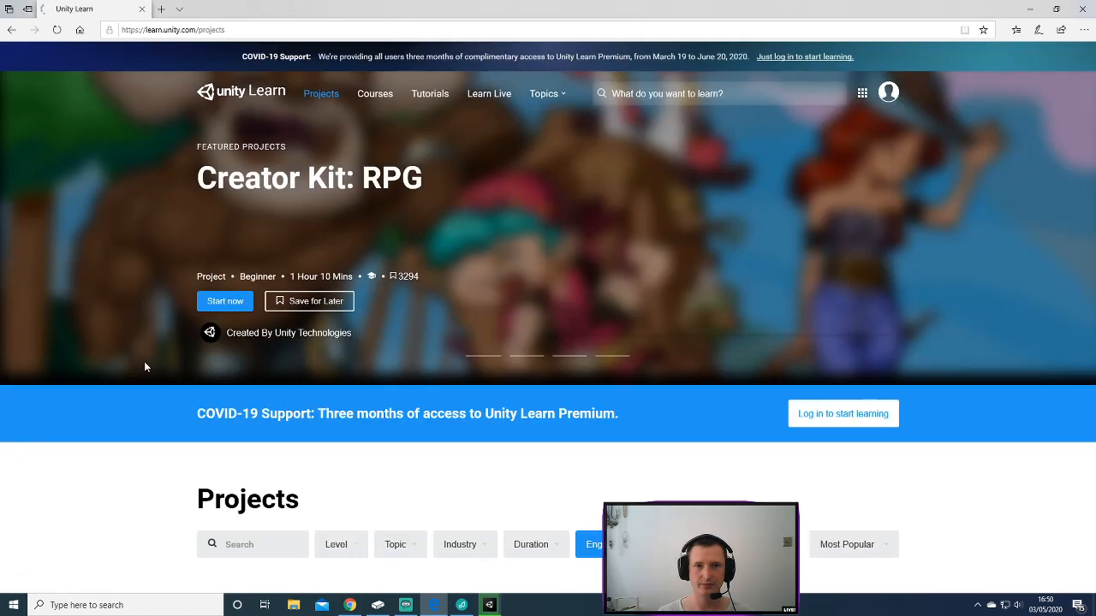
{"action": "scroll", "coordinate": [144, 366], "scroll_direction": "down", "scroll_amount": 5}
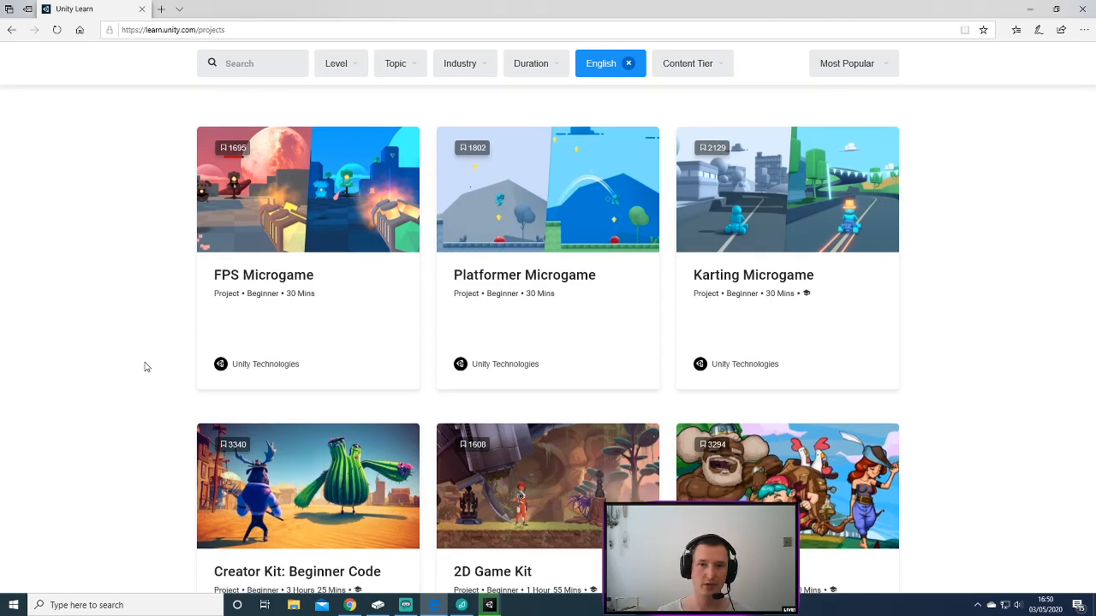
{"action": "scroll", "coordinate": [257, 381], "scroll_direction": "down", "scroll_amount": 3}
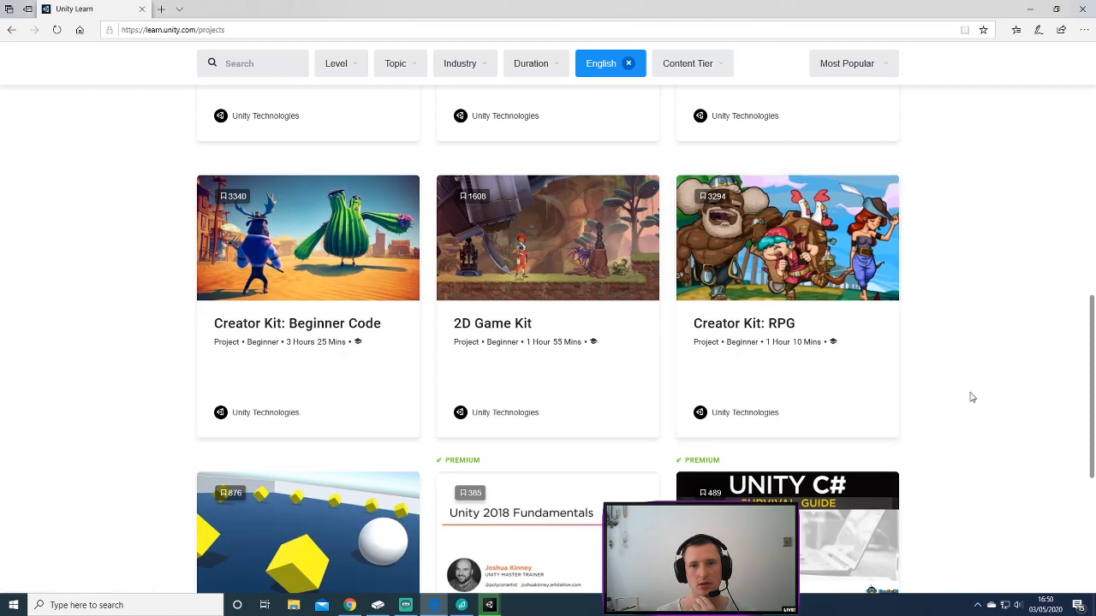
{"action": "scroll", "coordinate": [972, 398], "scroll_direction": "down", "scroll_amount": 3}
{"action": "scroll", "coordinate": [969, 411], "scroll_direction": "up", "scroll_amount": 8}
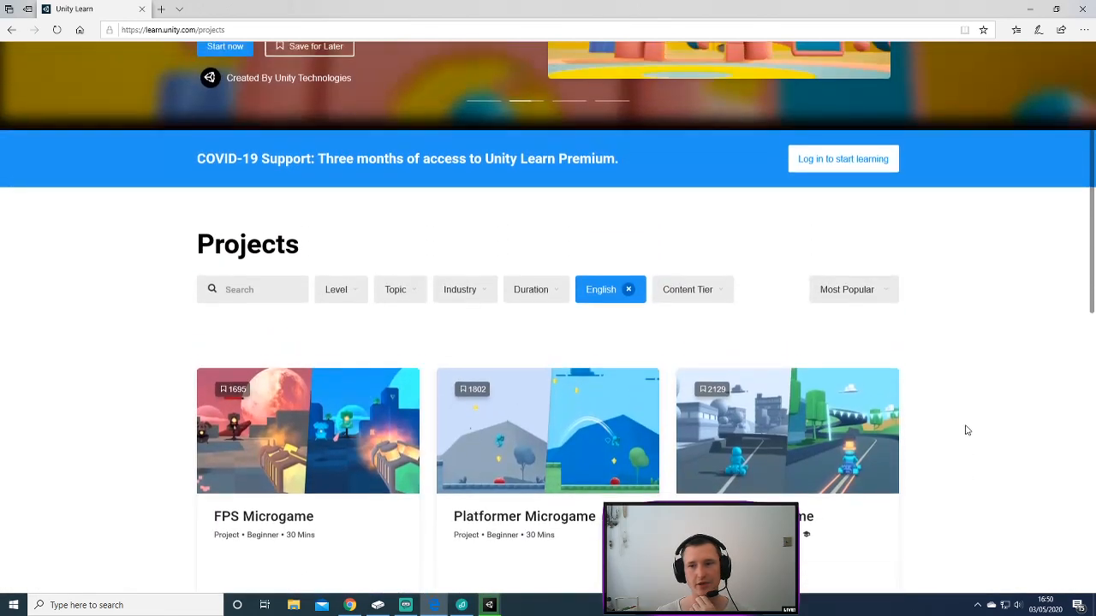
{"action": "scroll", "coordinate": [966, 429], "scroll_direction": "down", "scroll_amount": 2}
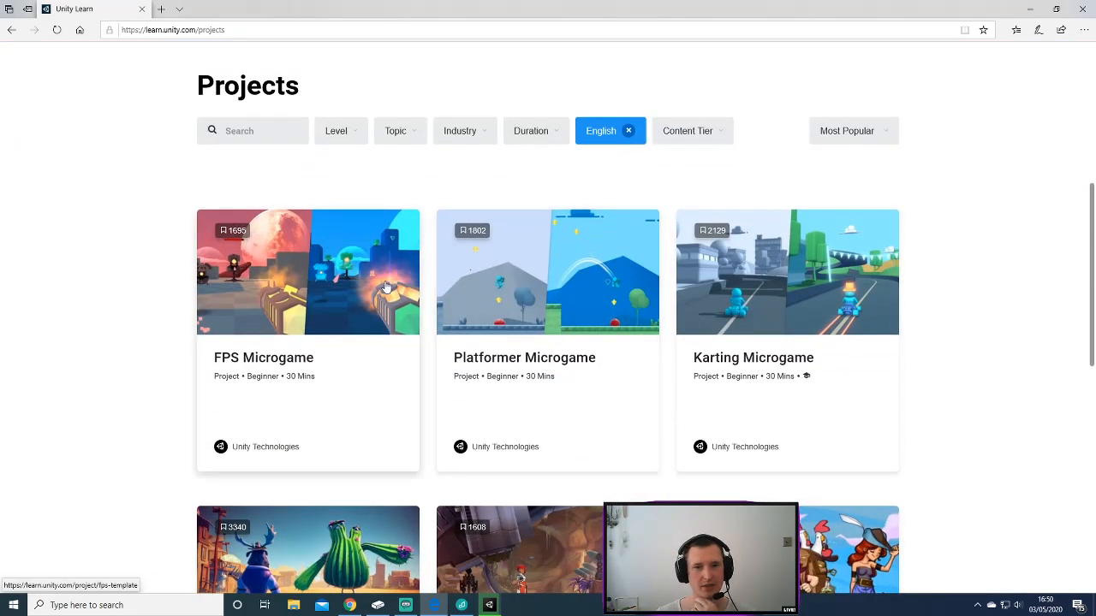
{"action": "scroll", "coordinate": [920, 294], "scroll_direction": "down", "scroll_amount": 3}
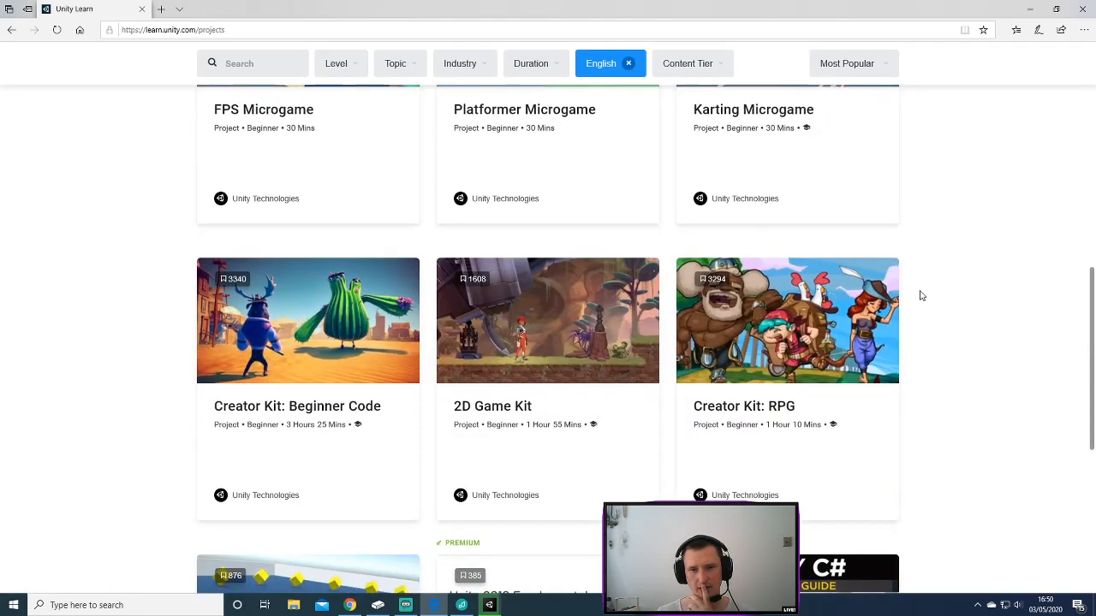
{"action": "scroll", "coordinate": [918, 296], "scroll_direction": "down", "scroll_amount": 5}
{"action": "scroll", "coordinate": [917, 311], "scroll_direction": "up", "scroll_amount": 4}
{"action": "scroll", "coordinate": [914, 338], "scroll_direction": "down", "scroll_amount": 1}
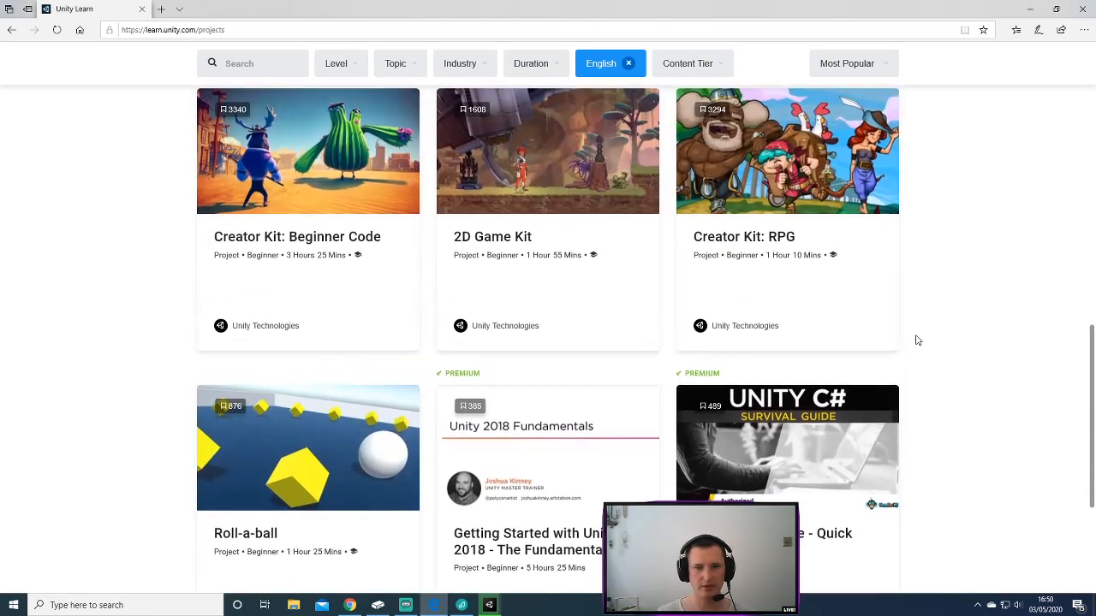
{"action": "scroll", "coordinate": [919, 342], "scroll_direction": "up", "scroll_amount": 6}
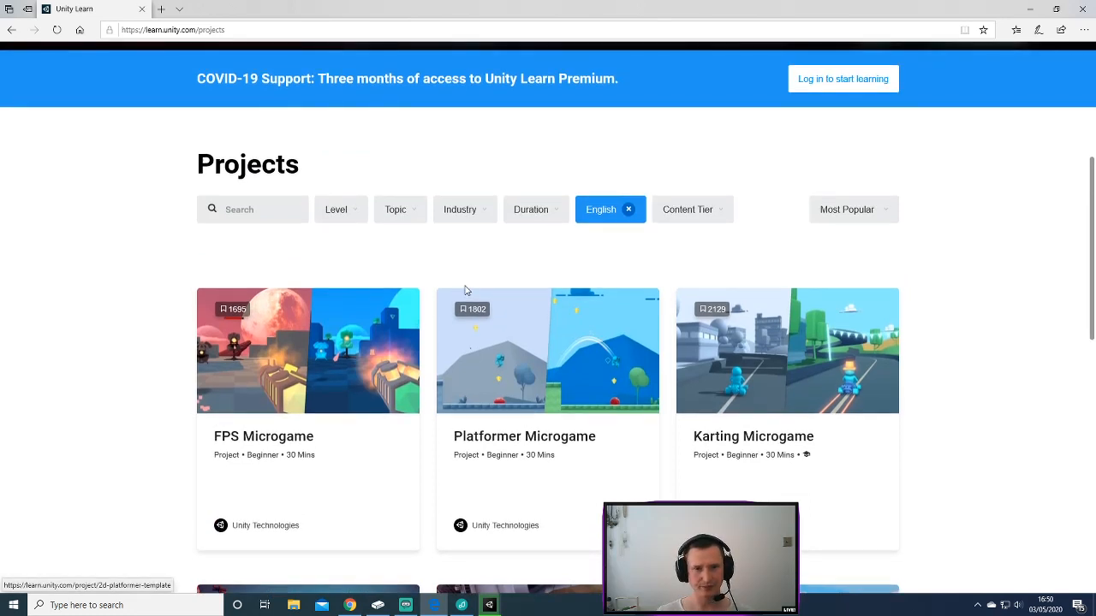
{"action": "scroll", "coordinate": [853, 347], "scroll_direction": "down", "scroll_amount": 2}
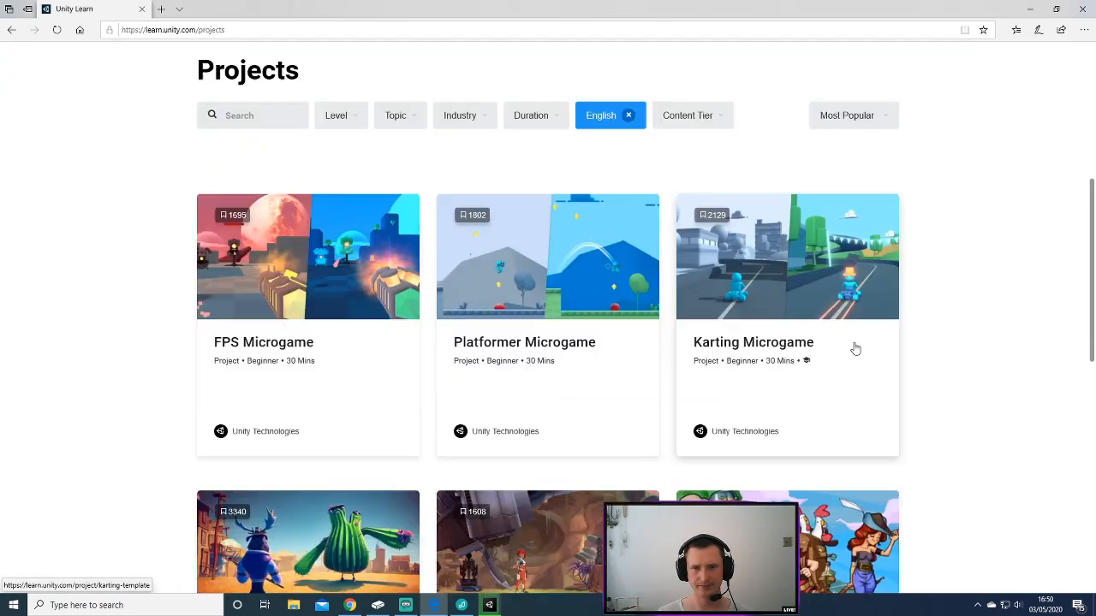
Finish viewing the Projects page, return to Unity Learn's Tutorials page and examine the listed tutorials.
{"action": "scroll", "coordinate": [345, 357], "scroll_direction": "up", "scroll_amount": 5}
{"action": "scroll", "coordinate": [412, 420], "scroll_direction": "down", "scroll_amount": 1}
{"action": "scroll", "coordinate": [440, 387], "scroll_direction": "down", "scroll_amount": 1}
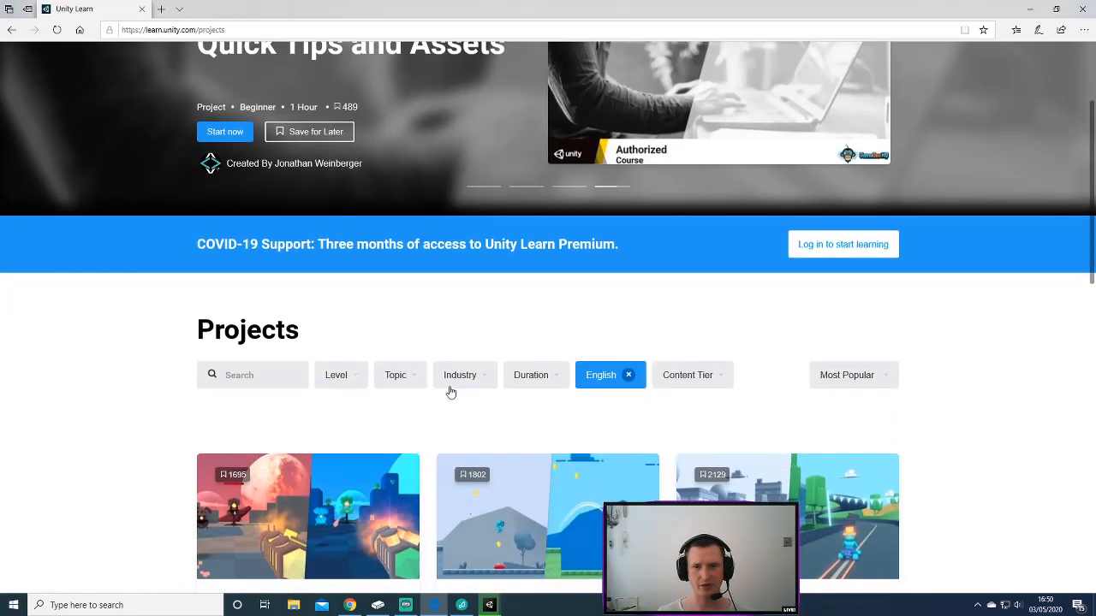
{"action": "scroll", "coordinate": [420, 325], "scroll_direction": "up", "scroll_amount": 4}
{"action": "left_click", "coordinate": [430, 94]}
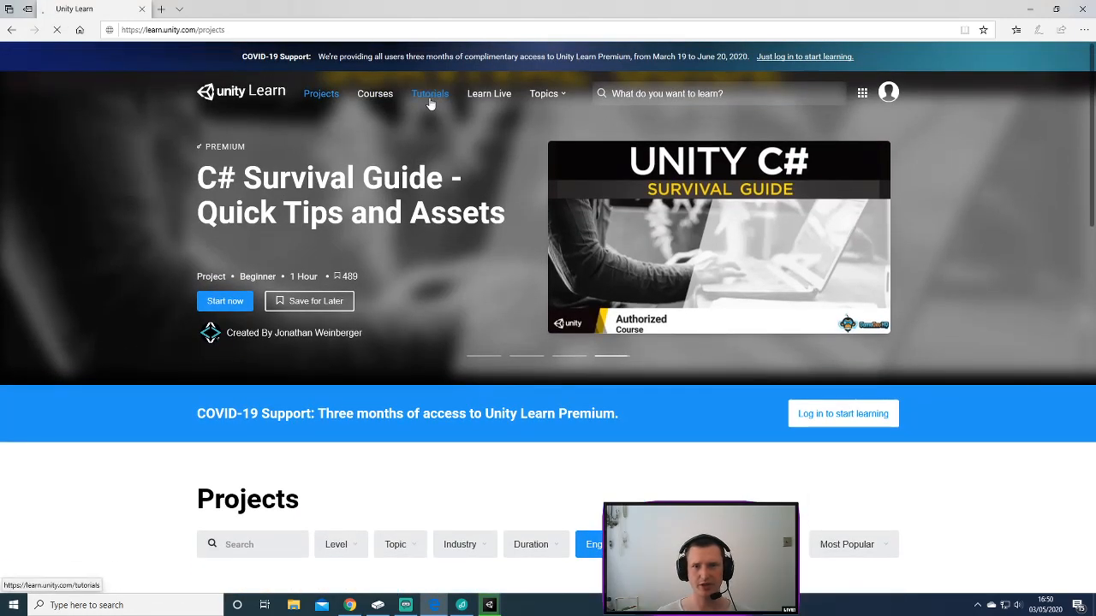
{"action": "scroll", "coordinate": [291, 393], "scroll_direction": "down", "scroll_amount": 4}
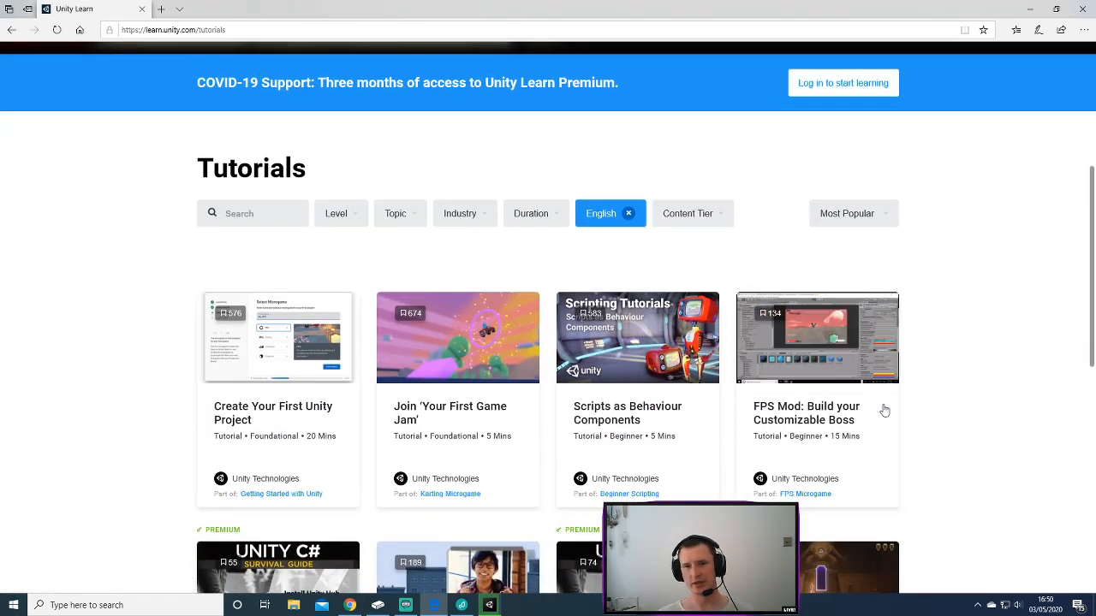
{"action": "scroll", "coordinate": [929, 399], "scroll_direction": "down", "scroll_amount": 2}
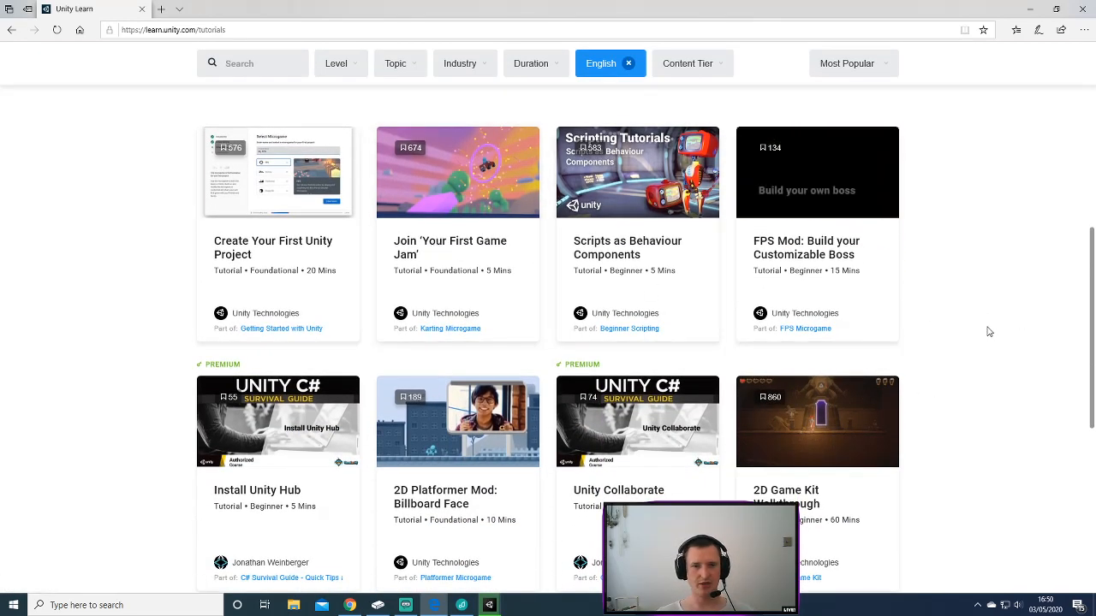
{"action": "scroll", "coordinate": [988, 328], "scroll_direction": "down", "scroll_amount": 2}
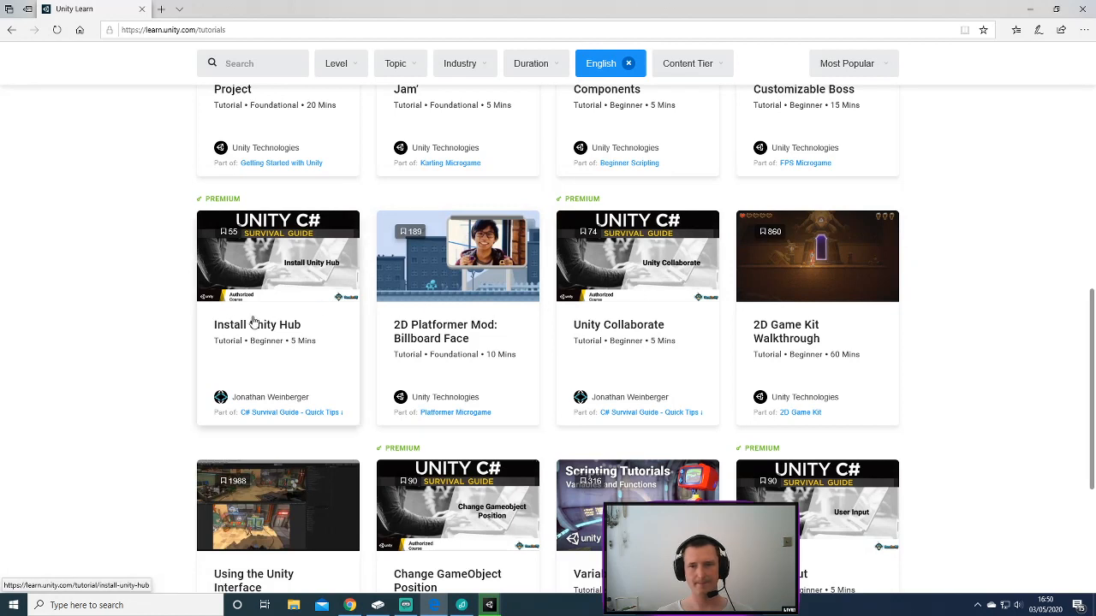
{"action": "scroll", "coordinate": [924, 368], "scroll_direction": "down", "scroll_amount": 1}
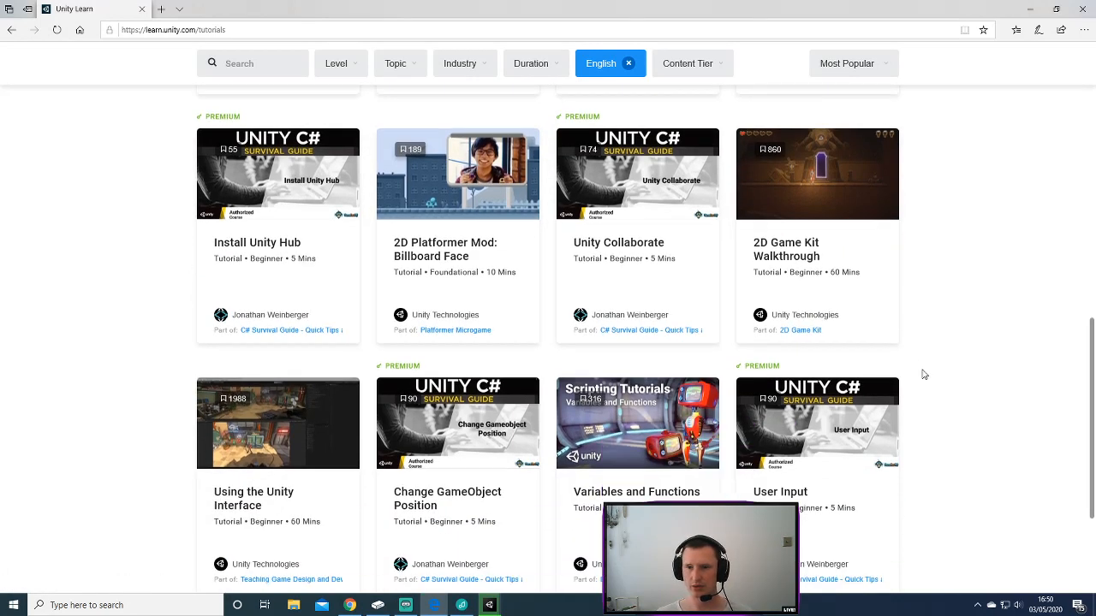
{"action": "scroll", "coordinate": [923, 374], "scroll_direction": "down", "scroll_amount": 1}
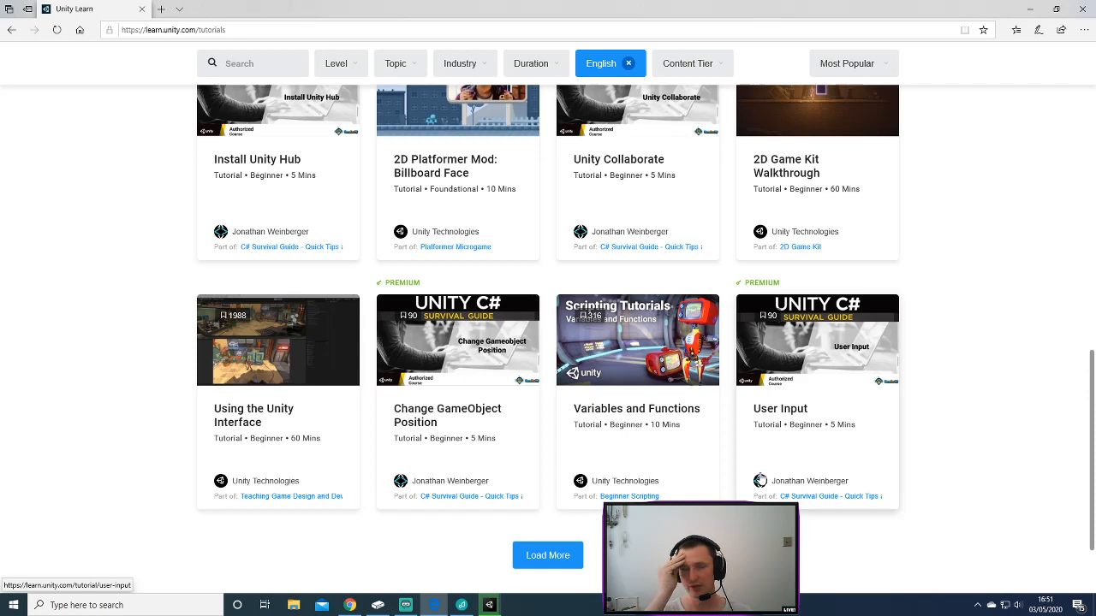
{"action": "scroll", "coordinate": [929, 391], "scroll_direction": "up", "scroll_amount": 1}
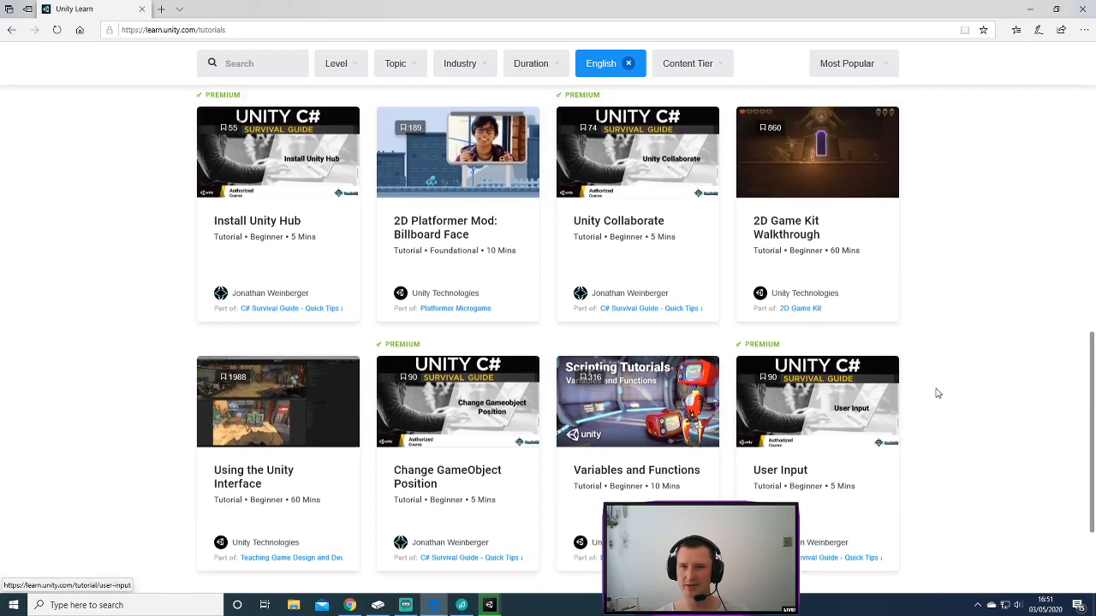
{"action": "scroll", "coordinate": [915, 392], "scroll_direction": "down", "scroll_amount": 2}
{"action": "scroll", "coordinate": [917, 391], "scroll_direction": "up", "scroll_amount": 6}
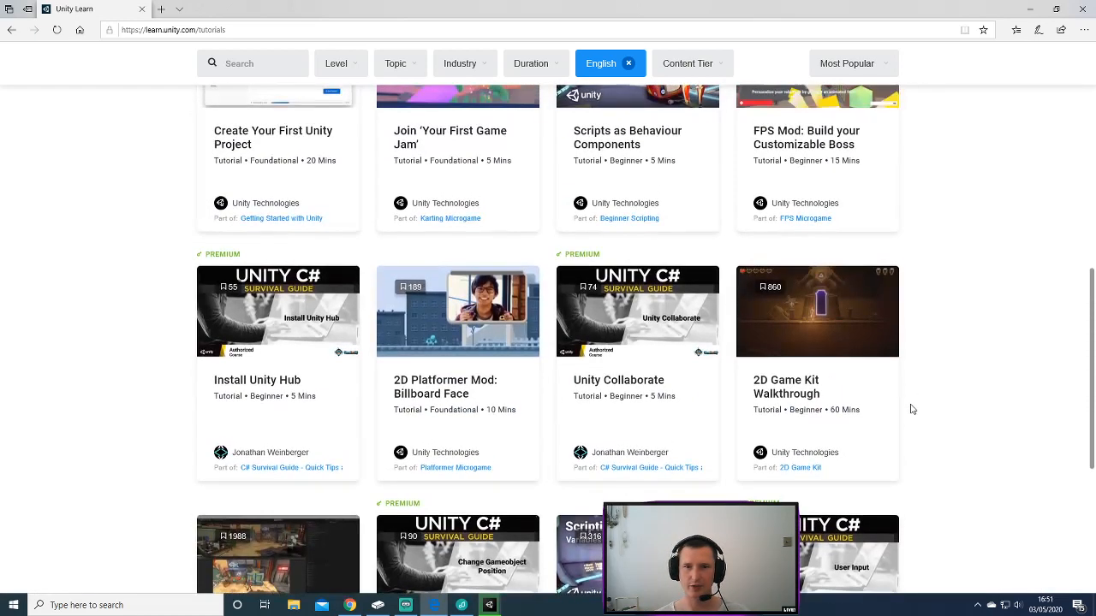
{"action": "scroll", "coordinate": [914, 423], "scroll_direction": "up", "scroll_amount": 1}
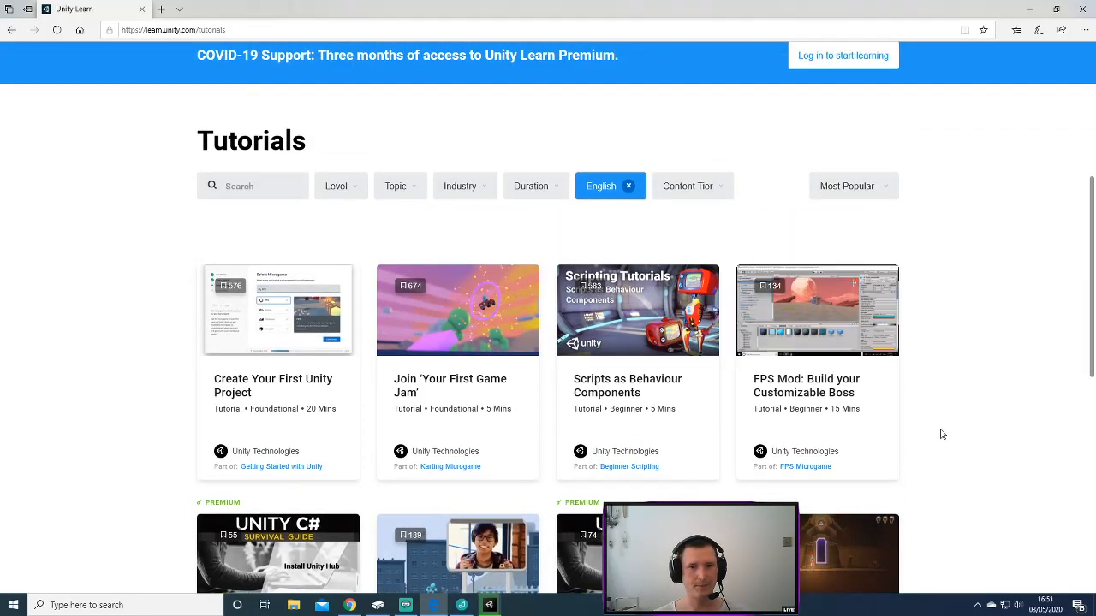
{"action": "scroll", "coordinate": [939, 434], "scroll_direction": "down", "scroll_amount": 7}
{"action": "scroll", "coordinate": [928, 435], "scroll_direction": "up", "scroll_amount": 5}
{"action": "scroll", "coordinate": [920, 435], "scroll_direction": "up", "scroll_amount": 3}
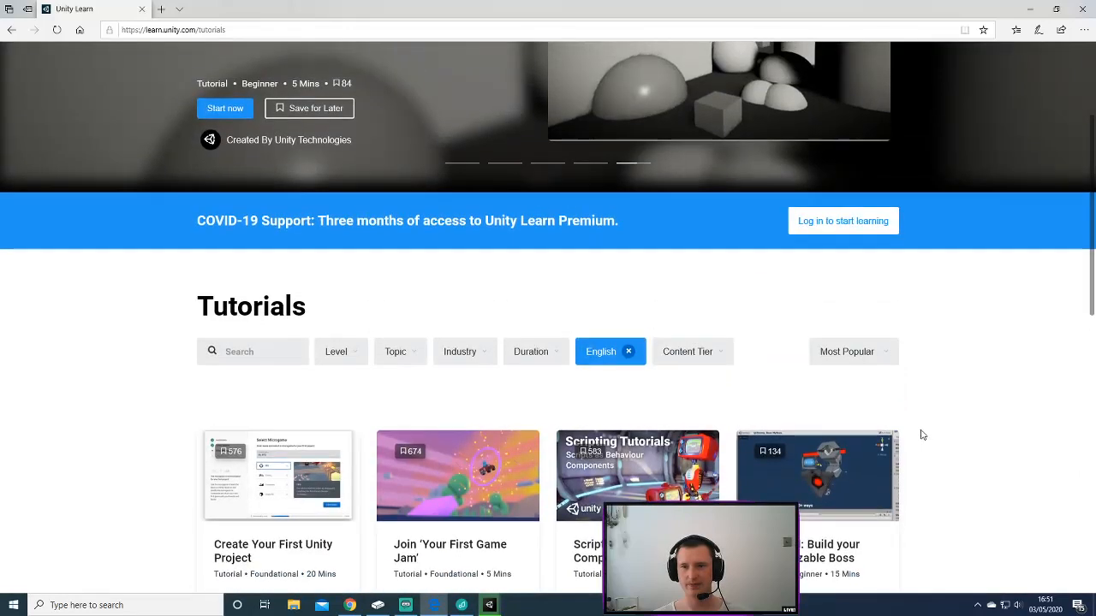
{"action": "scroll", "coordinate": [920, 434], "scroll_direction": "down", "scroll_amount": 2}
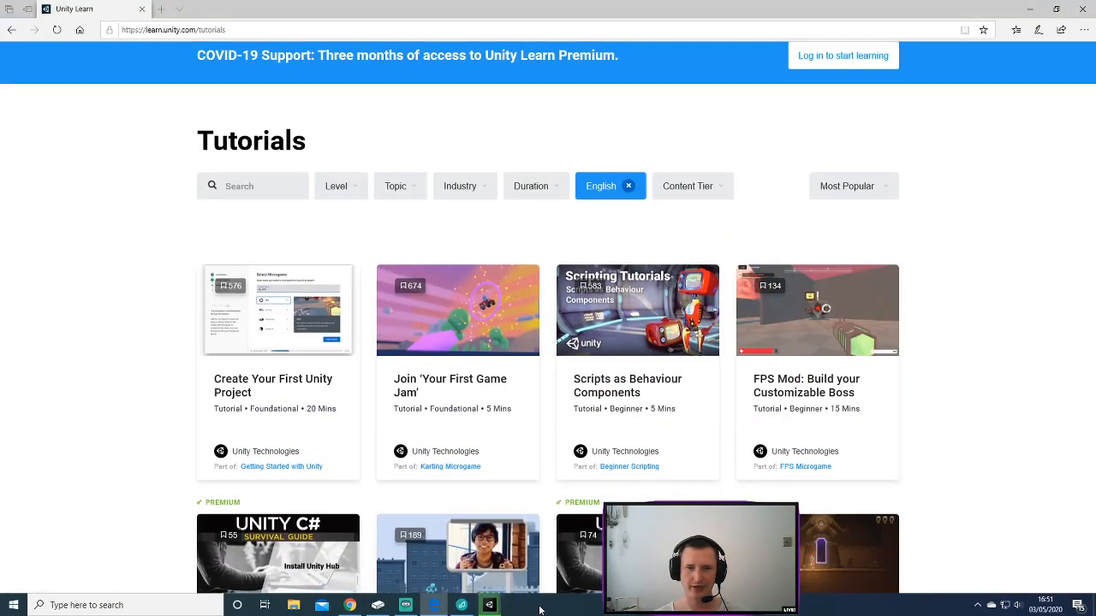
Switch back to Unity, allow Node.js through the firewall on private networks, and check the files in the finished Build folder.
{"action": "mouse_move", "coordinate": [494, 609]}
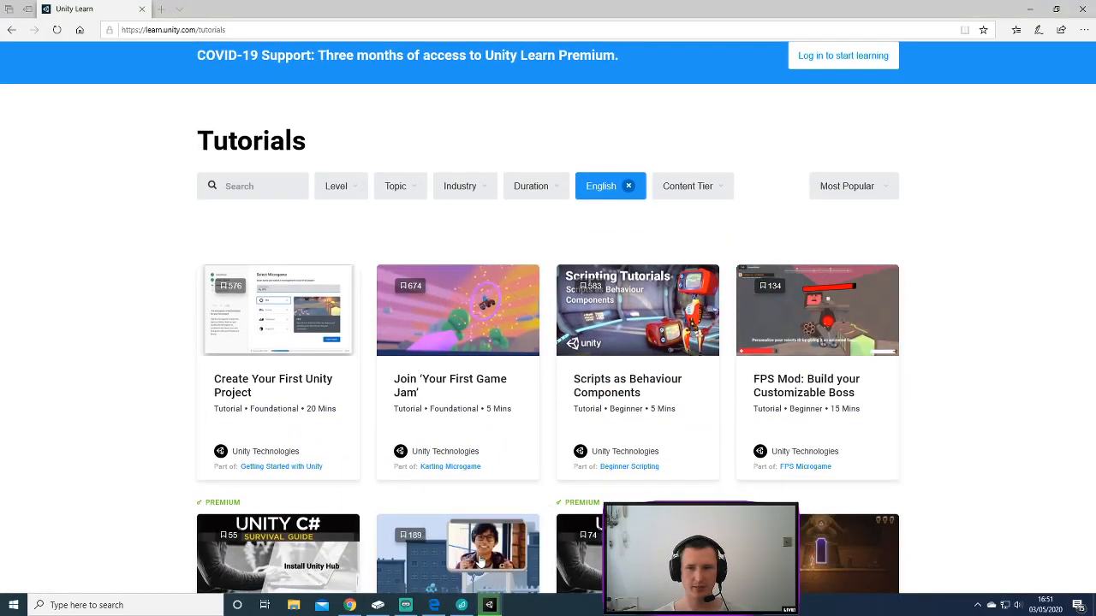
{"action": "left_click", "coordinate": [1028, 9]}
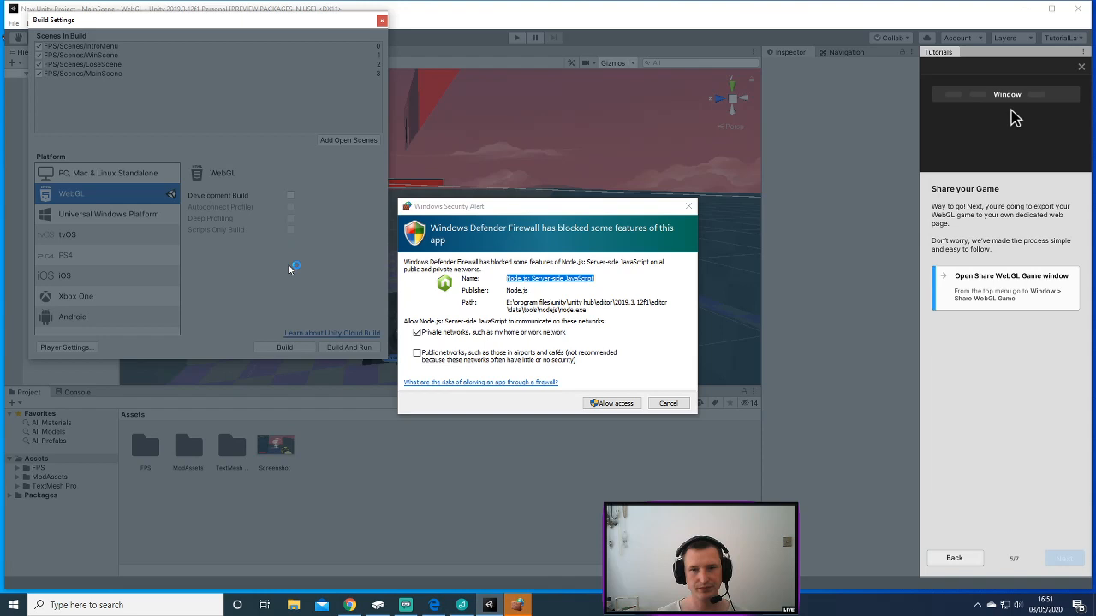
{"action": "left_click", "coordinate": [609, 403]}
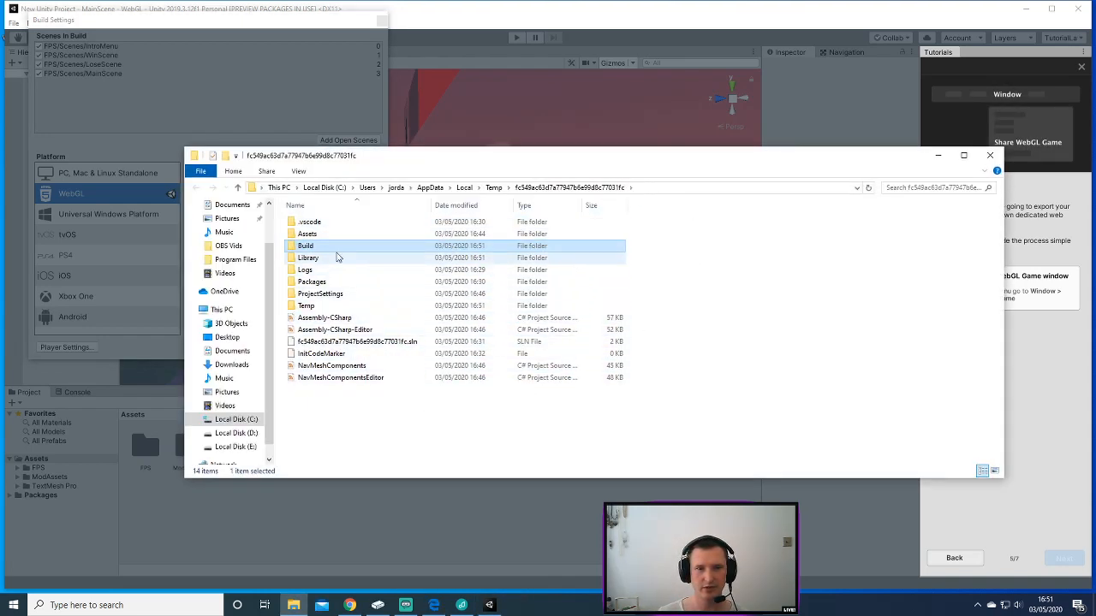
{"action": "double_click", "coordinate": [329, 246]}
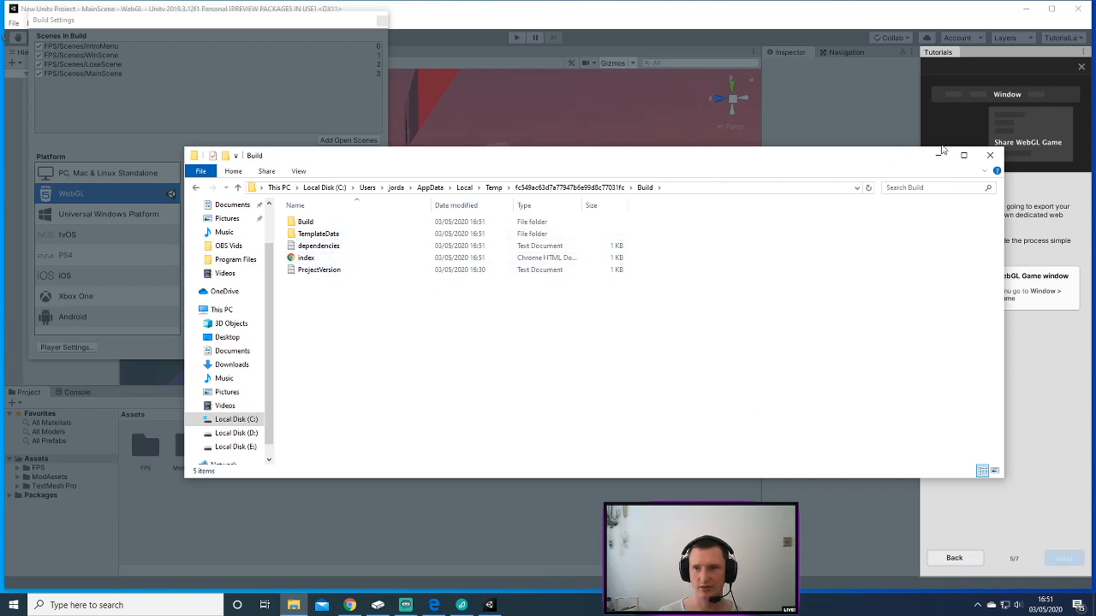
{"action": "left_click", "coordinate": [990, 155]}
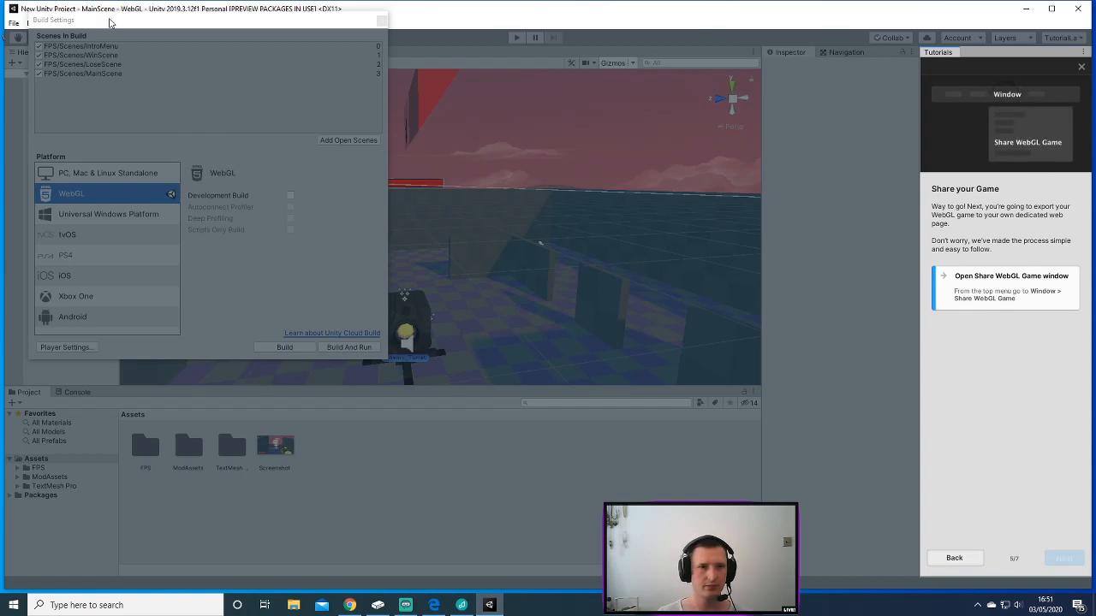
Close the Build Settings and open the Share WebGL Game window.
{"action": "left_click_drag", "start_coordinate": [110, 19], "coordinate": [238, 79]}
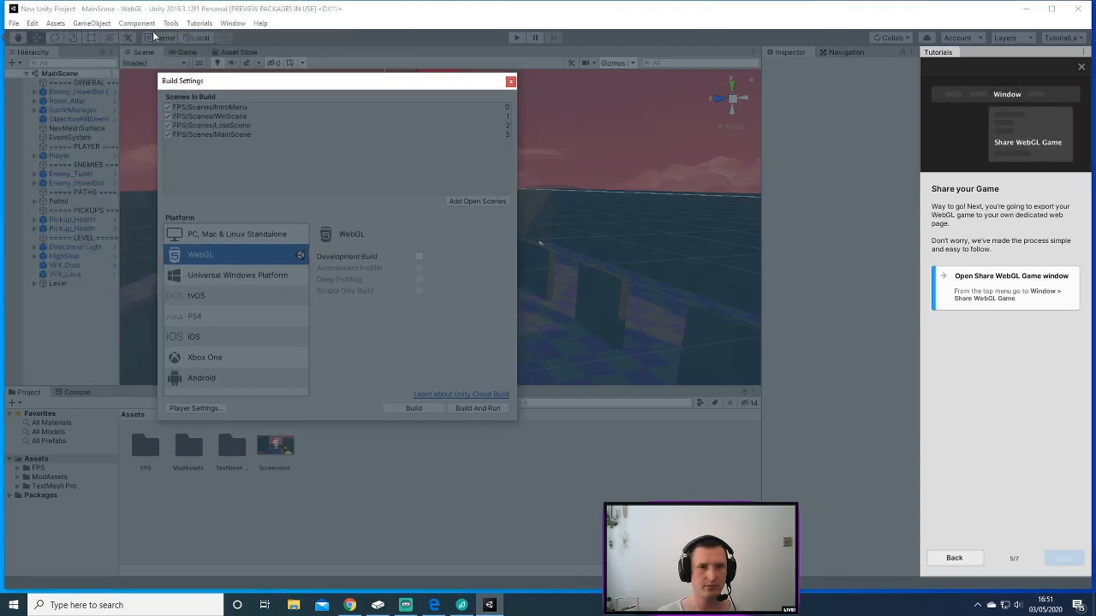
{"action": "left_click", "coordinate": [511, 82]}
{"action": "left_click", "coordinate": [232, 23]}
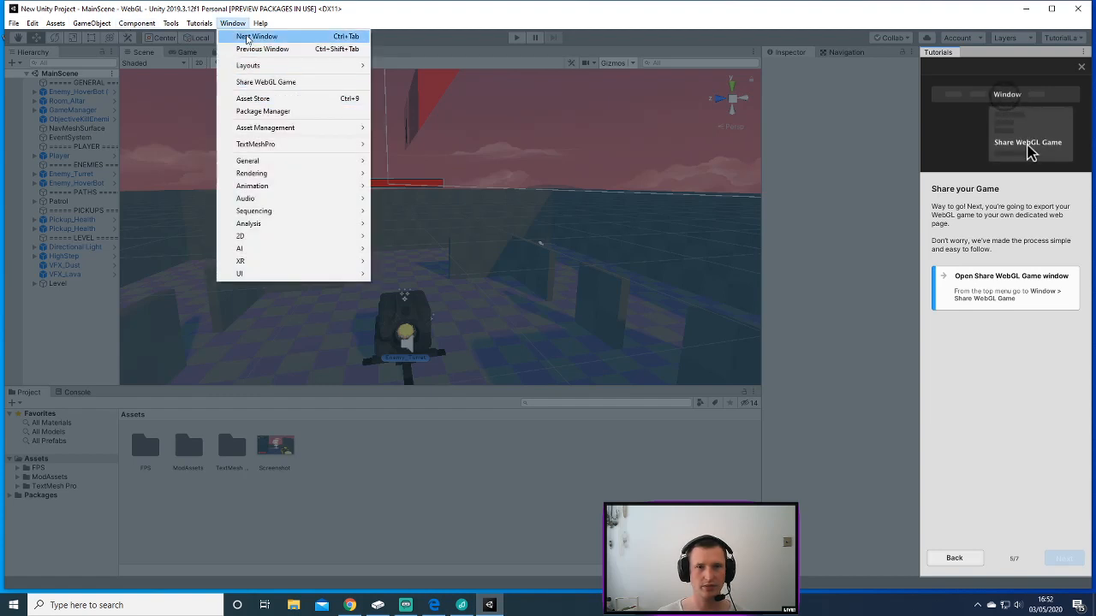
{"action": "mouse_move", "coordinate": [302, 255]}
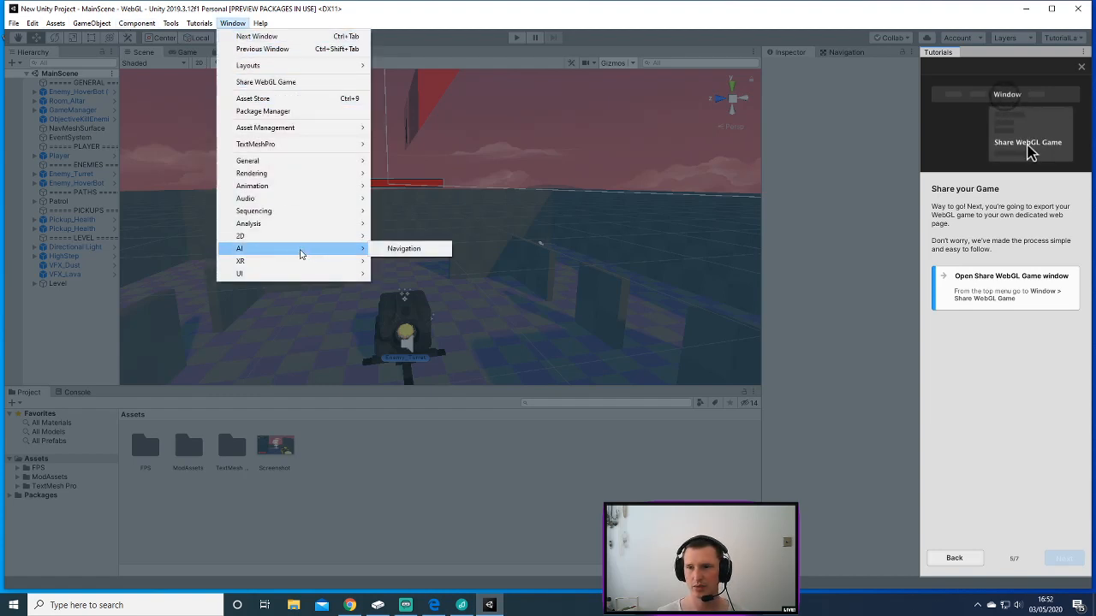
{"action": "left_click", "coordinate": [291, 82]}
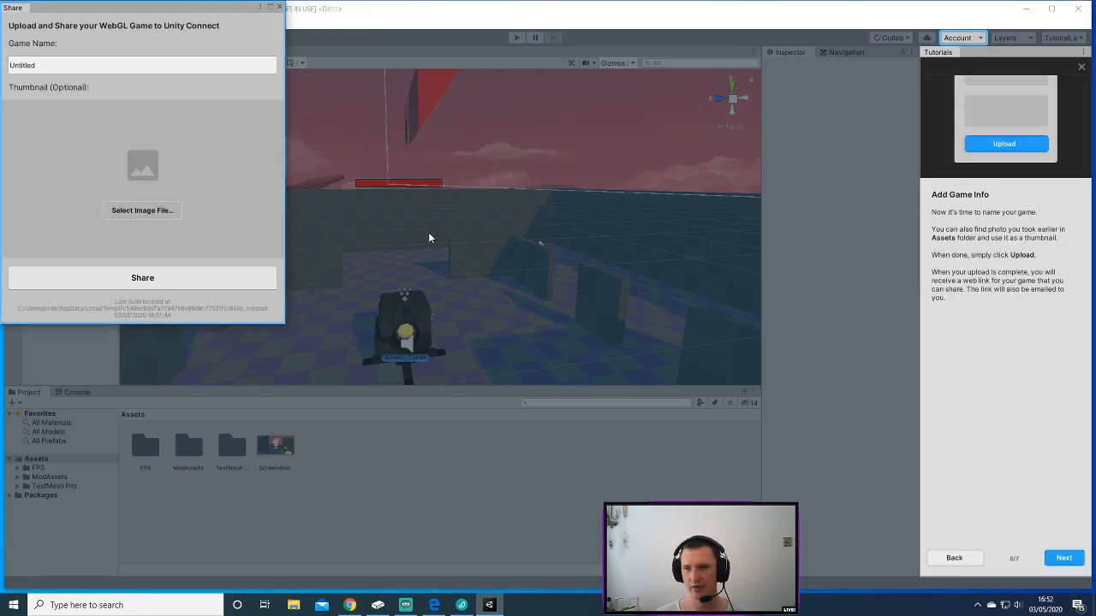
Name the game FPS Microgame in the Share window.
{"action": "left_click", "coordinate": [164, 65]}
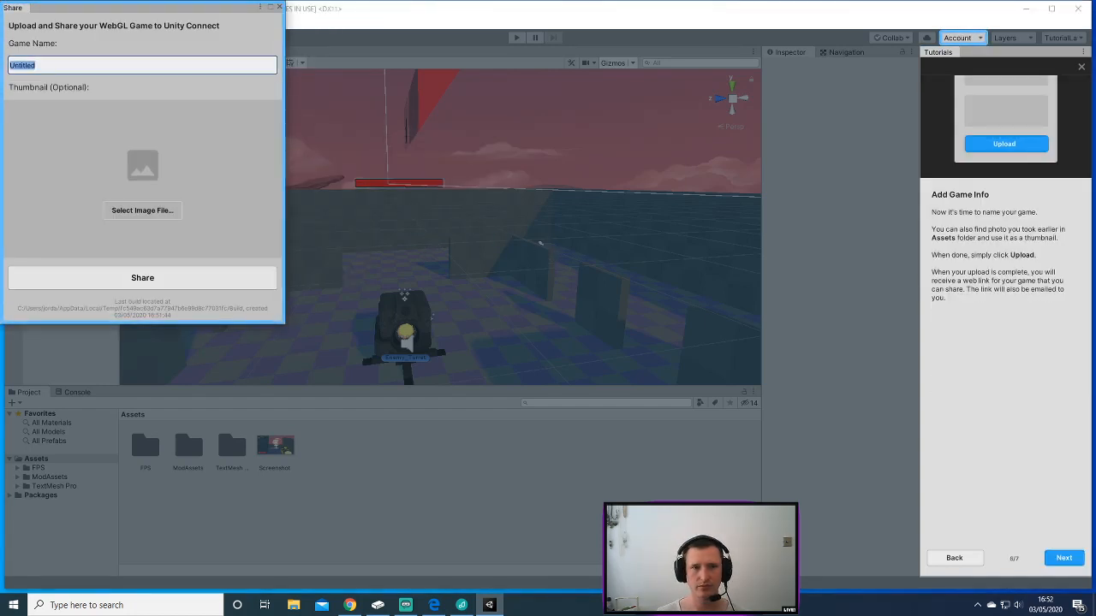
{"action": "type", "text": "FPS"}
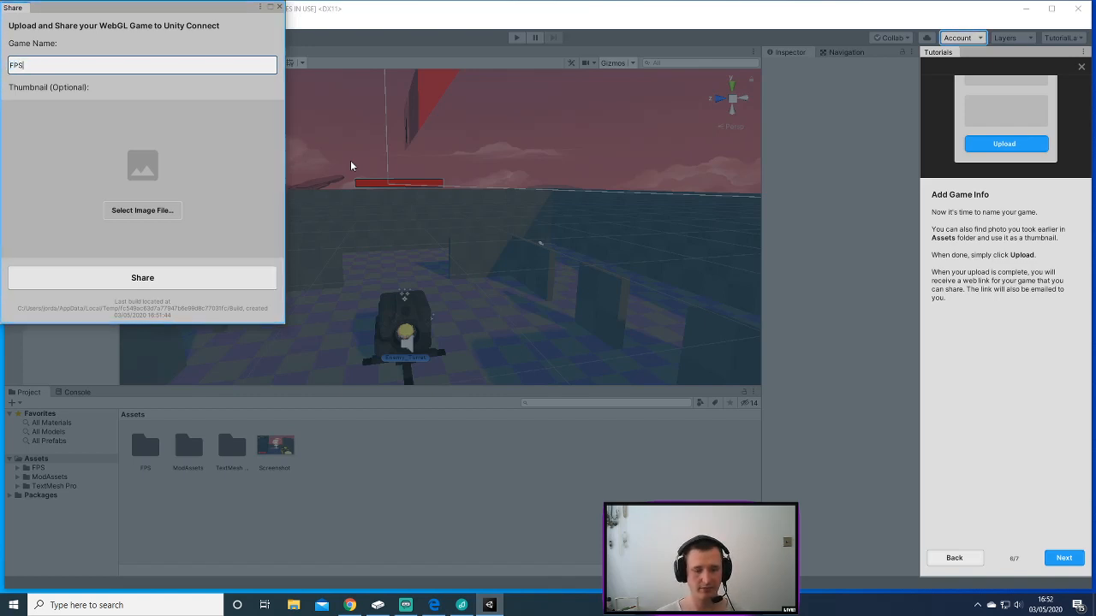
{"action": "type", "text": " Microgame"}
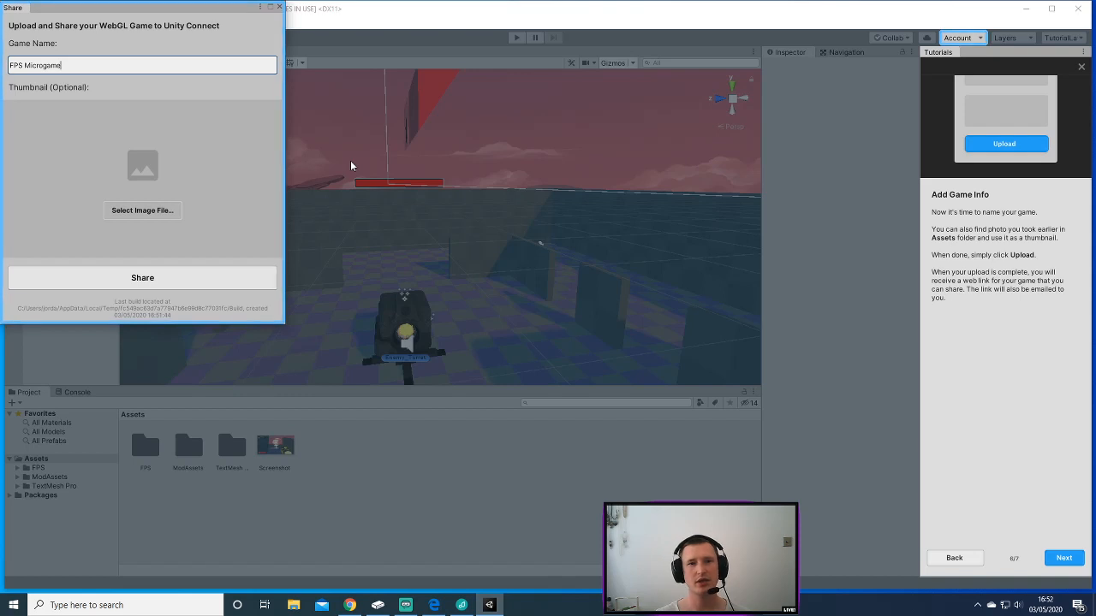
Open and cancel the thumbnail image chooser, and open a File Explorer window off to the side for locating the screenshot.
{"action": "left_click", "coordinate": [159, 210]}
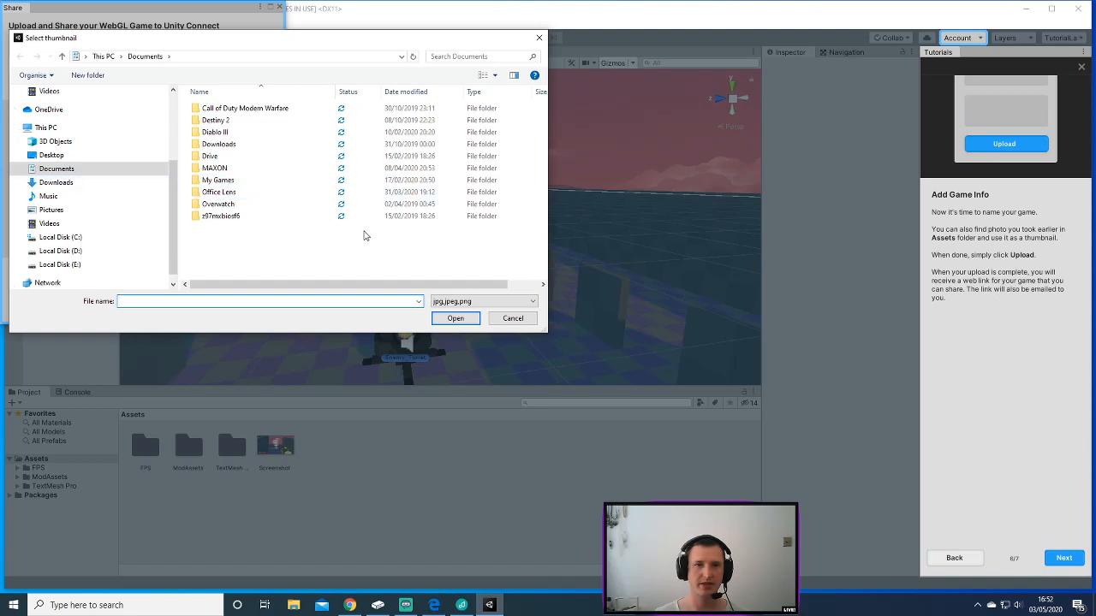
{"action": "left_click", "coordinate": [538, 38]}
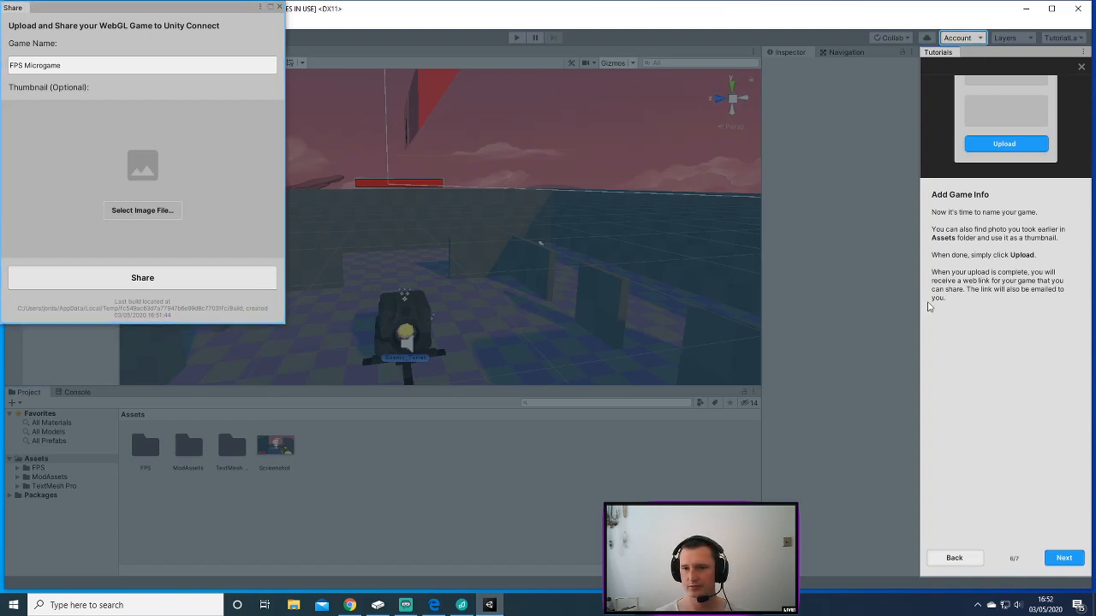
{"action": "left_click", "coordinate": [293, 605]}
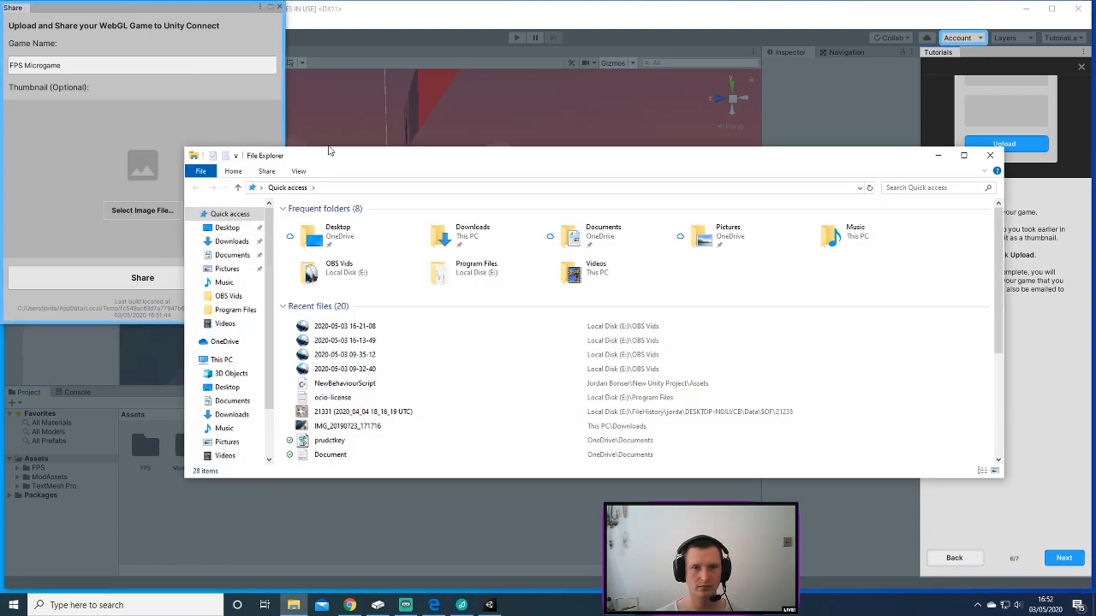
{"action": "left_click_drag", "start_coordinate": [329, 150], "coordinate": [0, 125]}
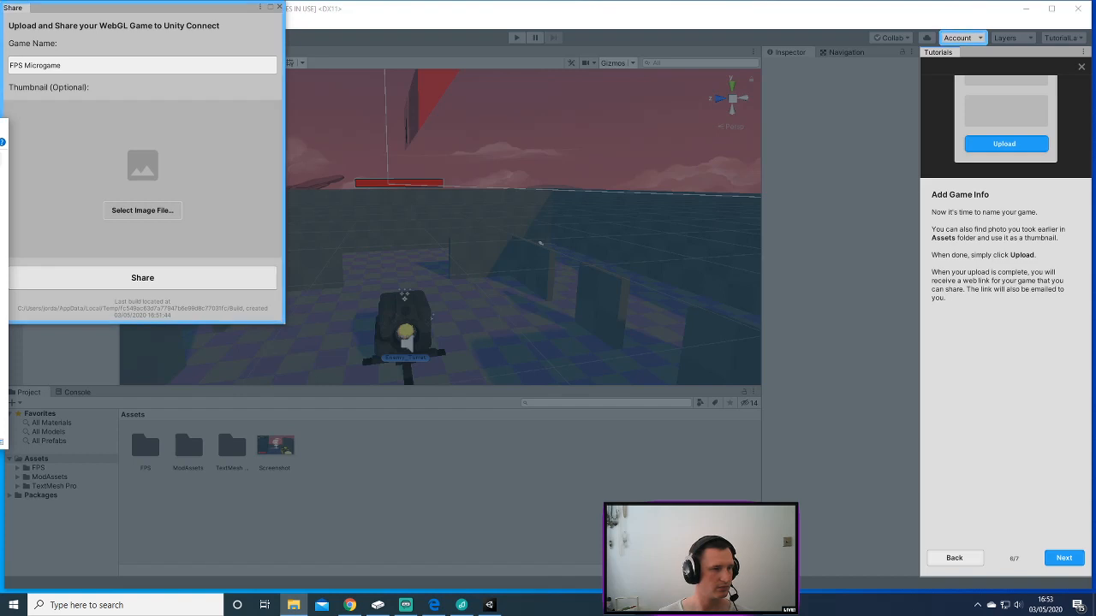
Open the scene's save dialog, check the parent locations of the project's Assets folder, and close the dialog without saving.
{"action": "left_click_drag", "start_coordinate": [144, 11], "coordinate": [204, 32]}
{"action": "left_click", "coordinate": [14, 23]}
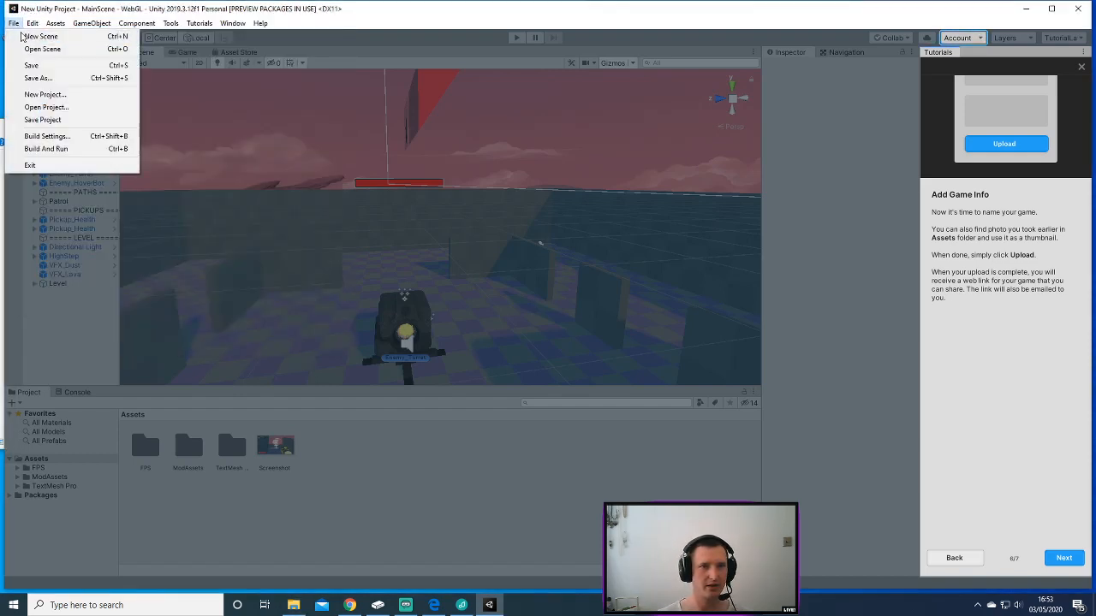
{"action": "left_click", "coordinate": [32, 65]}
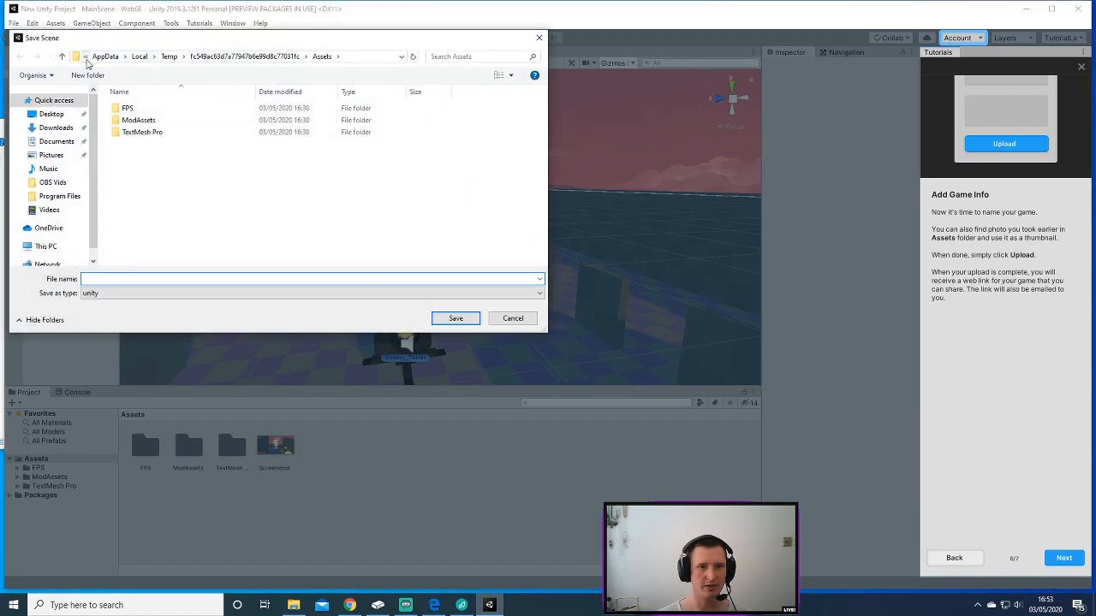
{"action": "left_click", "coordinate": [86, 57]}
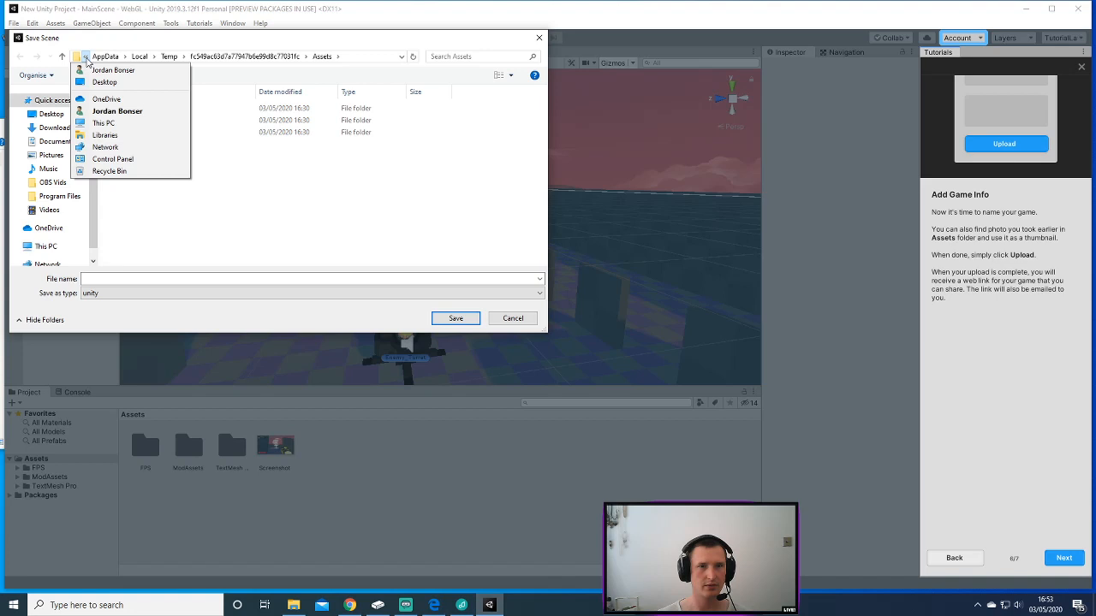
{"action": "left_click", "coordinate": [86, 57]}
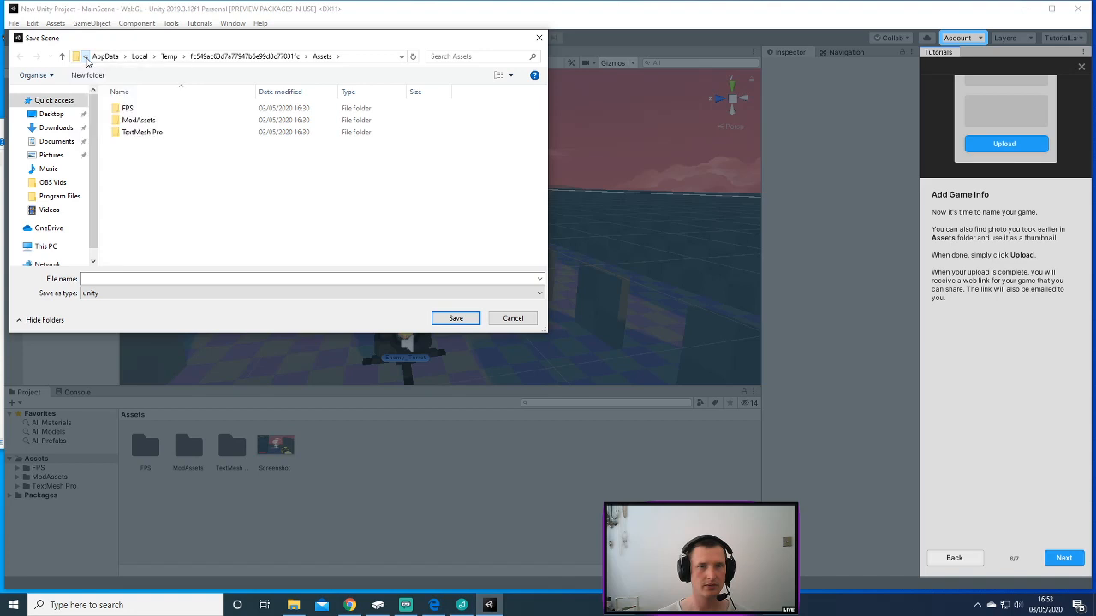
{"action": "left_click", "coordinate": [539, 38]}
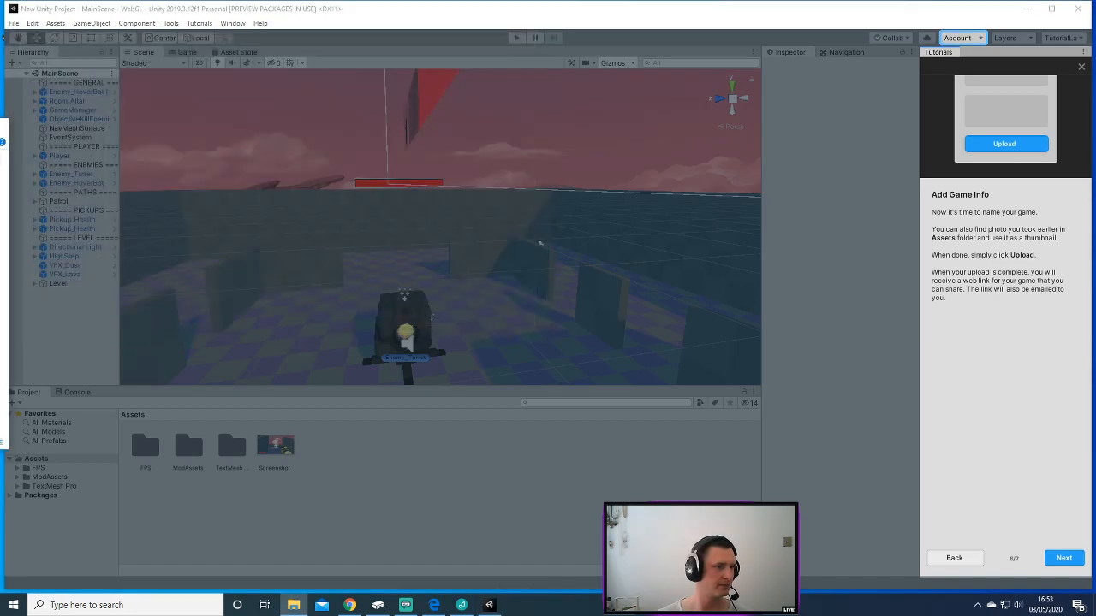
Reveal the full path of the project's Assets folder in the Save Scene dialog, and close it without saving.
{"action": "left_click", "coordinate": [14, 24]}
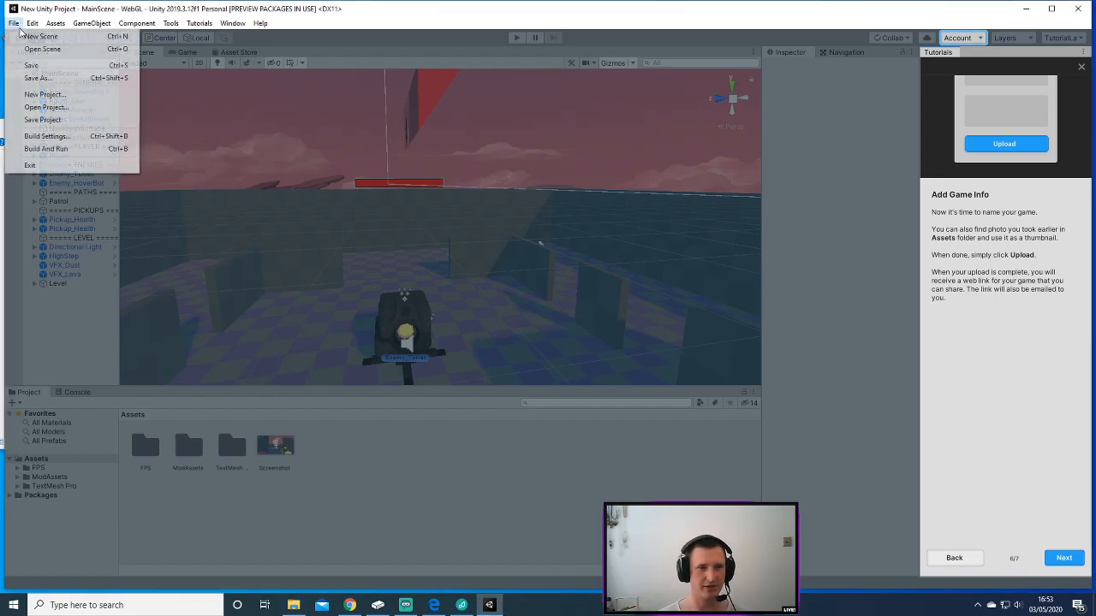
{"action": "left_click", "coordinate": [77, 78]}
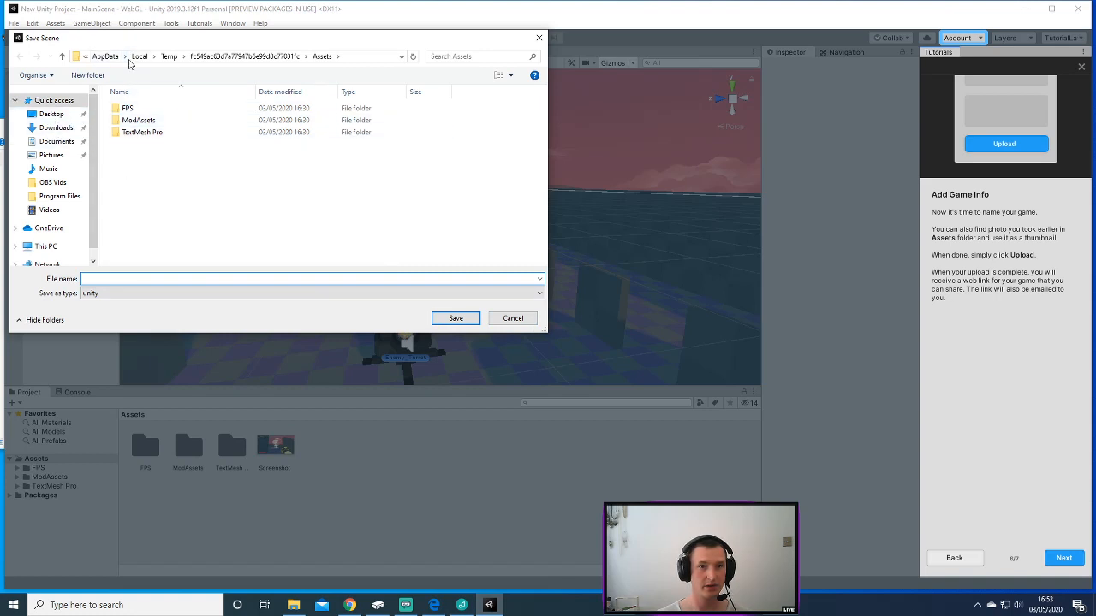
{"action": "left_click", "coordinate": [368, 57]}
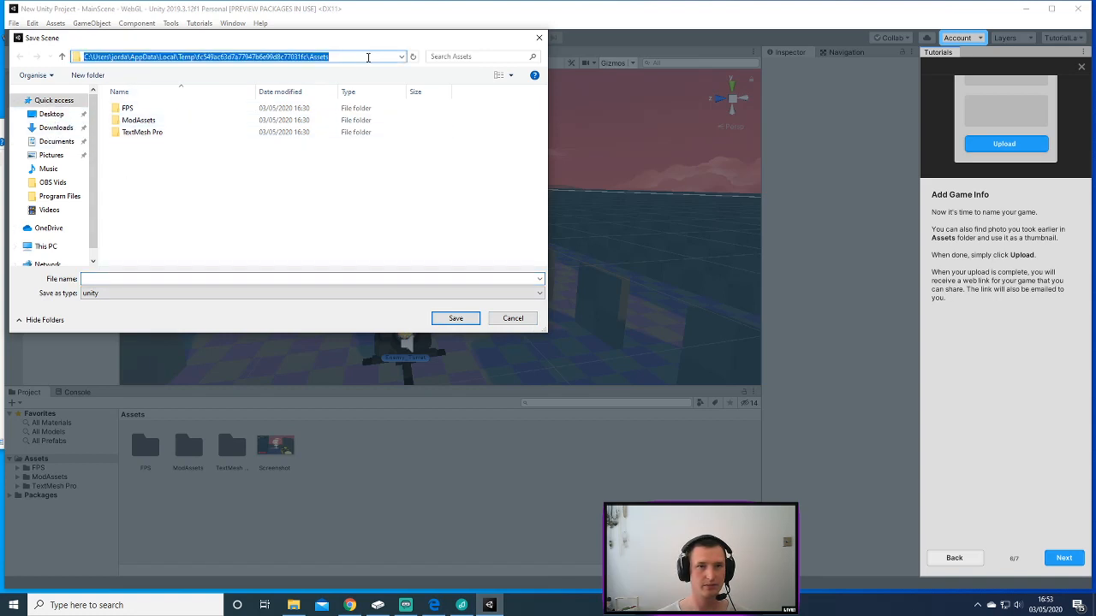
{"action": "left_click", "coordinate": [539, 37]}
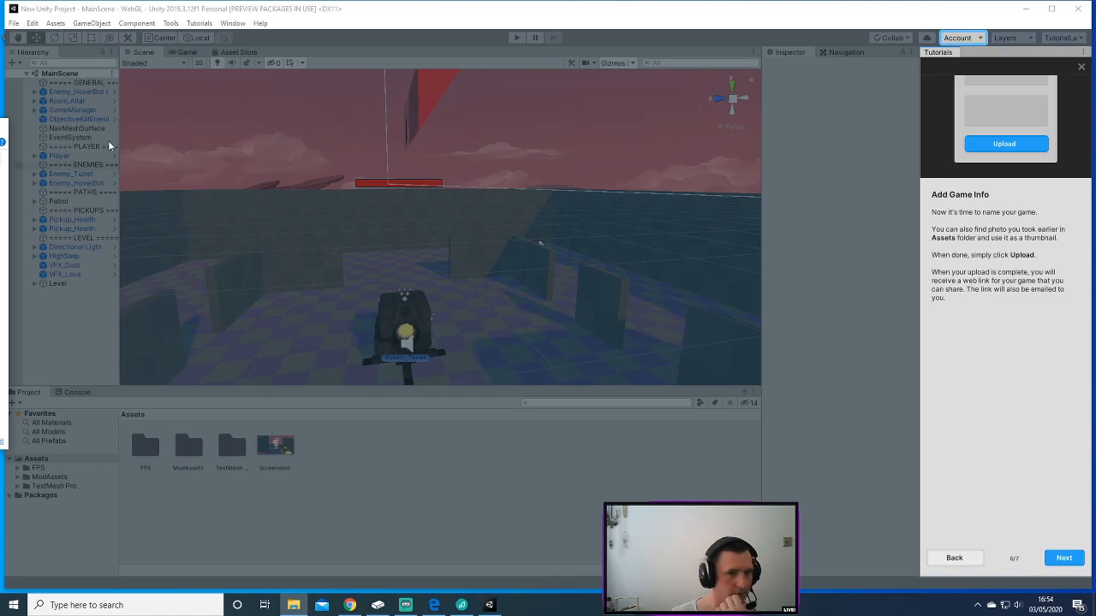
Reopen the Save Scene dialog to read the complete Assets folder path again, and cancel without saving.
{"action": "left_click", "coordinate": [13, 24]}
{"action": "left_click", "coordinate": [68, 78]}
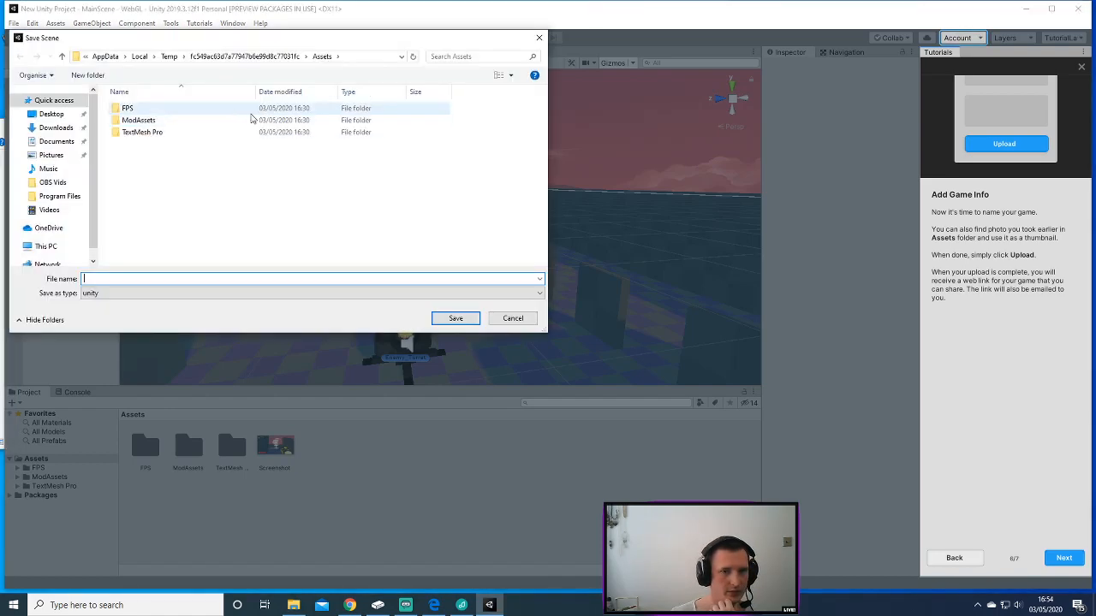
{"action": "left_click", "coordinate": [99, 59]}
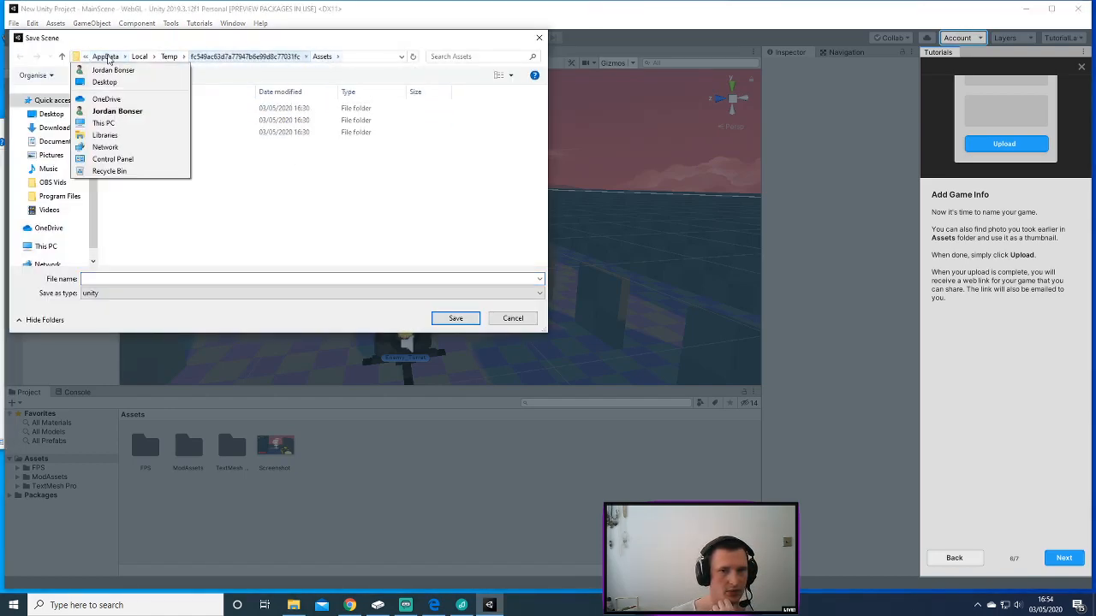
{"action": "left_click", "coordinate": [360, 60]}
{"action": "left_click", "coordinate": [361, 58]}
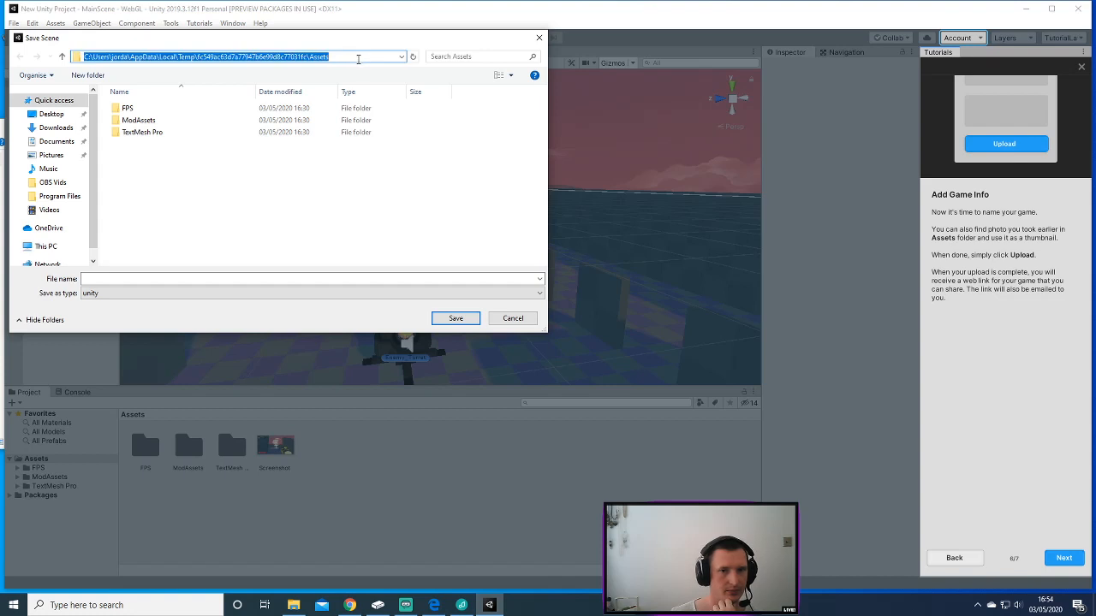
{"action": "left_click", "coordinate": [539, 38]}
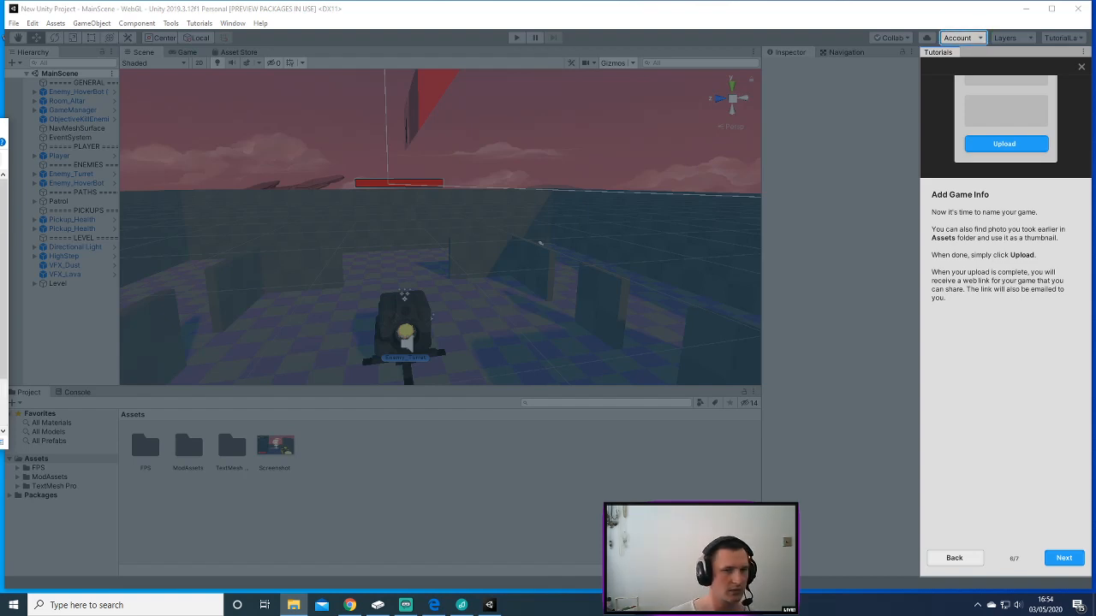
Recheck the Assets folder's parent locations and full path in the Save Scene dialog, and dismiss it.
{"action": "left_click", "coordinate": [14, 23]}
{"action": "left_click", "coordinate": [55, 79]}
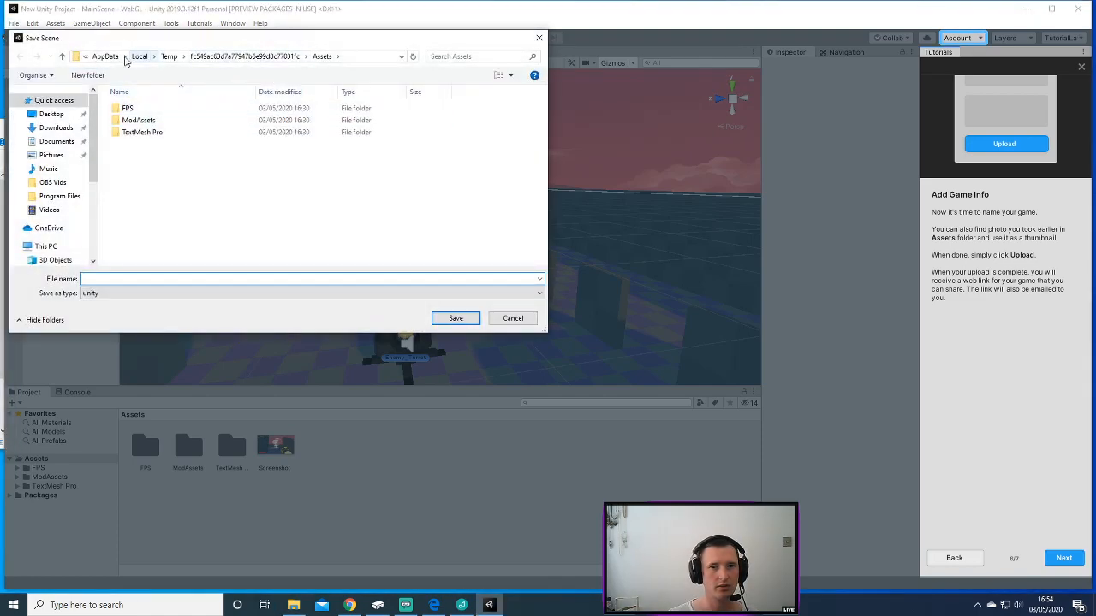
{"action": "left_click", "coordinate": [85, 56]}
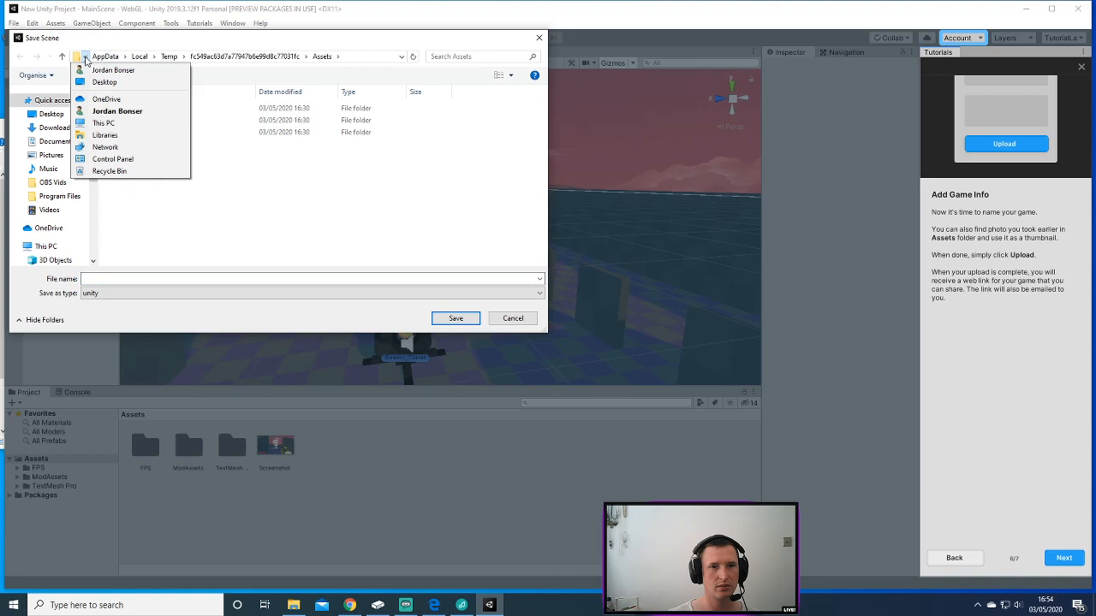
{"action": "left_click", "coordinate": [360, 58]}
{"action": "double_click", "coordinate": [360, 57]}
{"action": "left_click", "coordinate": [359, 57]}
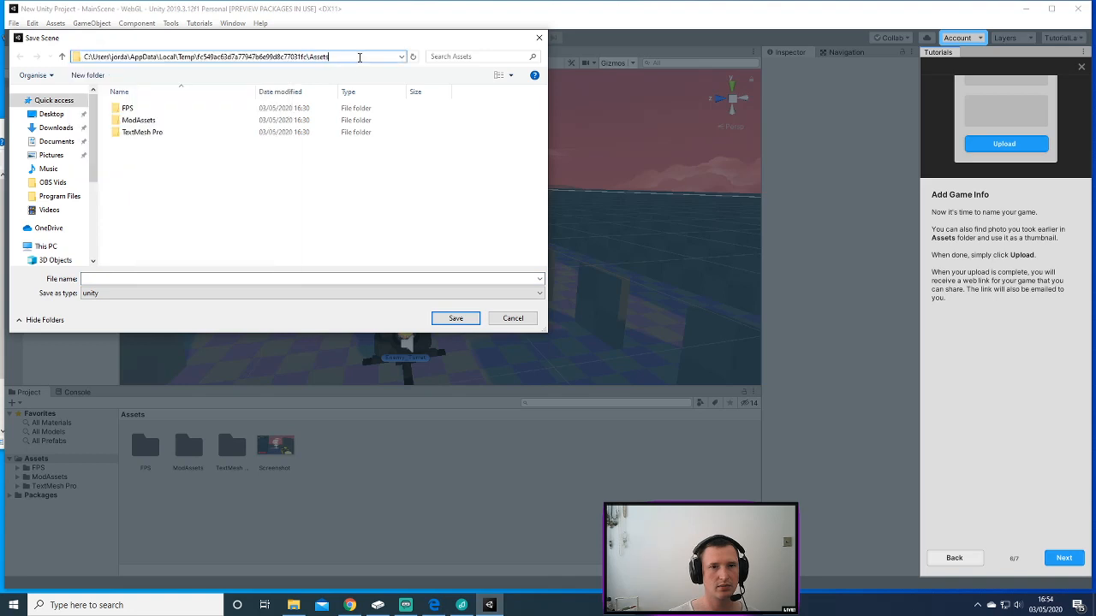
{"action": "left_click", "coordinate": [538, 38]}
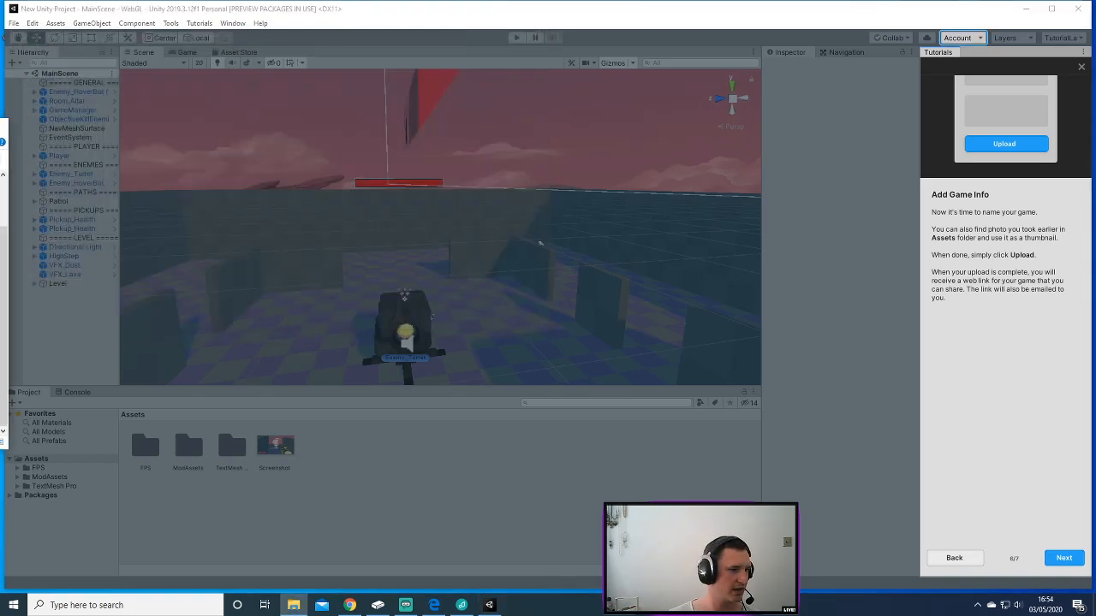
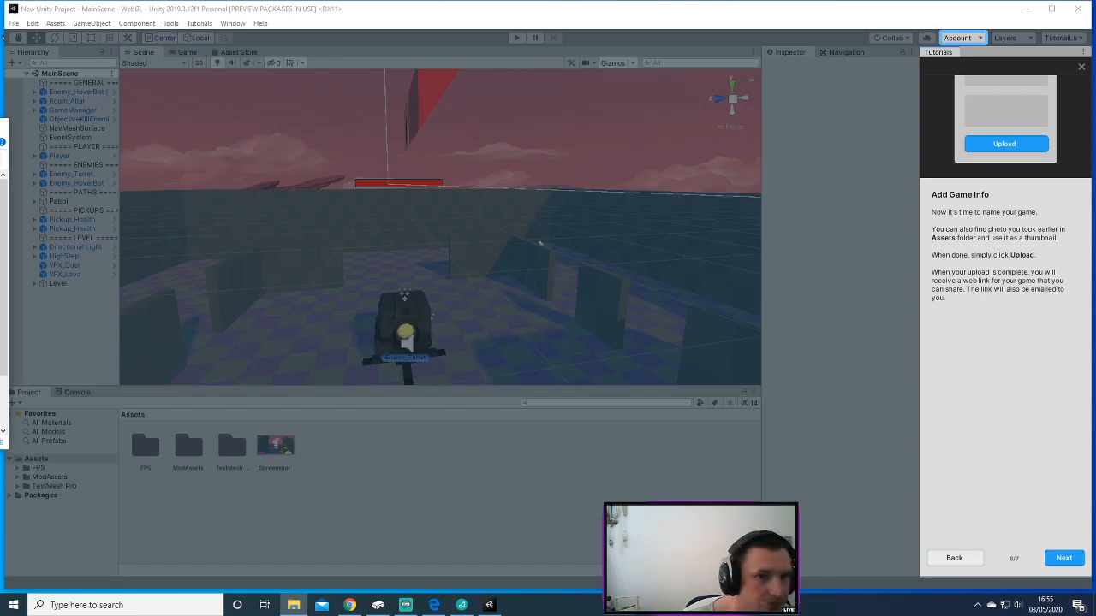
Create a folder named Unity Projects inside Documents from the Save Scene dialog.
{"action": "left_click", "coordinate": [14, 23]}
{"action": "left_click", "coordinate": [39, 78]}
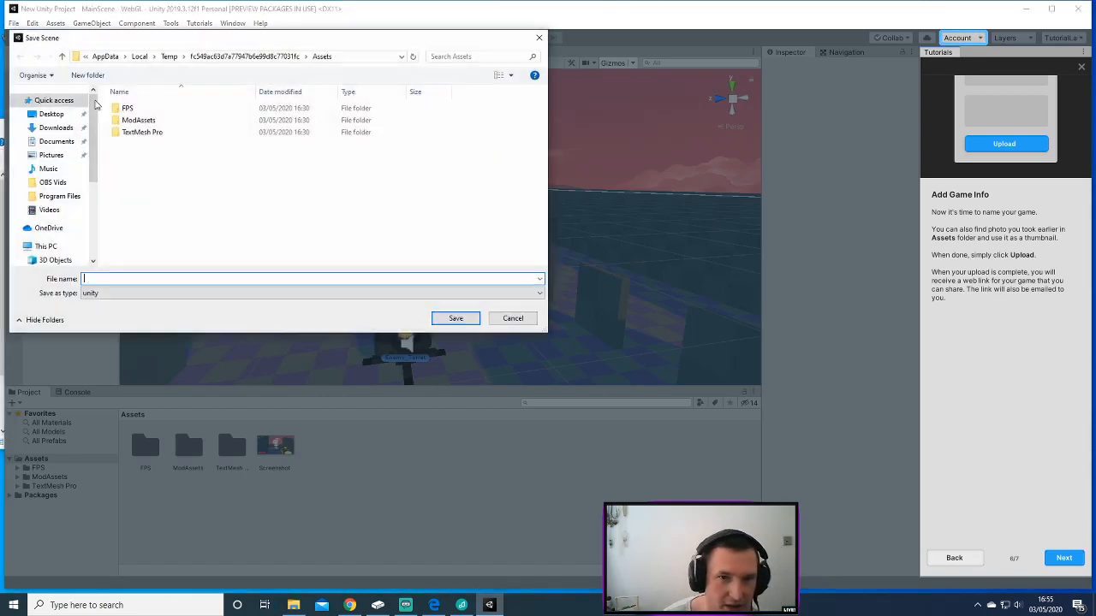
{"action": "left_click", "coordinate": [55, 141]}
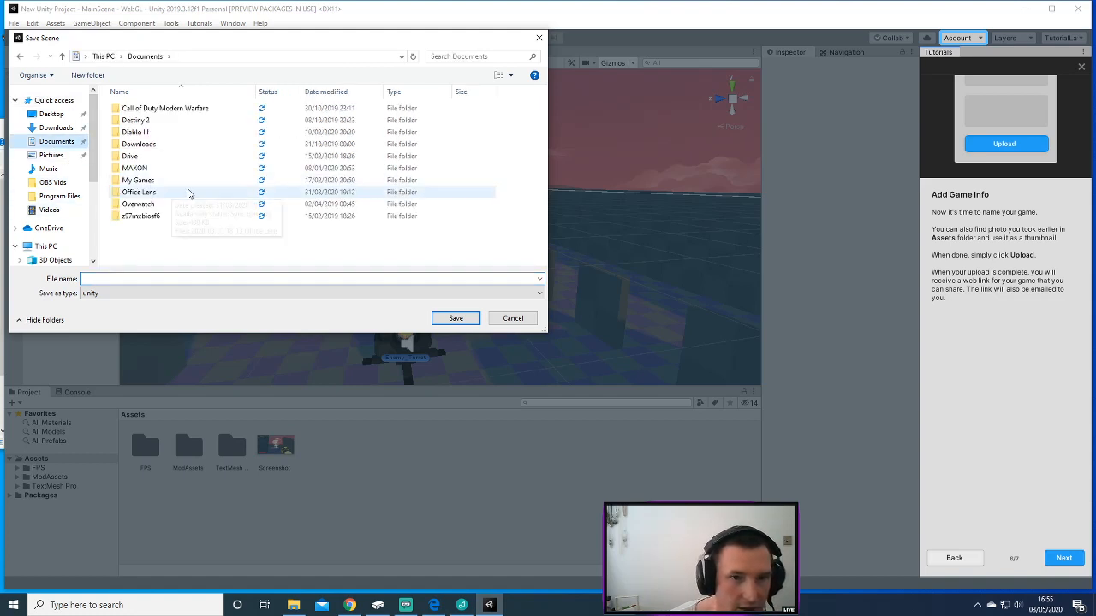
{"action": "right_click", "coordinate": [147, 239]}
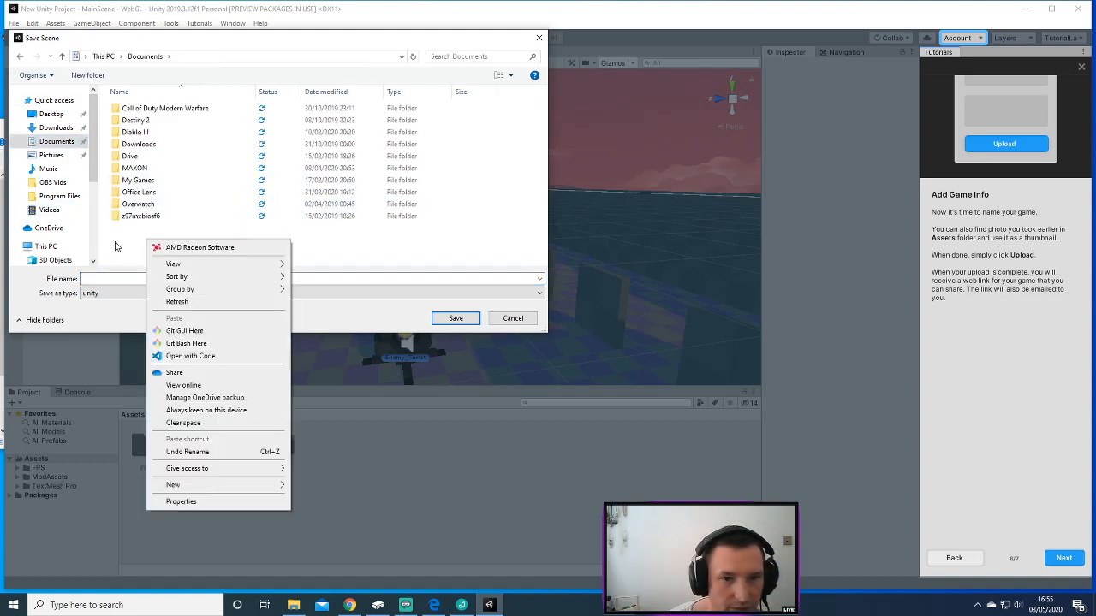
{"action": "mouse_move", "coordinate": [238, 485]}
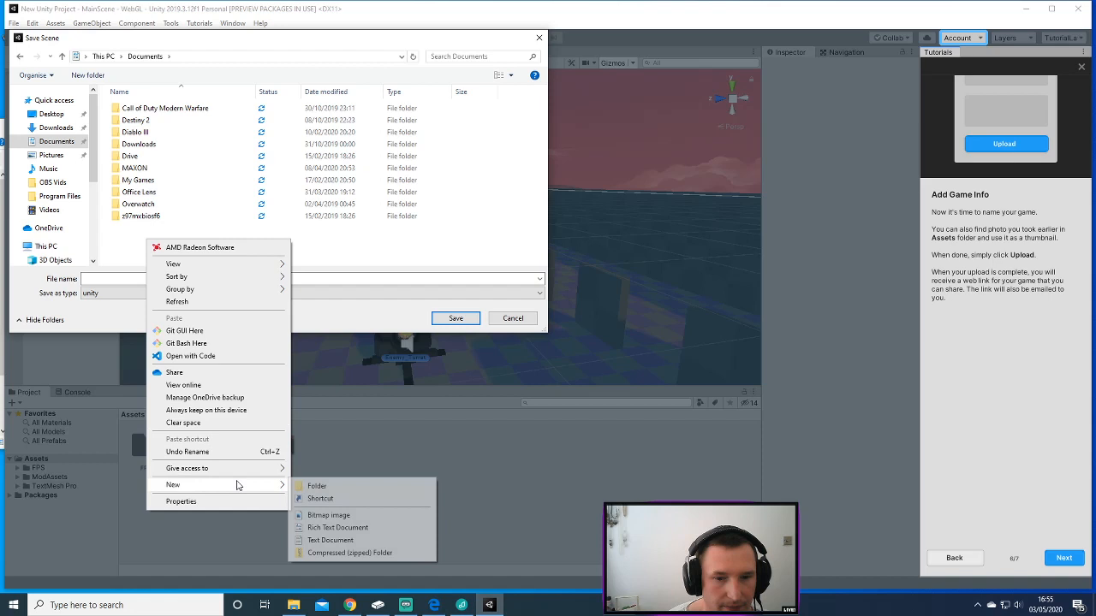
{"action": "left_click", "coordinate": [317, 485]}
{"action": "type", "text": "Unity Pro"}
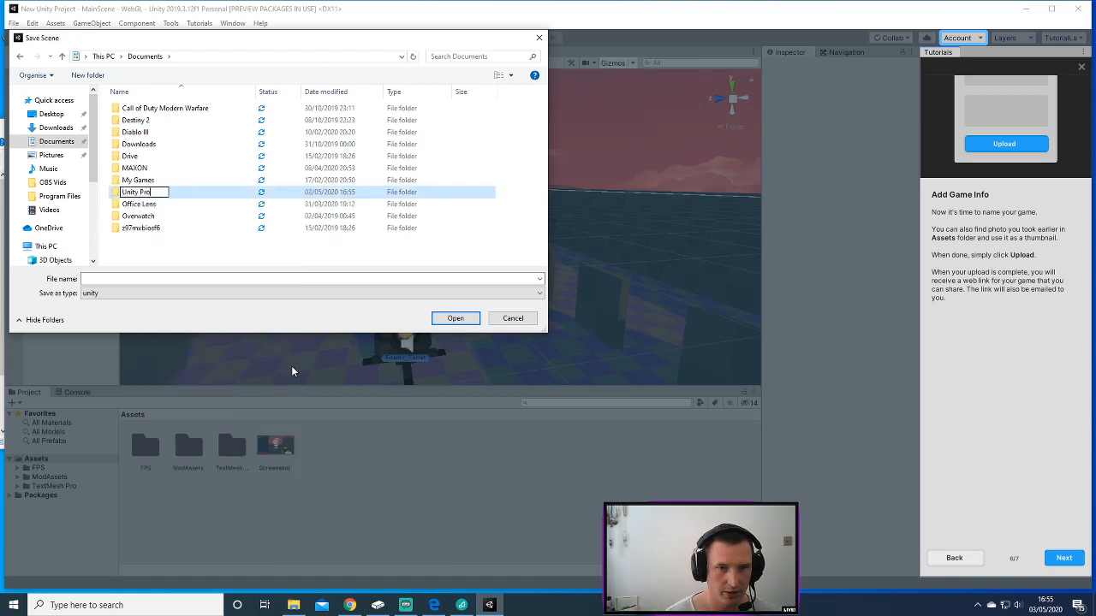
{"action": "type", "text": "jects"}
{"action": "key", "text": "Return"}
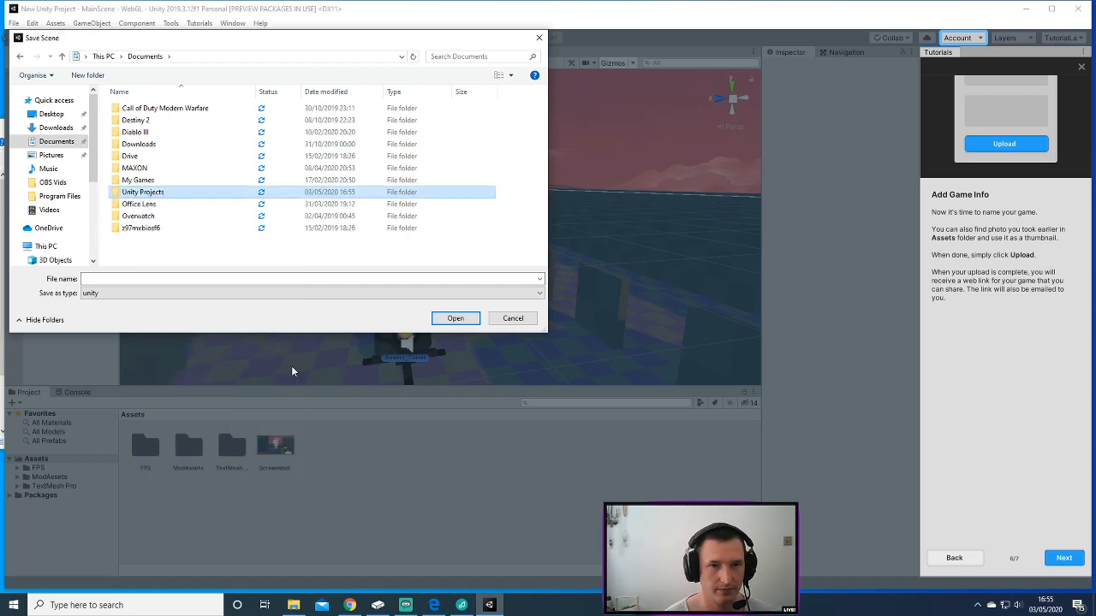
Try to save the scene as FPS Microgame in the Unity Projects folder.
{"action": "double_click", "coordinate": [144, 217]}
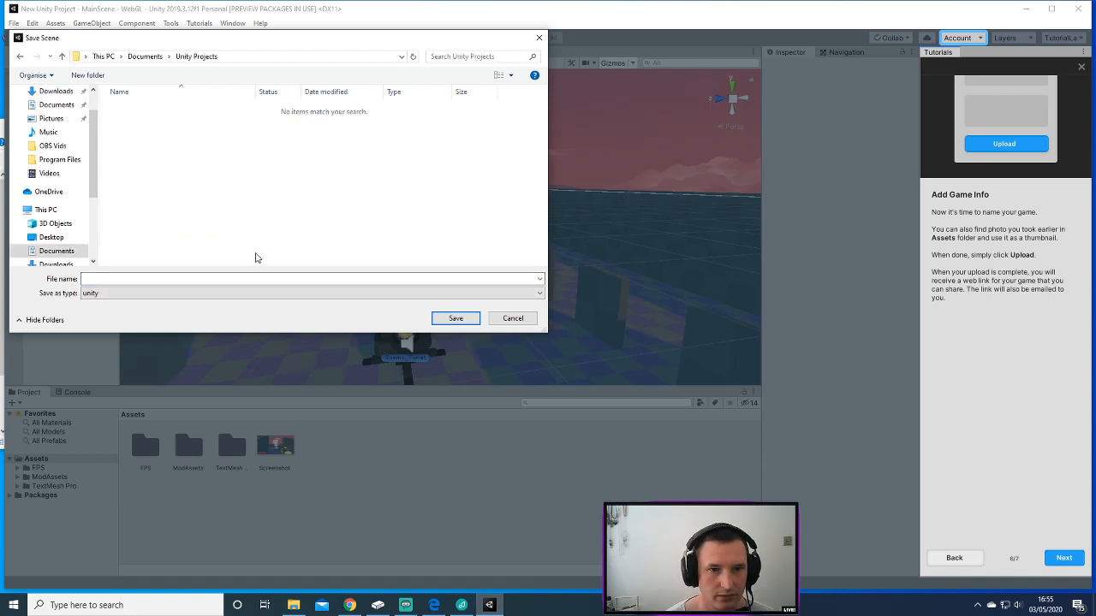
{"action": "left_click", "coordinate": [129, 278]}
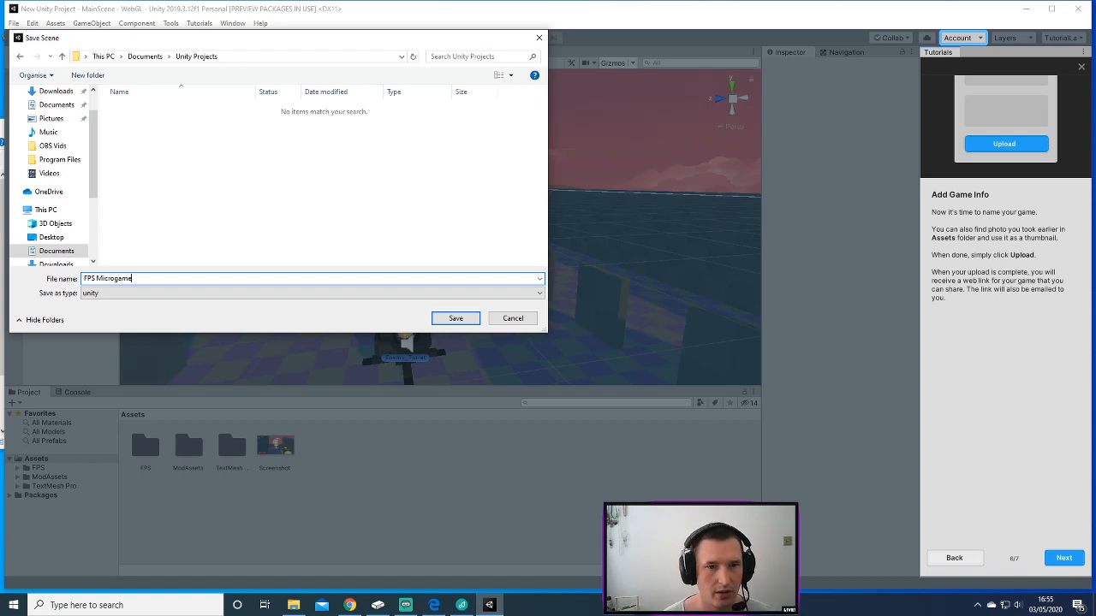
{"action": "left_click", "coordinate": [443, 322]}
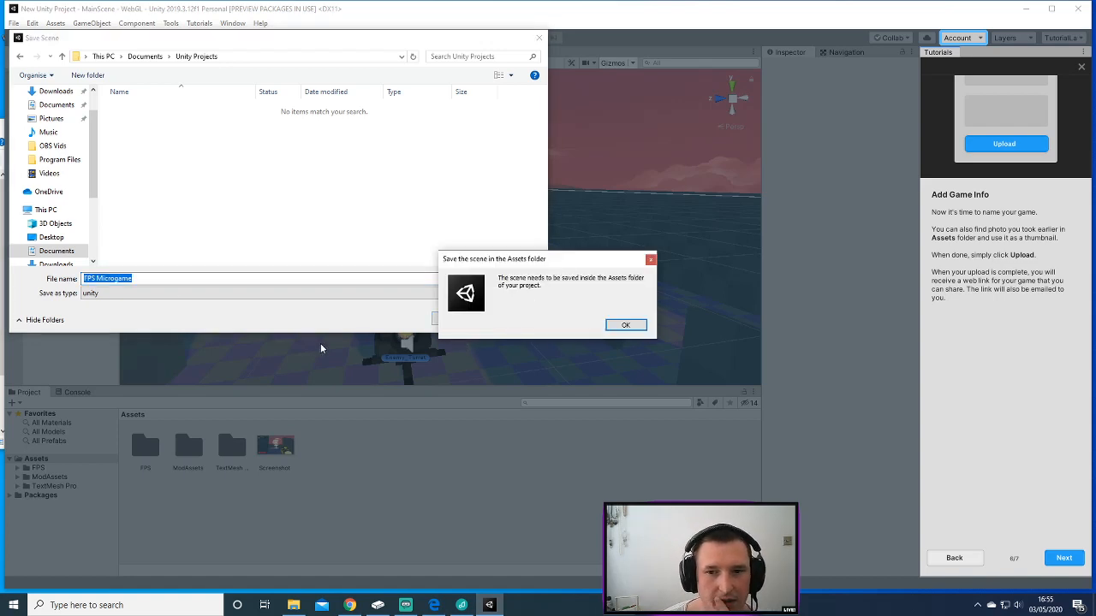
{"action": "left_click", "coordinate": [626, 326]}
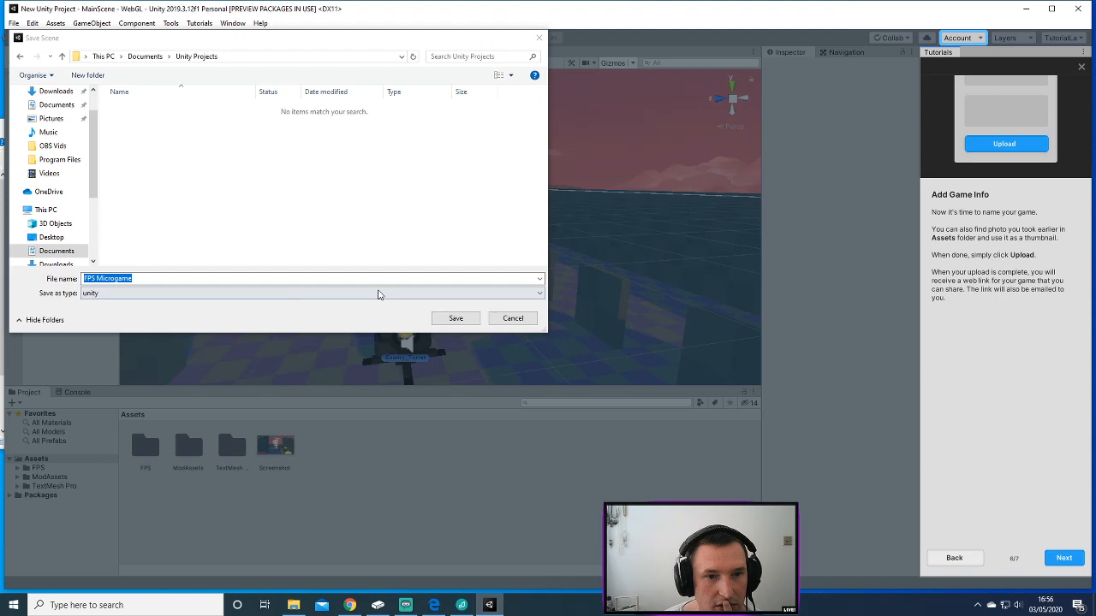
{"action": "left_click", "coordinate": [512, 320]}
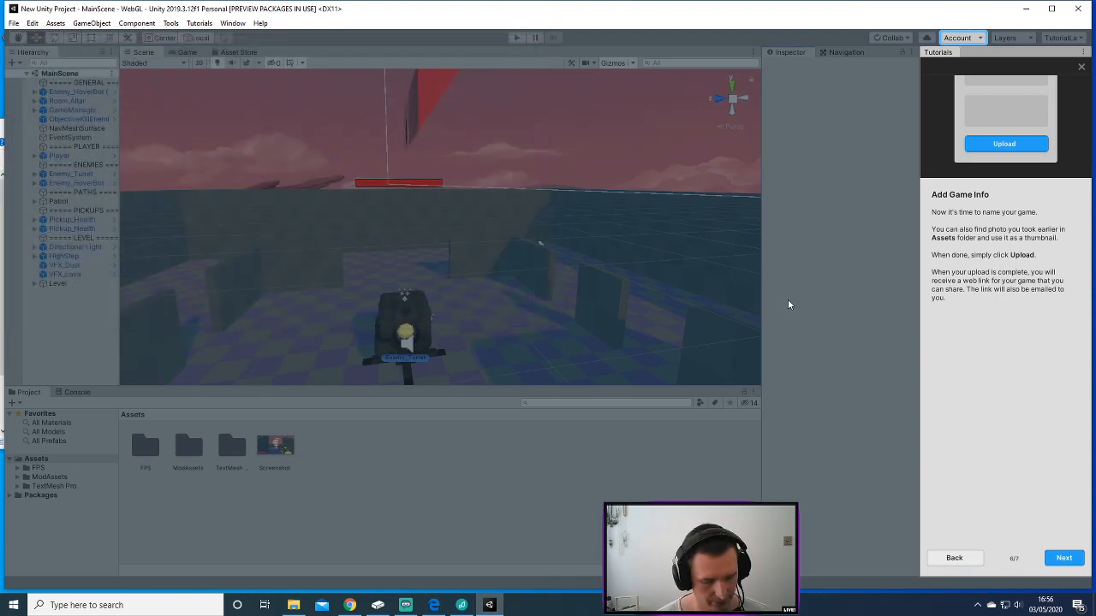
Save the current Unity project.
{"action": "left_click", "coordinate": [13, 24]}
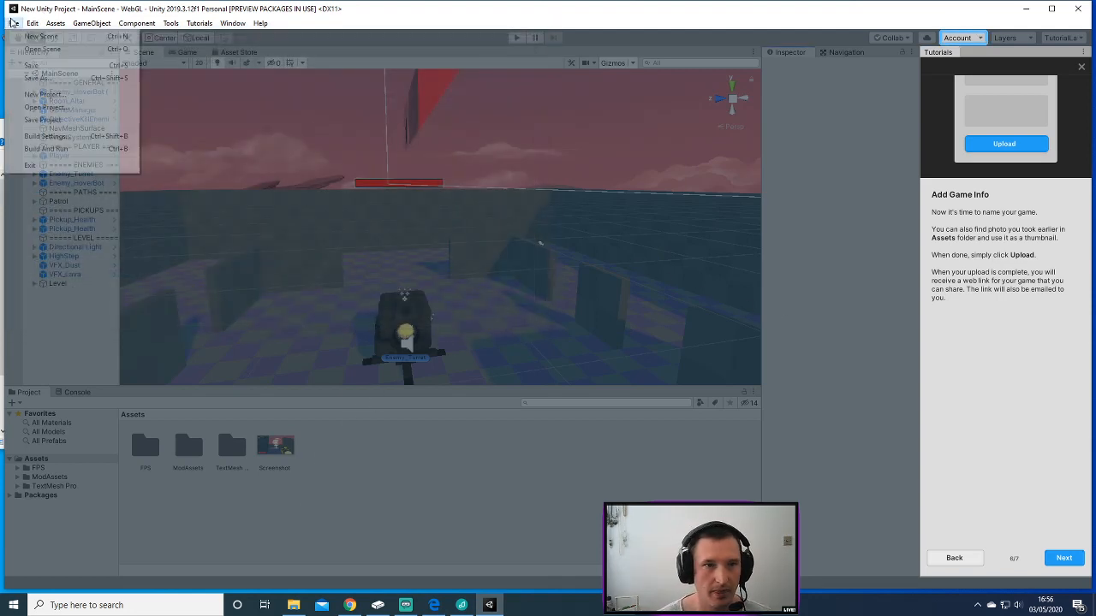
{"action": "left_click", "coordinate": [54, 121]}
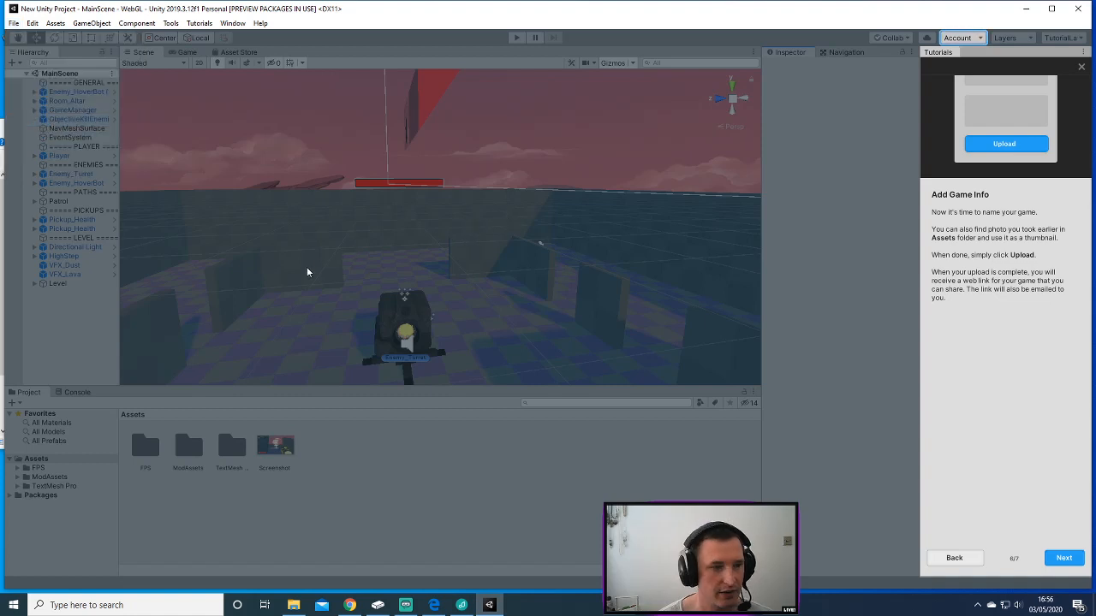
Try again to save the scene as FPS Microgame in the Unity Projects folder inside Documents.
{"action": "left_click", "coordinate": [13, 23]}
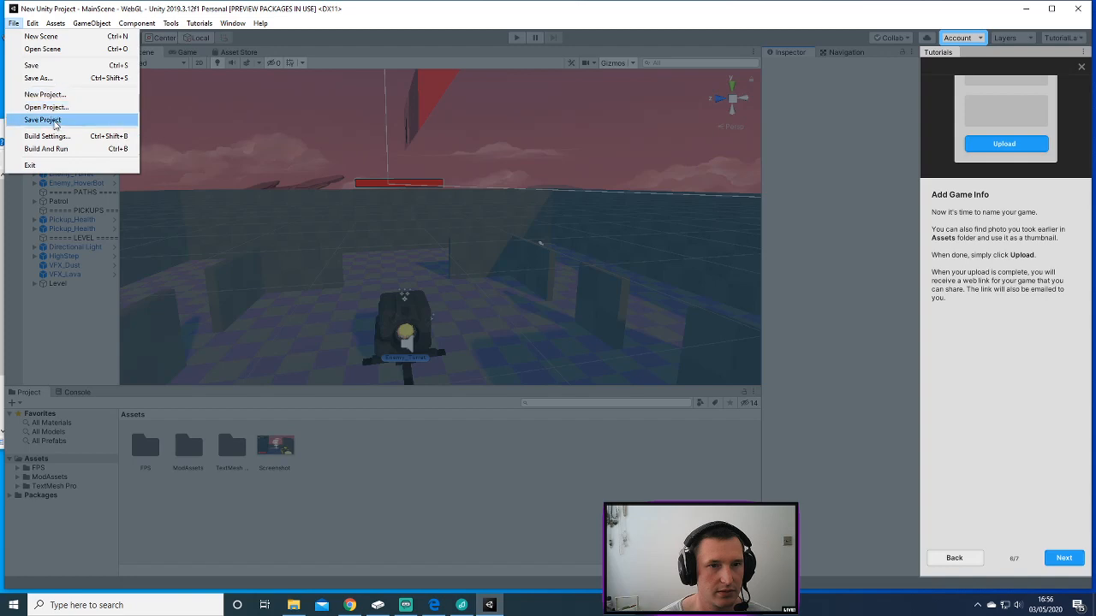
{"action": "left_click", "coordinate": [49, 80]}
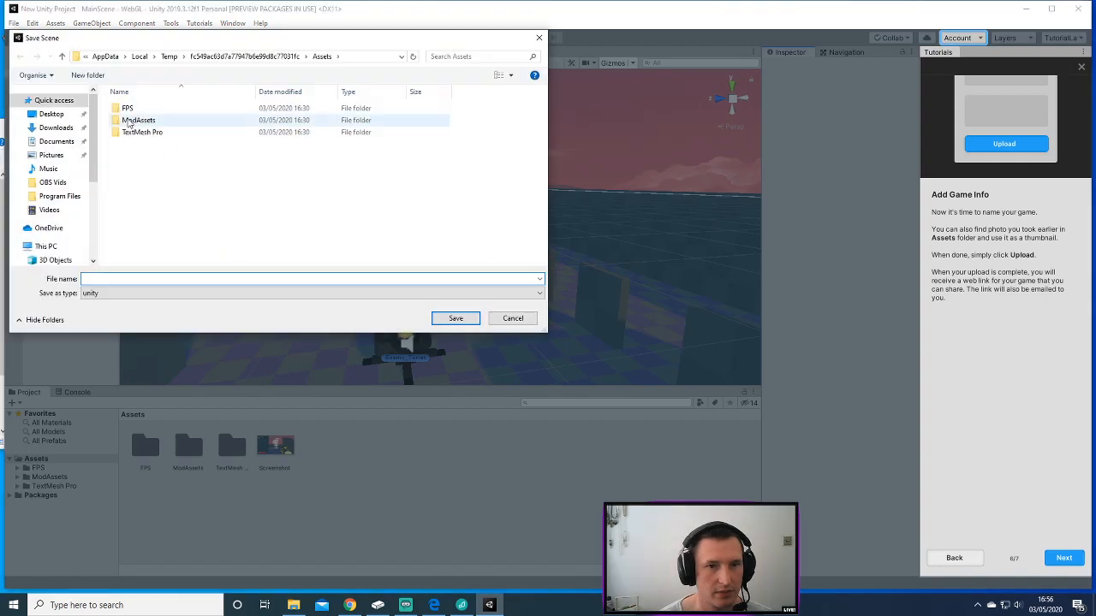
{"action": "left_click", "coordinate": [55, 143]}
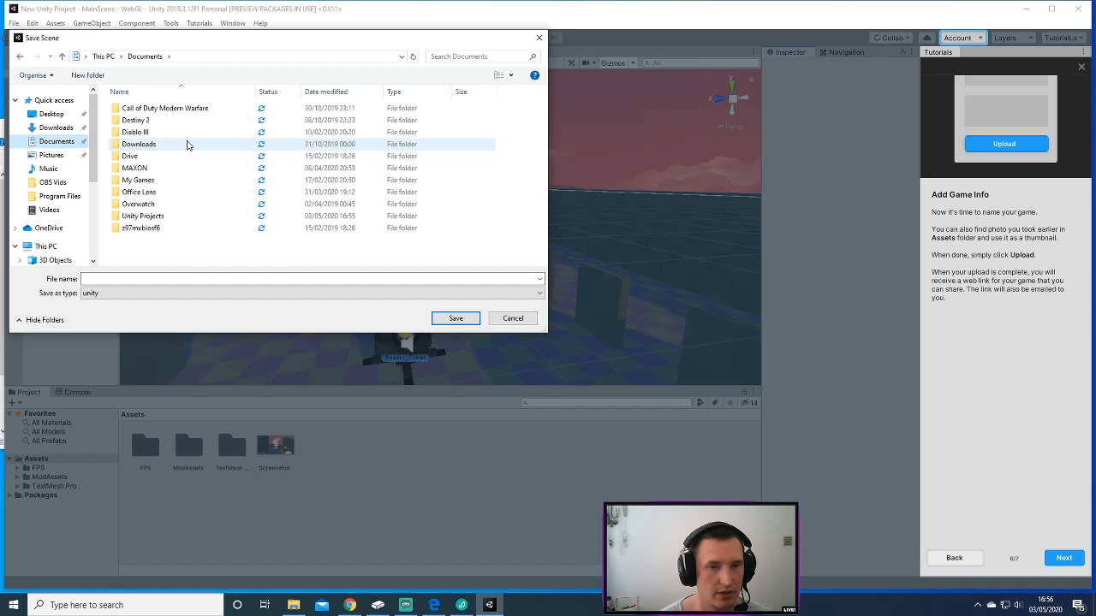
{"action": "double_click", "coordinate": [150, 216]}
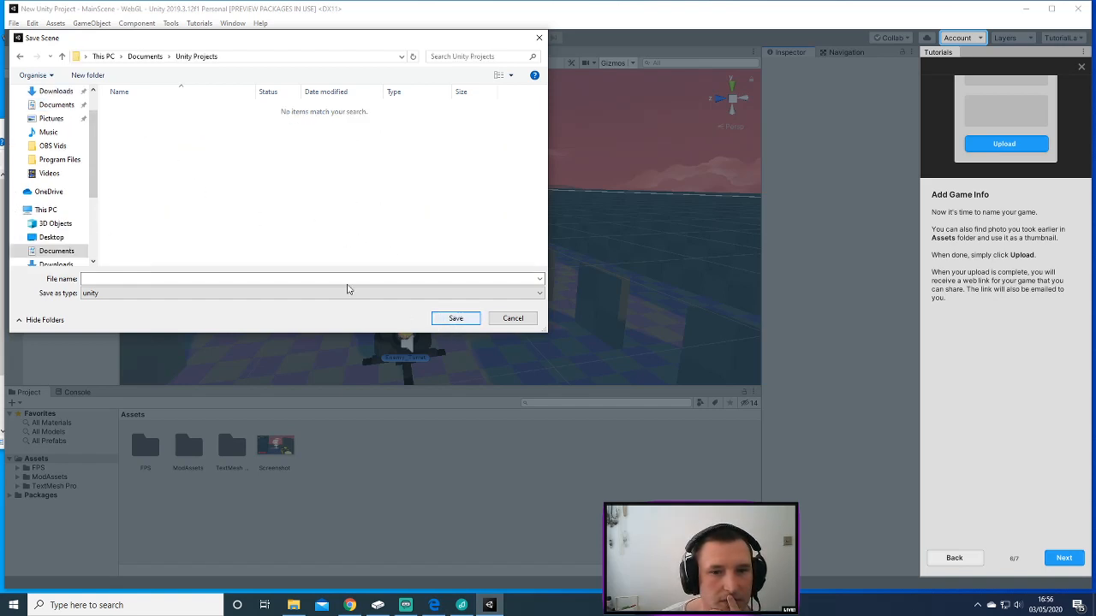
{"action": "left_click", "coordinate": [307, 278]}
{"action": "type", "text": "FPS Microgame"}
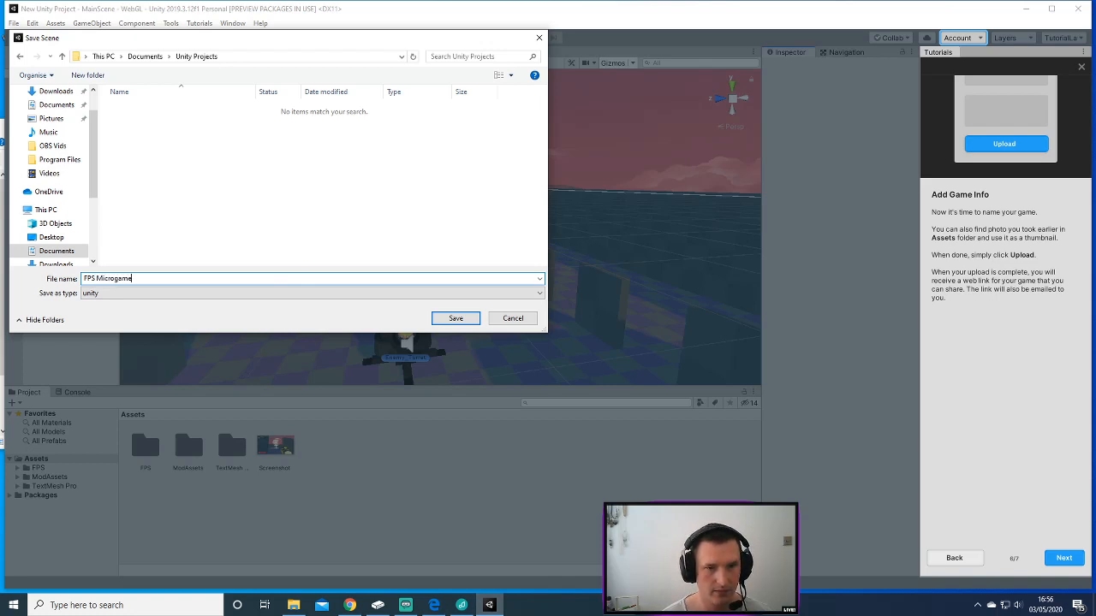
{"action": "left_click", "coordinate": [452, 319]}
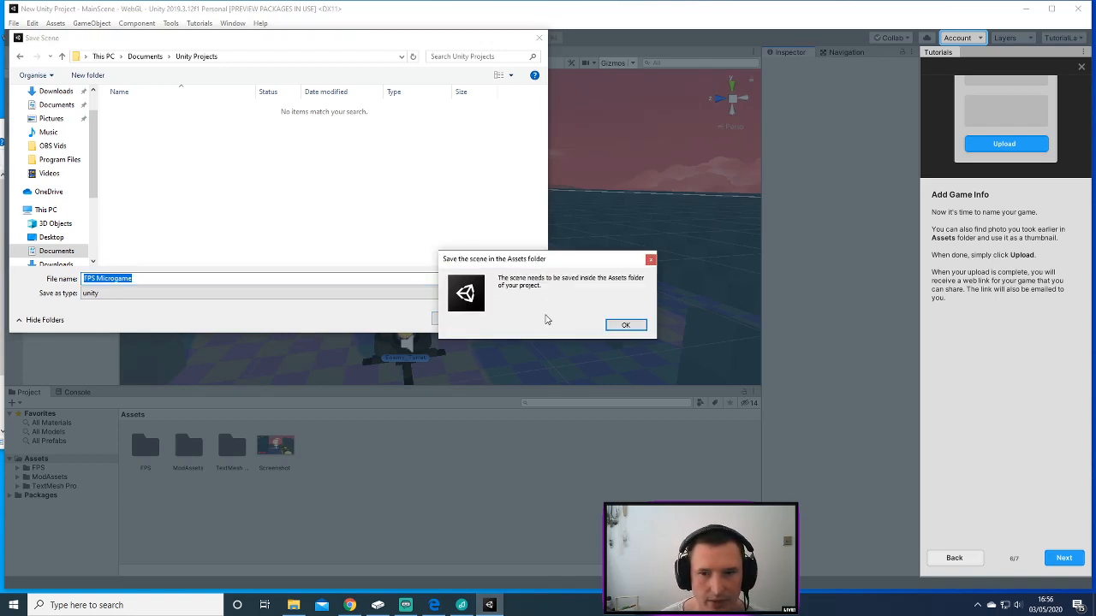
{"action": "left_click", "coordinate": [626, 326]}
{"action": "left_click", "coordinate": [538, 37]}
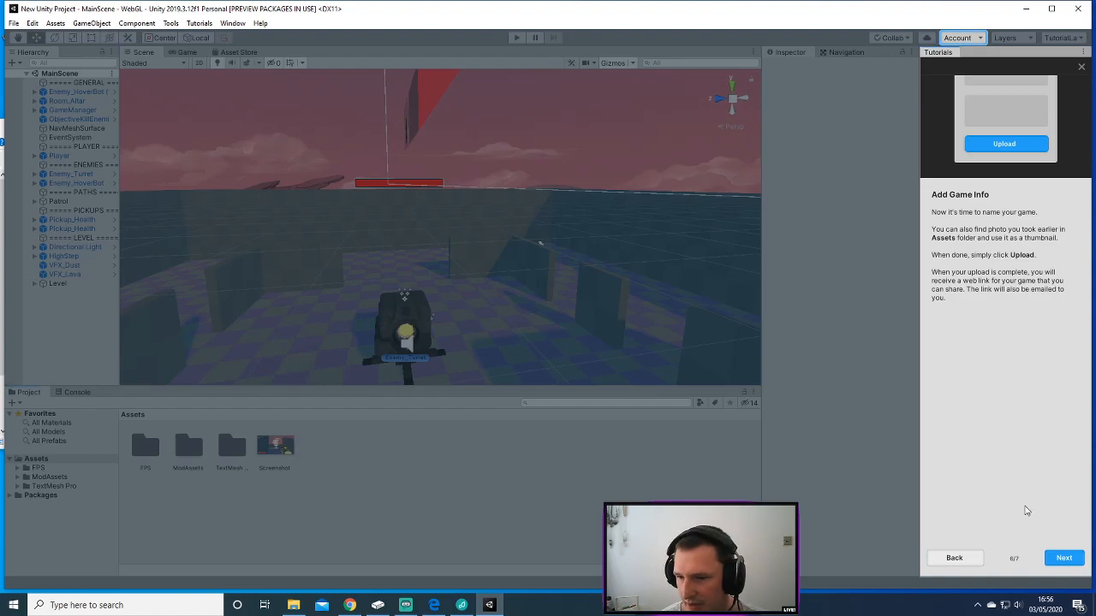
Finish the Build and Share tutorial and return to the list of FPS interactive tutorials.
{"action": "left_click", "coordinate": [1065, 558]}
{"action": "left_click", "coordinate": [1064, 558]}
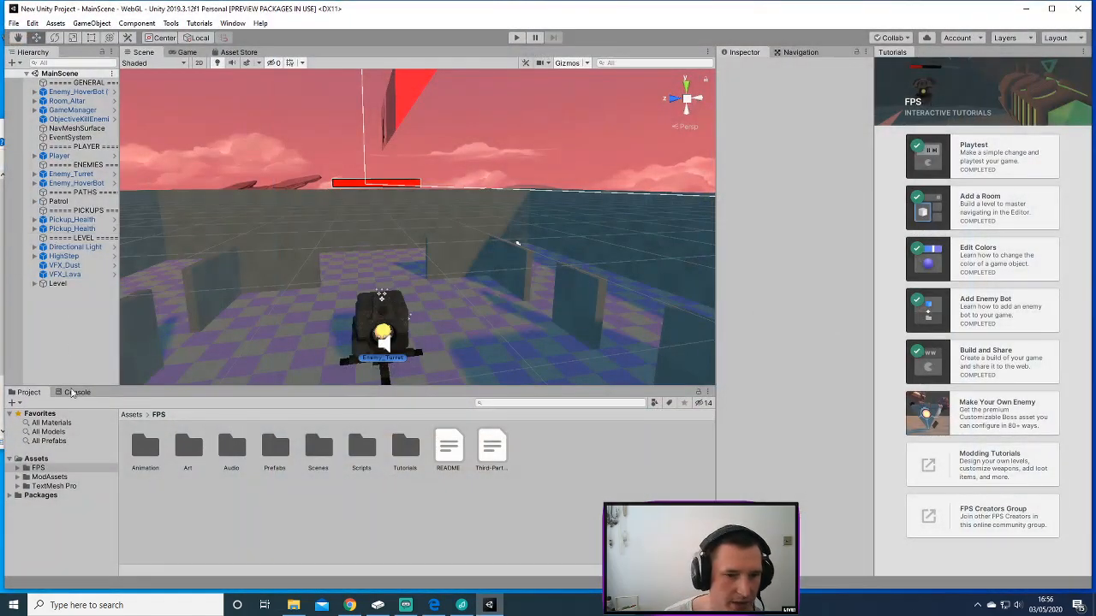
Look through the project's Assets, Packages, TextMesh Pro, ModAssets, FPS and Scenes folders for the saved scenes.
{"action": "left_click", "coordinate": [36, 458]}
{"action": "right_click", "coordinate": [36, 460]}
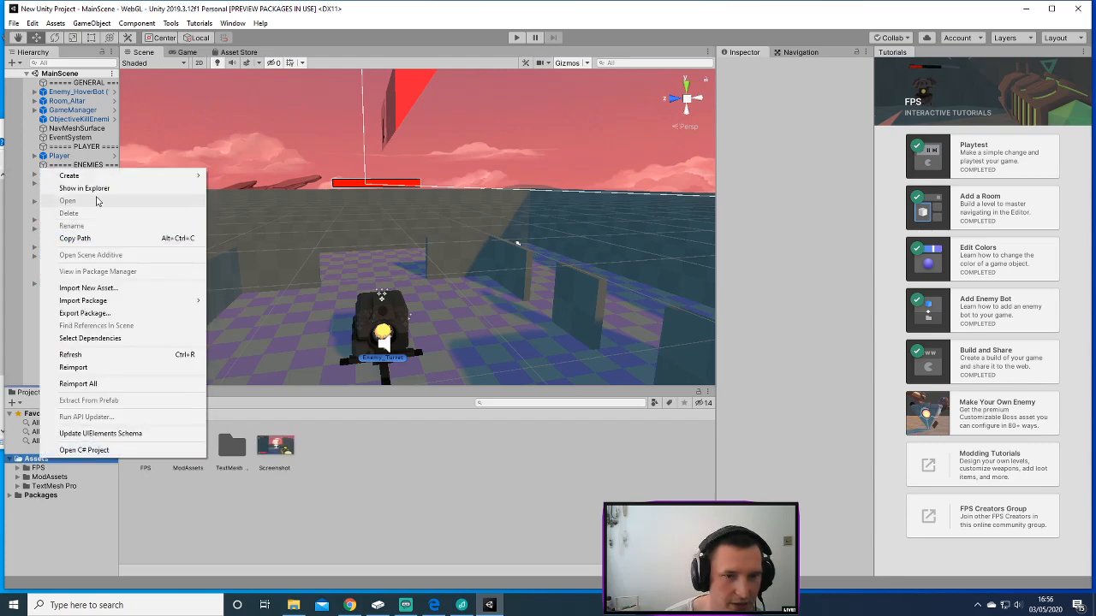
{"action": "left_click", "coordinate": [295, 521]}
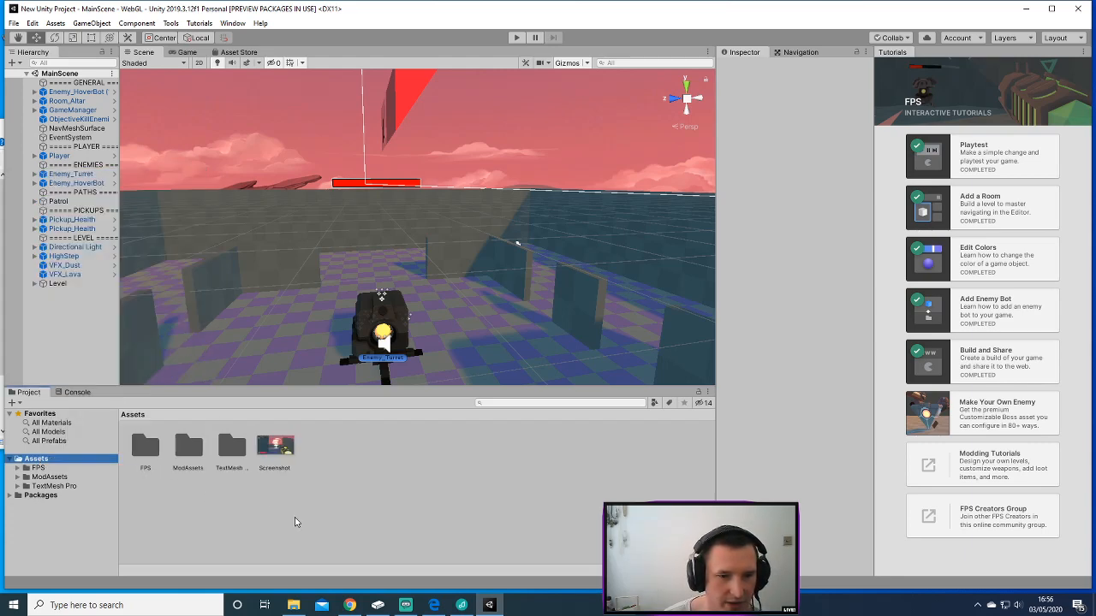
{"action": "left_click", "coordinate": [38, 496]}
{"action": "left_click", "coordinate": [9, 497]}
{"action": "left_click", "coordinate": [9, 497]}
{"action": "left_click", "coordinate": [57, 487]}
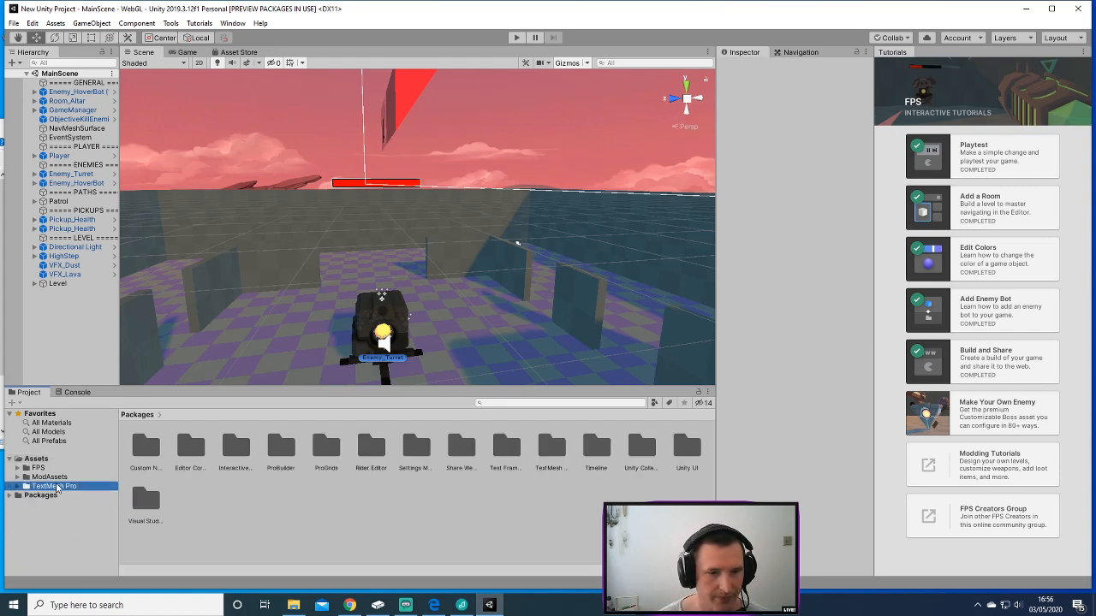
{"action": "left_click", "coordinate": [55, 477]}
{"action": "left_click", "coordinate": [52, 468]}
{"action": "left_click", "coordinate": [25, 468]}
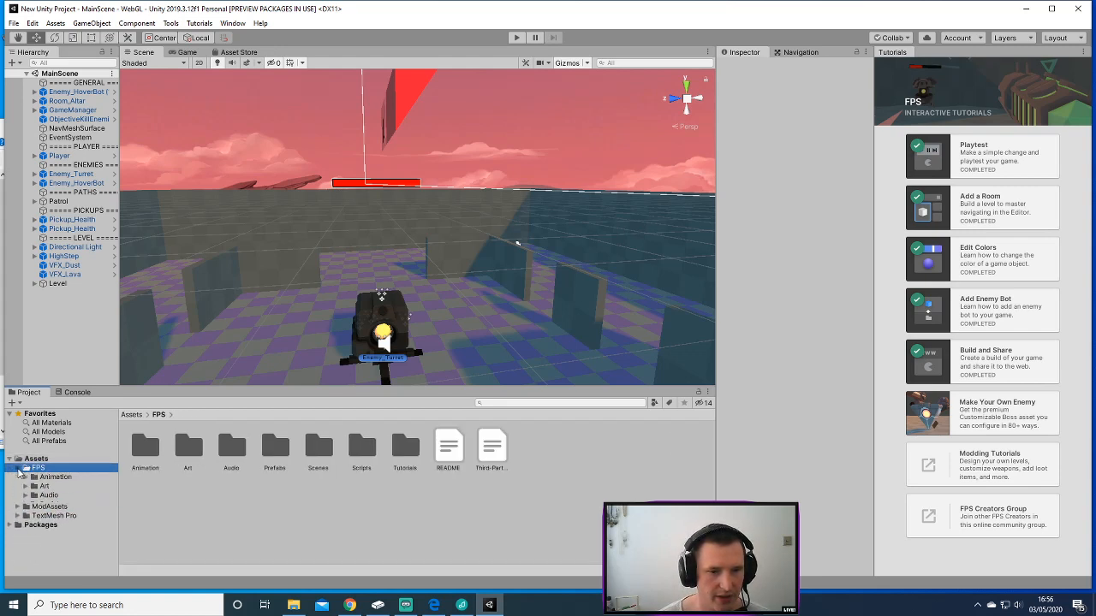
{"action": "left_click", "coordinate": [52, 512]}
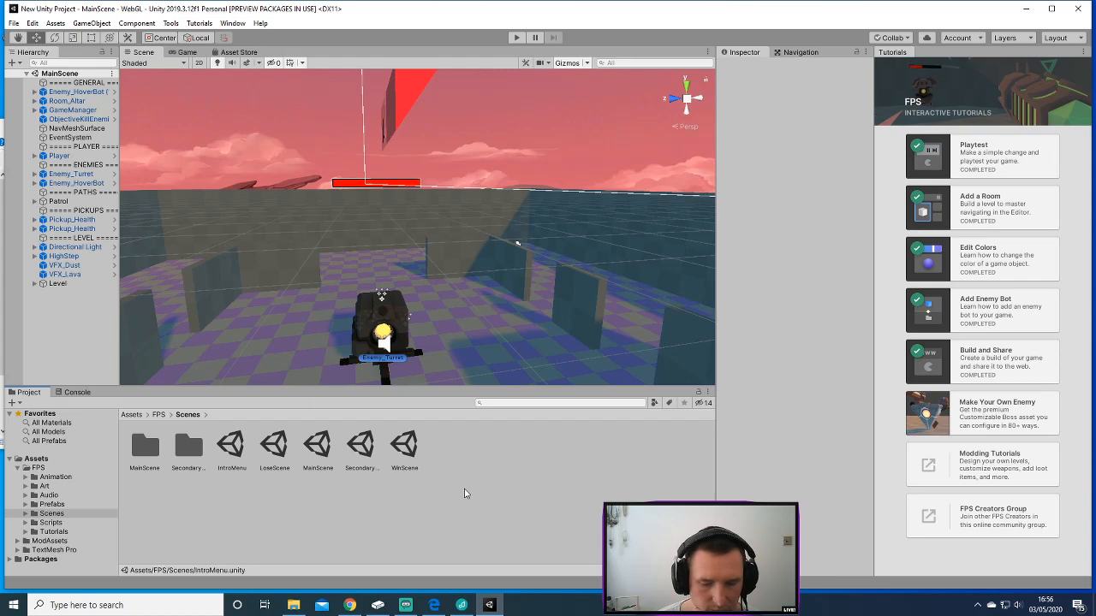
{"action": "left_click", "coordinate": [14, 23]}
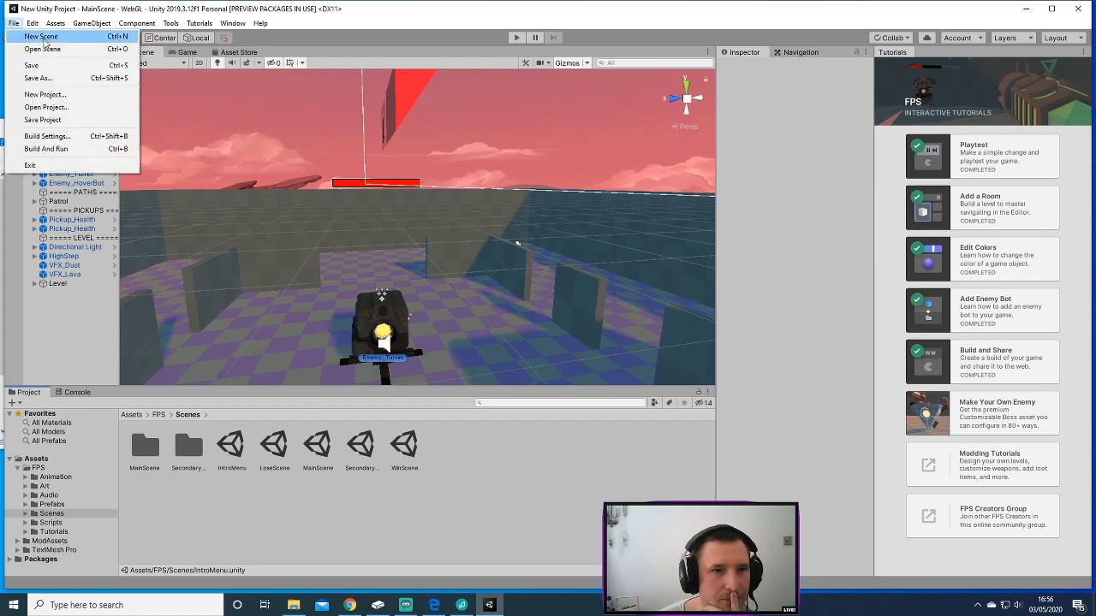
{"action": "left_click", "coordinate": [38, 78]}
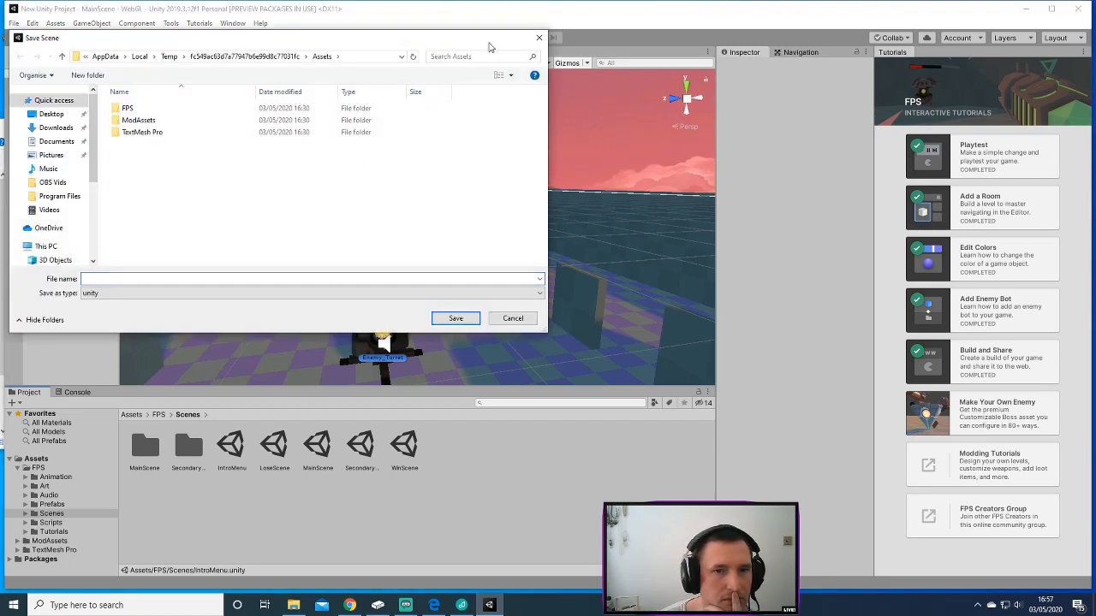
{"action": "left_click", "coordinate": [540, 38]}
Save the project and review the included scenes and target platform in the Build Settings.
{"action": "left_click", "coordinate": [21, 26]}
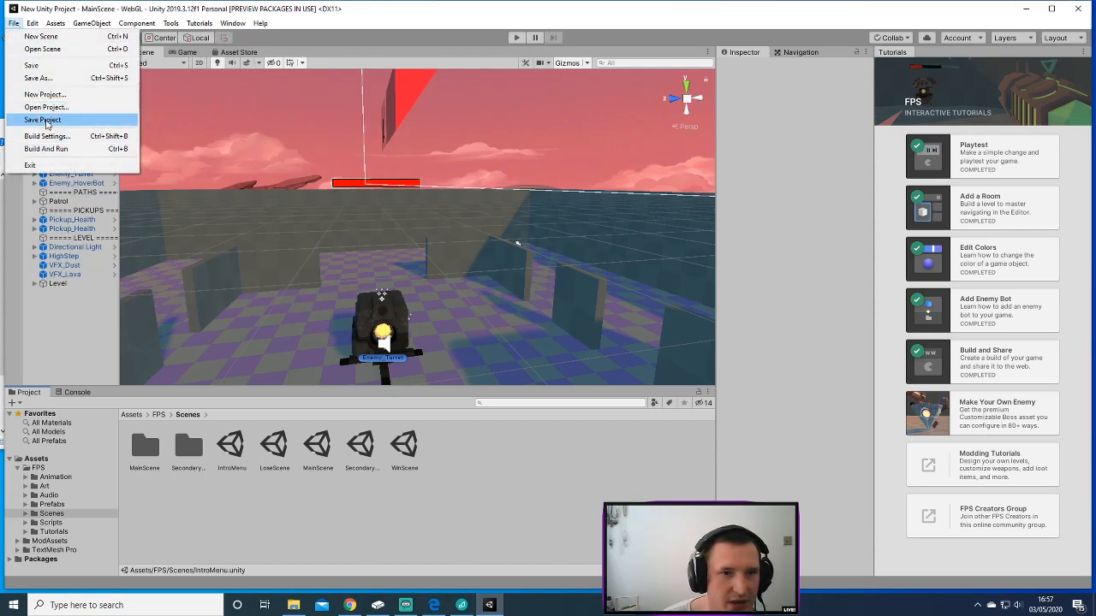
{"action": "left_click", "coordinate": [41, 120]}
{"action": "left_click", "coordinate": [8, 23]}
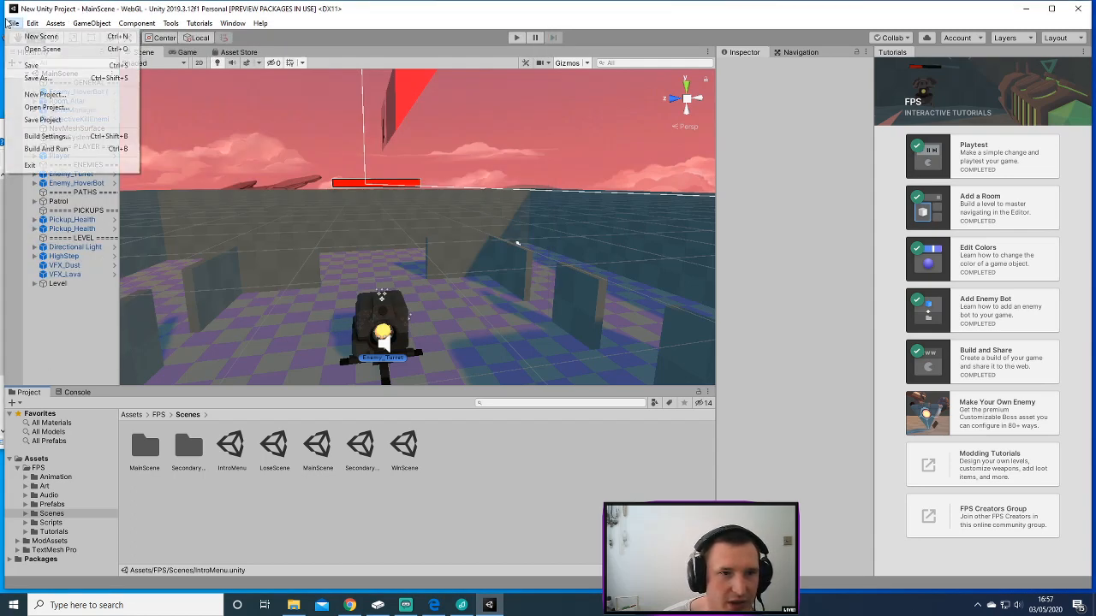
{"action": "left_click", "coordinate": [62, 137]}
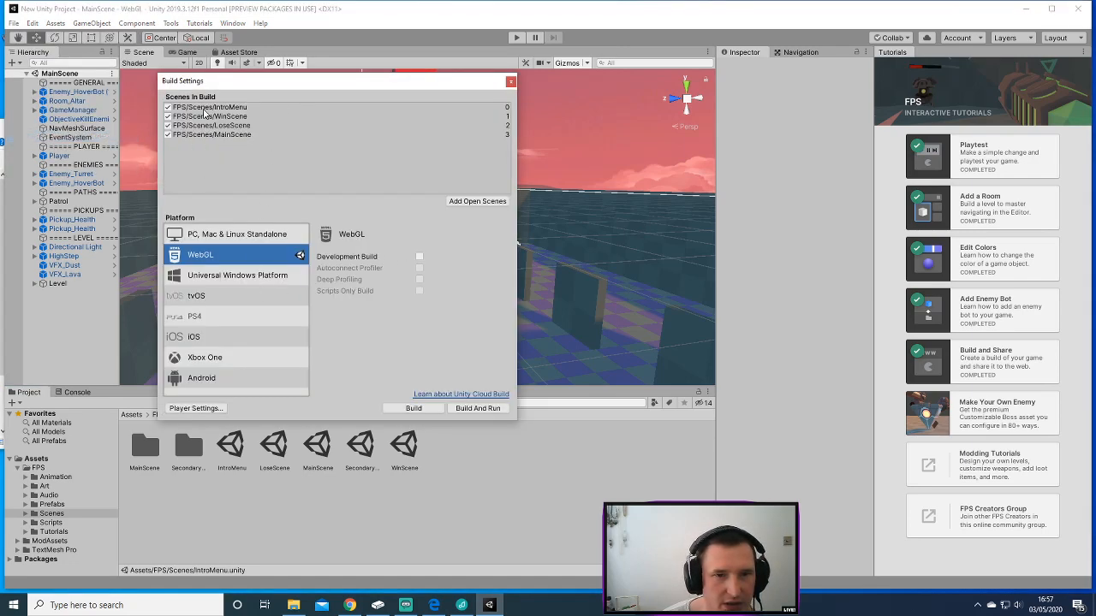
{"action": "left_click", "coordinate": [510, 82]}
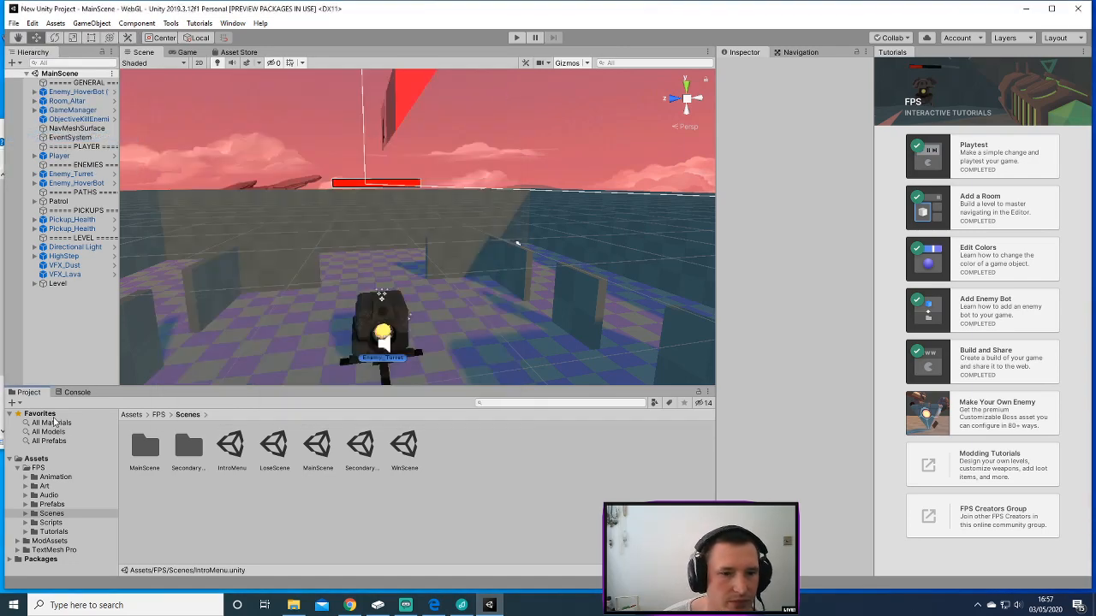
Show the project's Assets folder in File Explorer.
{"action": "right_click", "coordinate": [49, 462]}
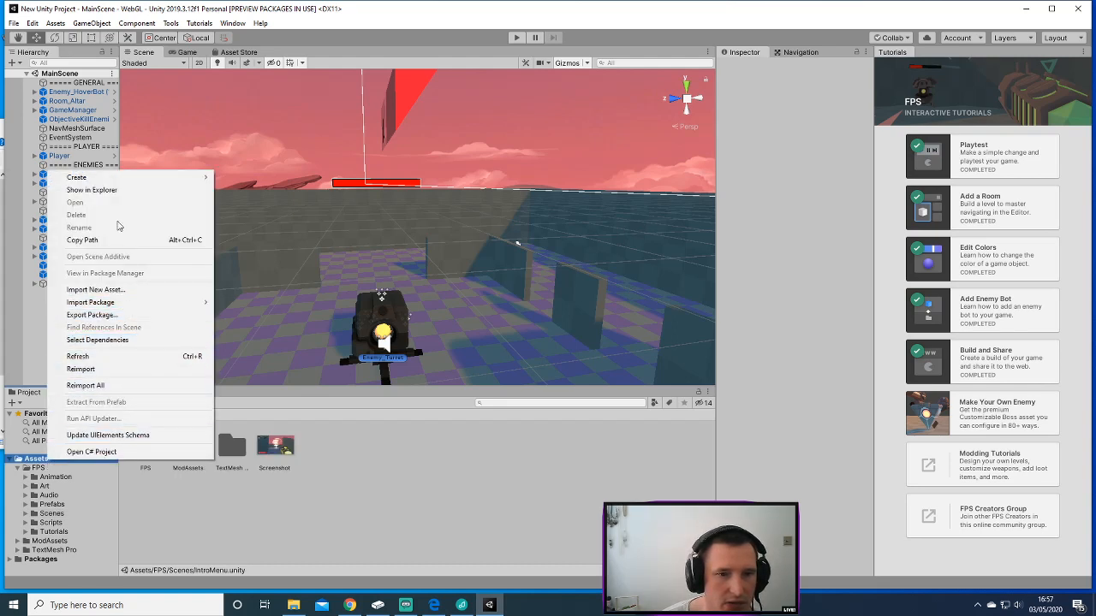
{"action": "left_click", "coordinate": [127, 190]}
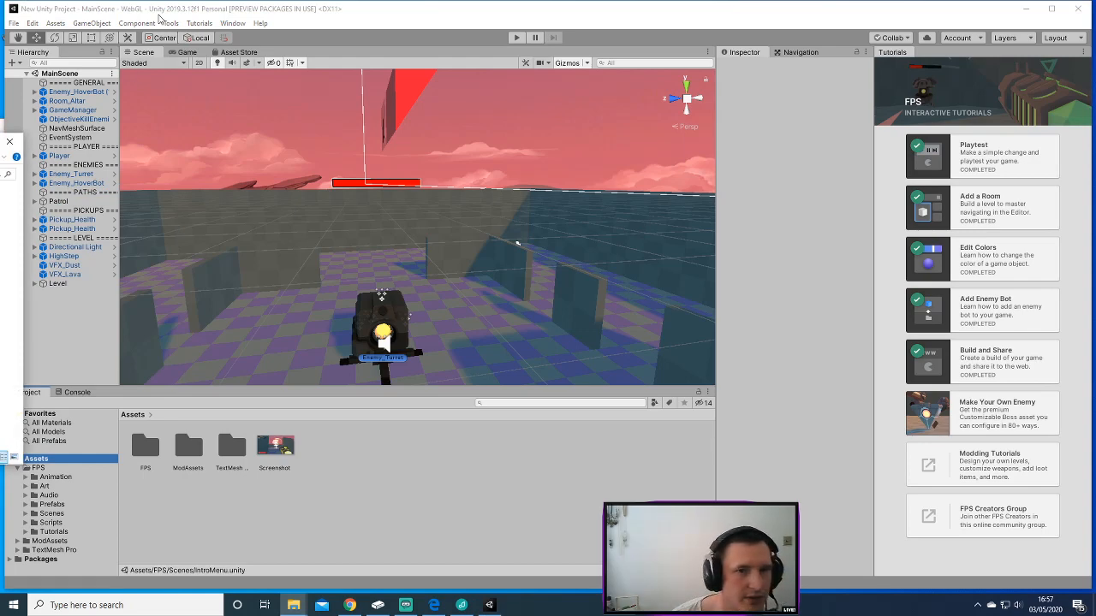
Open the Share WebGL Game window and choose the Screenshot image from the Assets folder as the thumbnail for FPS Microgame.
{"action": "left_click", "coordinate": [13, 23]}
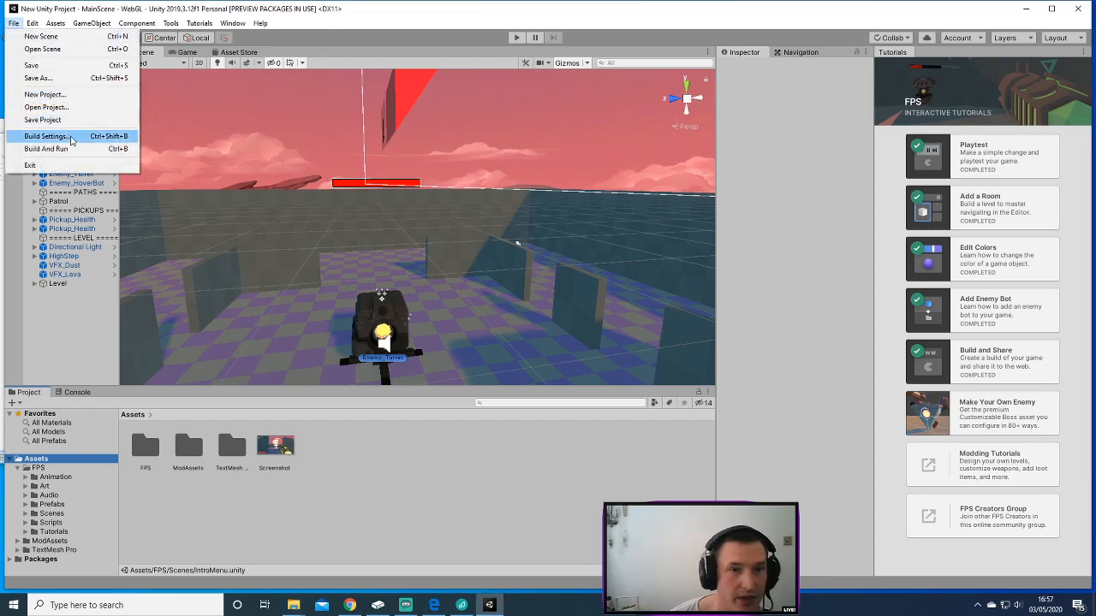
{"action": "left_click", "coordinate": [233, 23]}
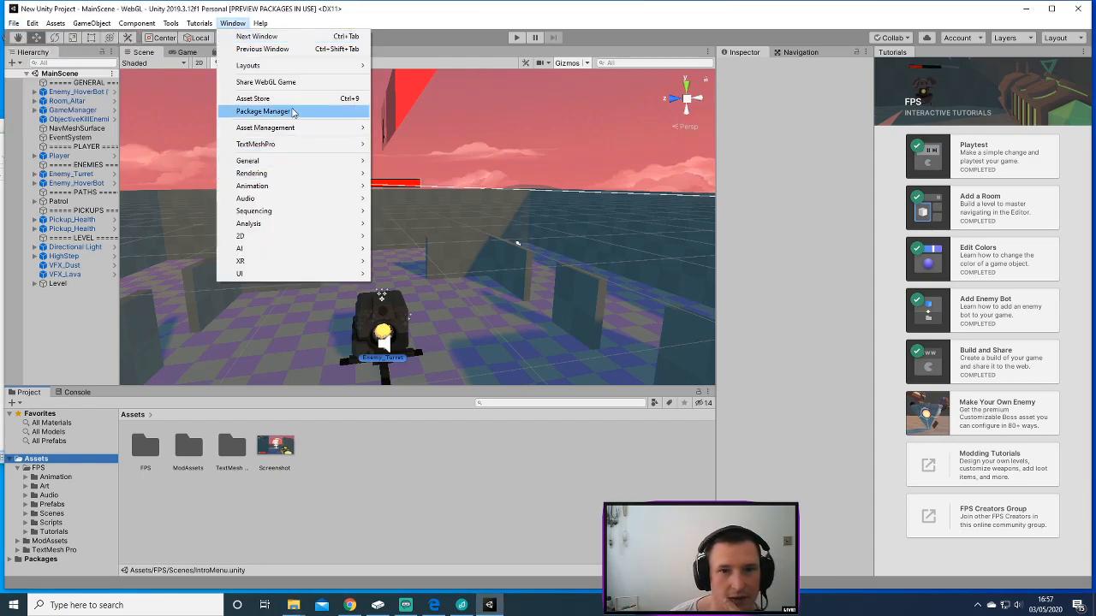
{"action": "left_click", "coordinate": [256, 81]}
{"action": "left_click", "coordinate": [206, 93]}
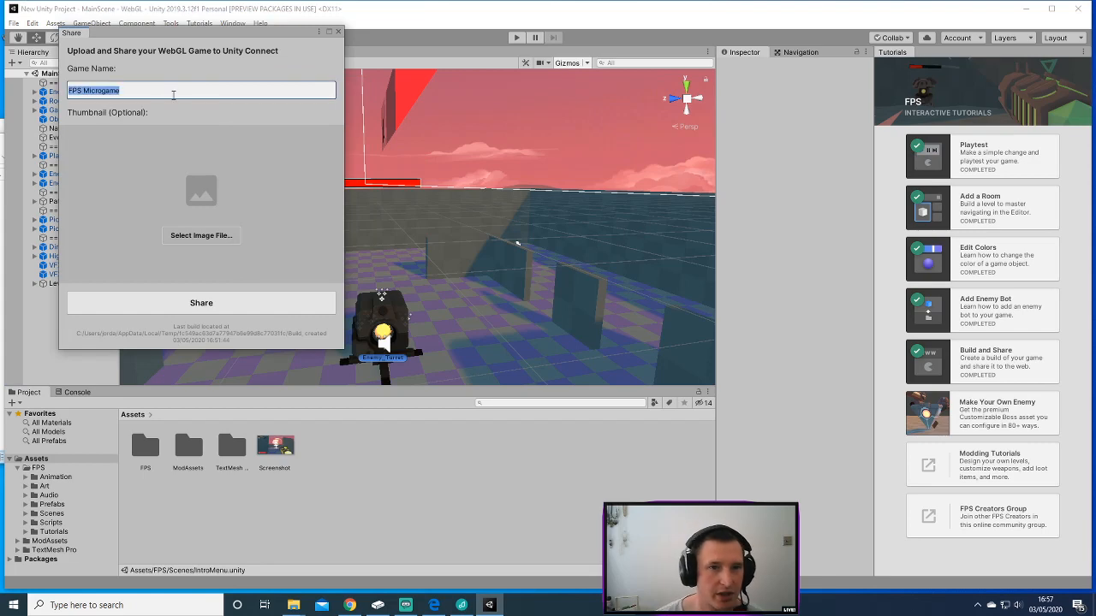
{"action": "left_click", "coordinate": [212, 238]}
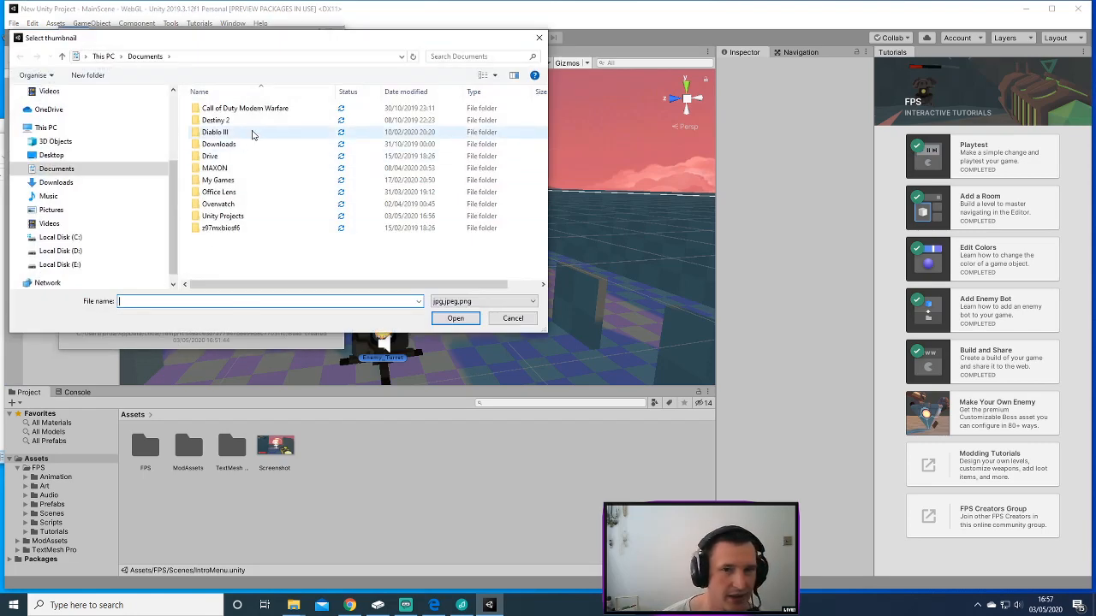
{"action": "left_click_drag", "start_coordinate": [267, 41], "coordinate": [0, 174]}
{"action": "key", "text": "alt+Tab"}
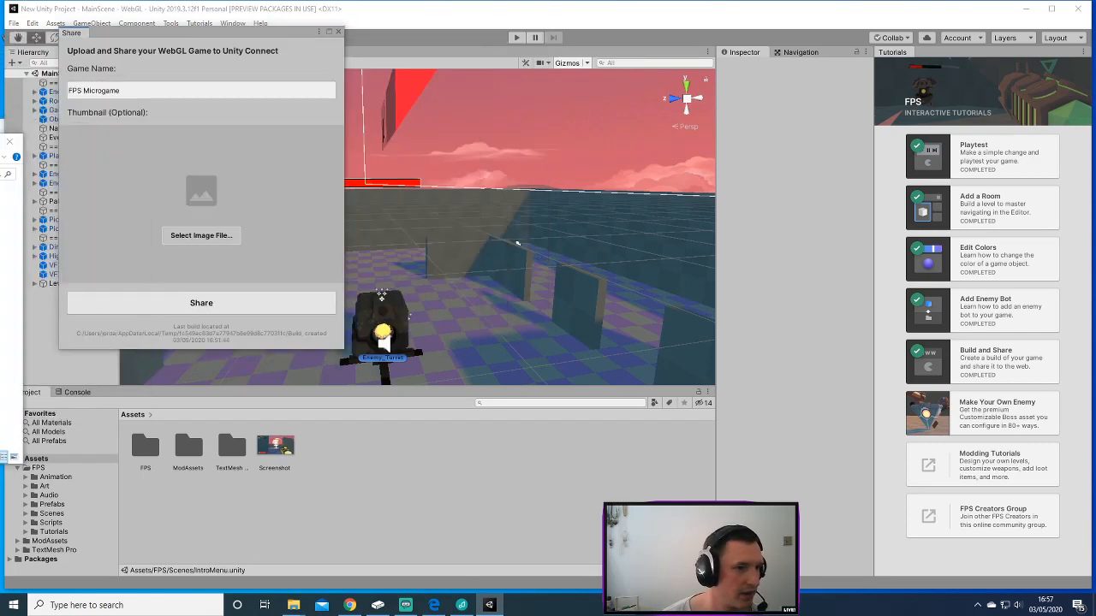
{"action": "key", "text": "alt+Tab"}
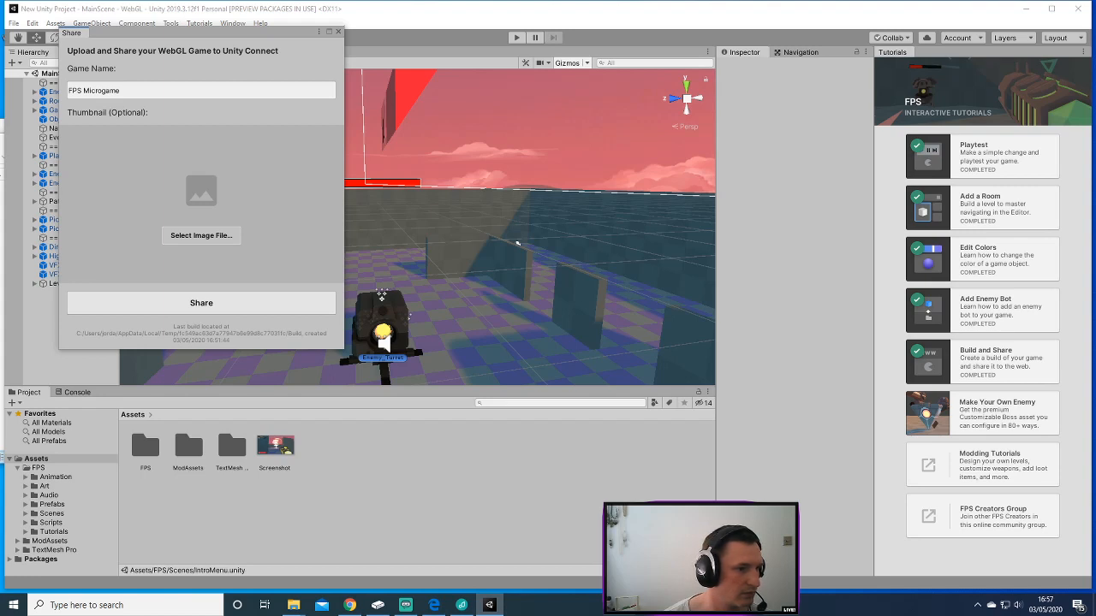
{"action": "key", "text": "alt+Tab"}
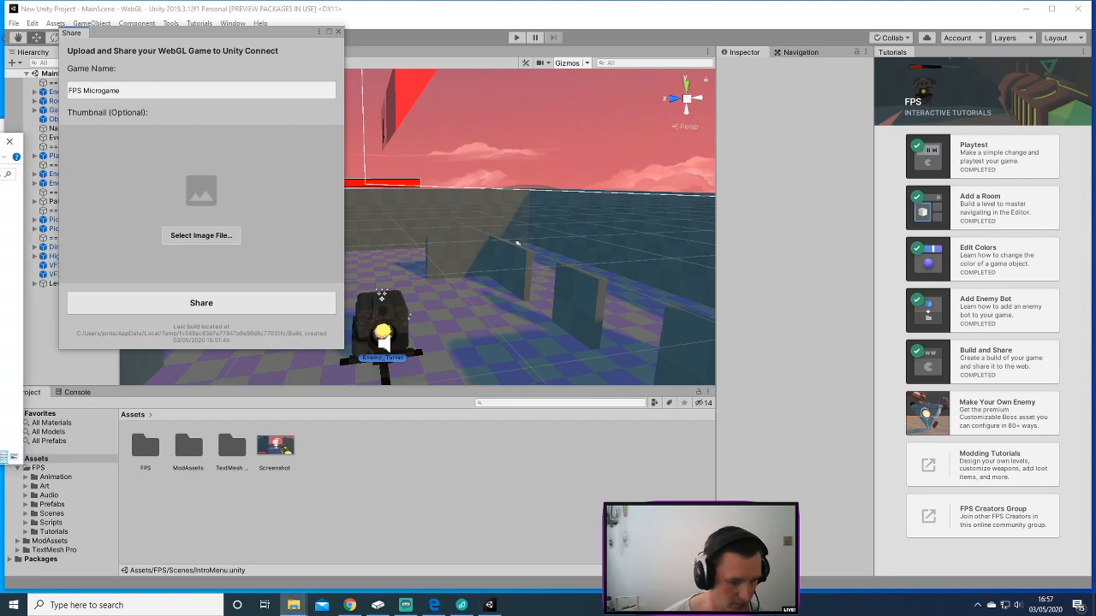
{"action": "key", "text": "alt+Tab"}
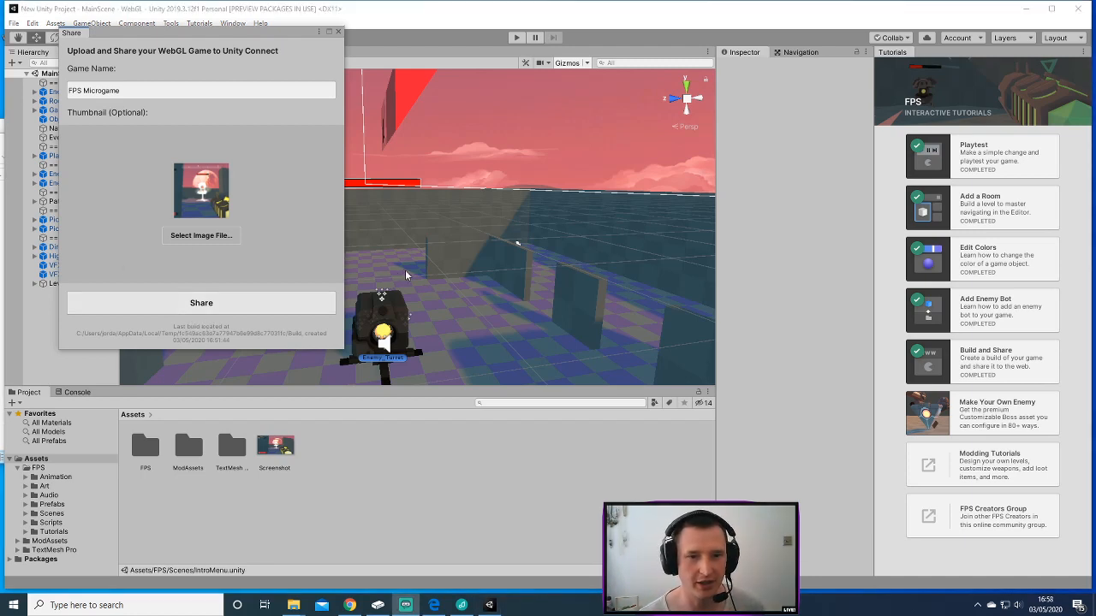
Share FPS Microgame to Unity Connect, moving the upload window nearer the middle of the editor.
{"action": "left_click", "coordinate": [237, 310]}
{"action": "left_click", "coordinate": [238, 310]}
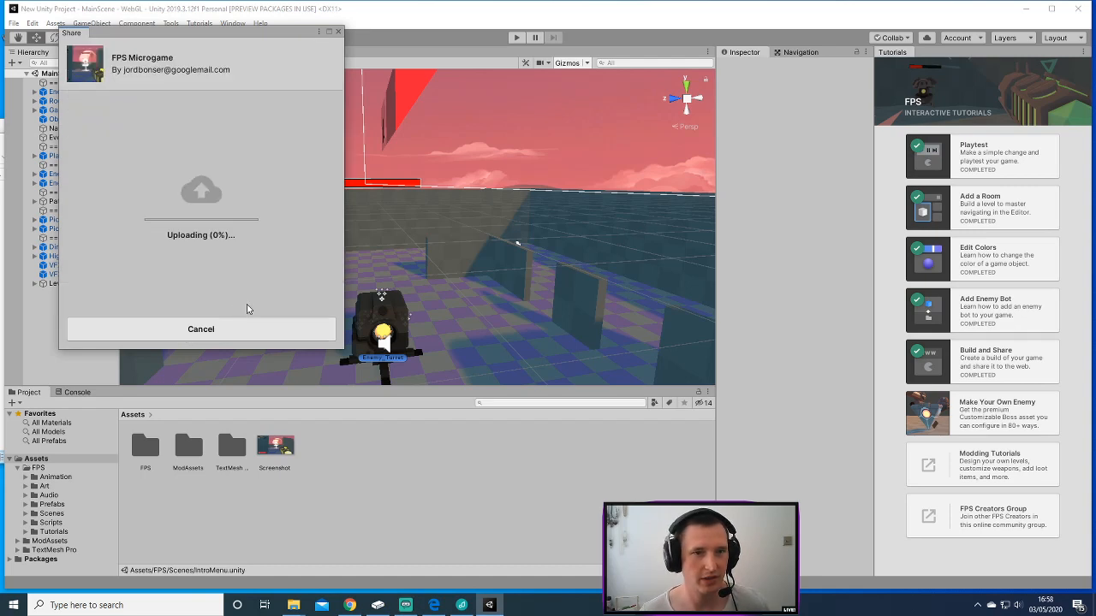
{"action": "left_click_drag", "start_coordinate": [237, 33], "coordinate": [316, 100]}
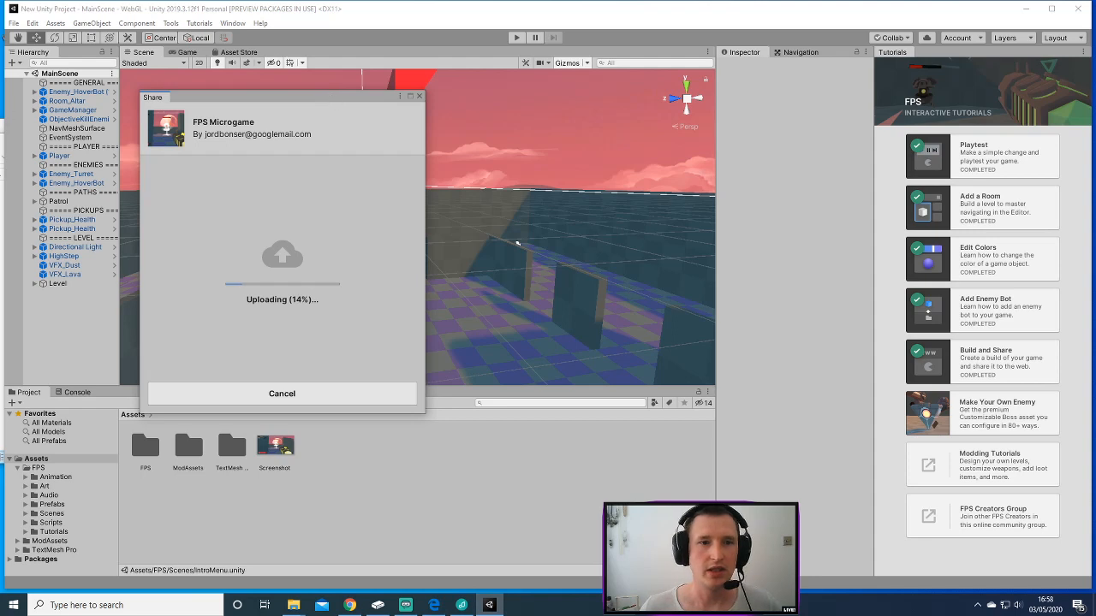
{"action": "left_click", "coordinate": [517, 244]}
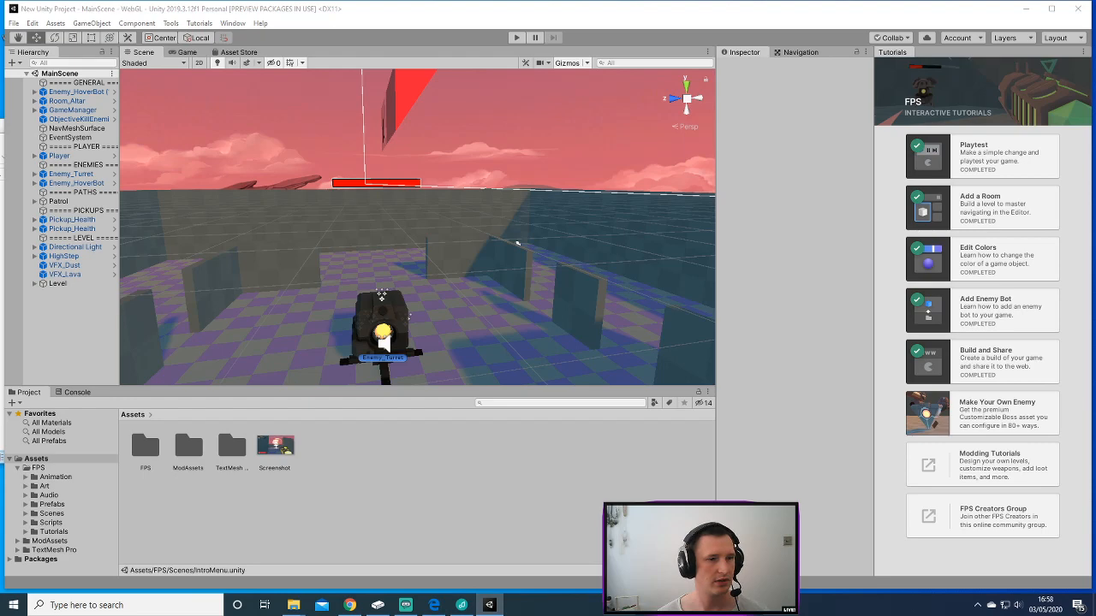
Switch to the Edge browser and open the shared game's copied link in a new tab.
{"action": "key", "text": "alt+Tab"}
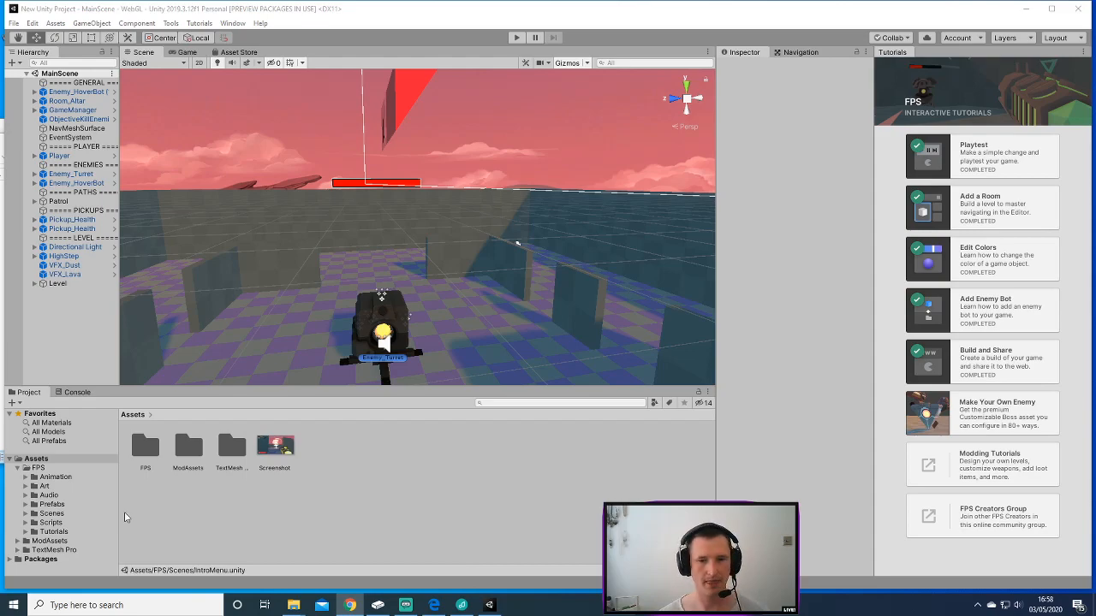
{"action": "key", "text": "alt+Tab"}
{"action": "left_click", "coordinate": [160, 9]}
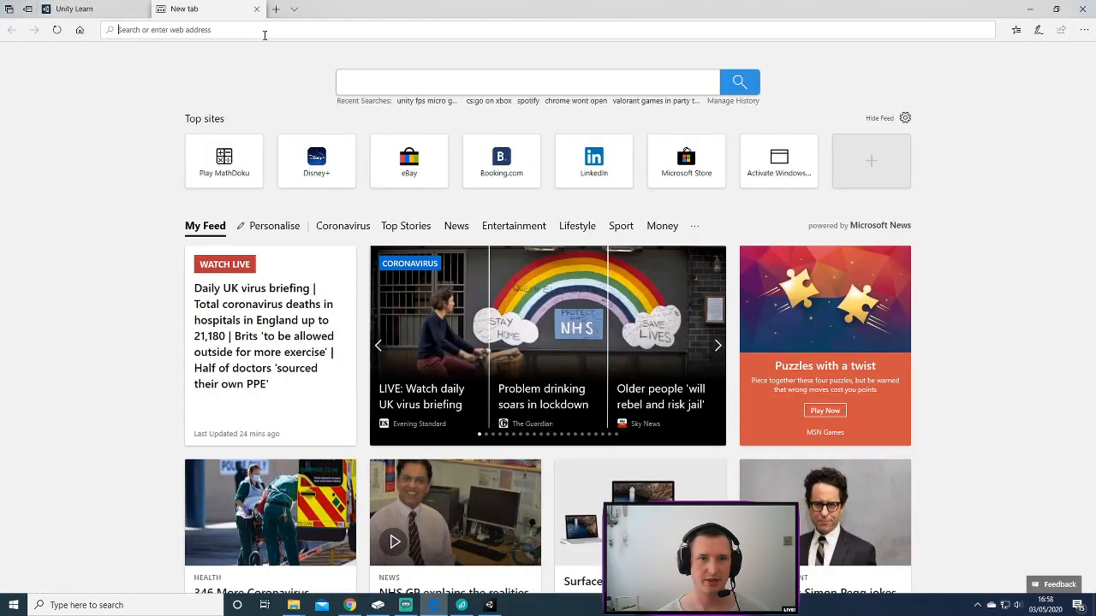
{"action": "key", "text": "ctrl+v"}
{"action": "key", "text": "Return"}
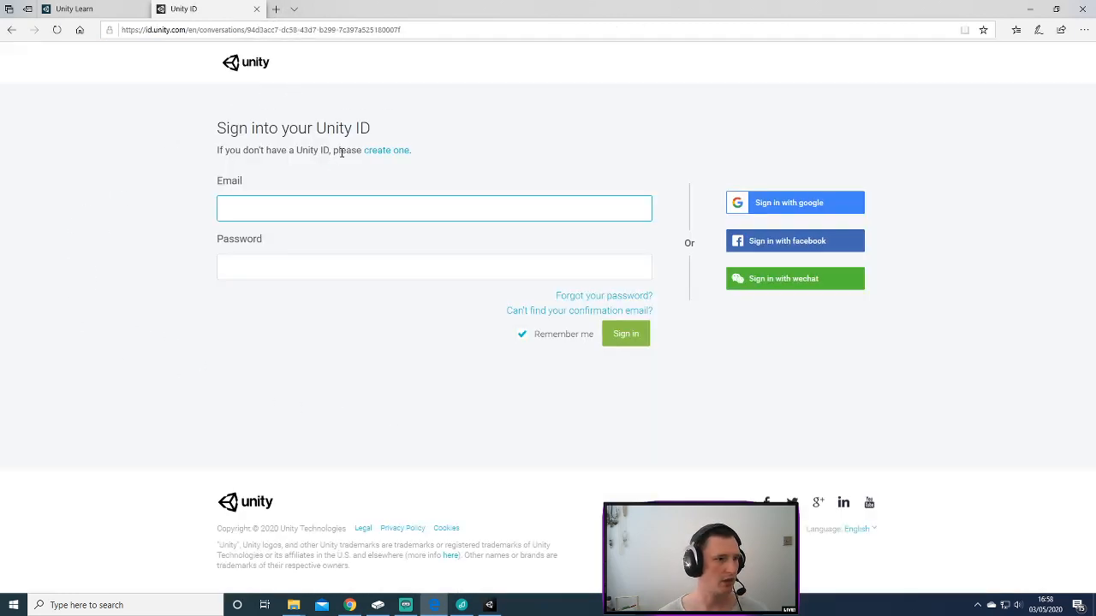
Close the Unity ID sign-in tab in Edge and switch to the shared FPS Microgame page in Chrome.
{"action": "left_click", "coordinate": [256, 9]}
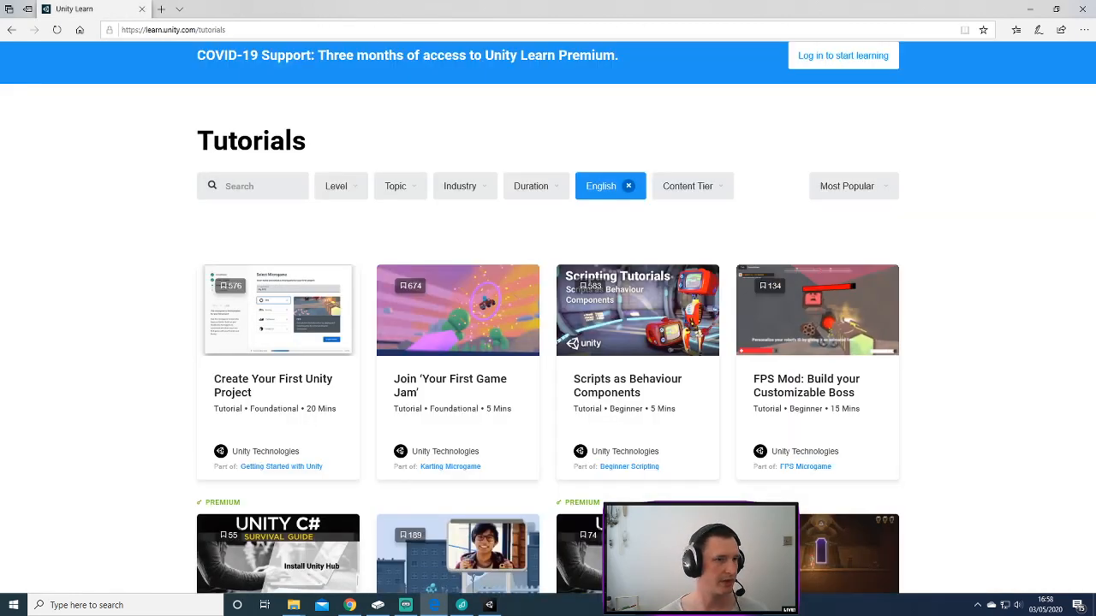
{"action": "left_click_drag", "start_coordinate": [0, 65], "coordinate": [745, 2]}
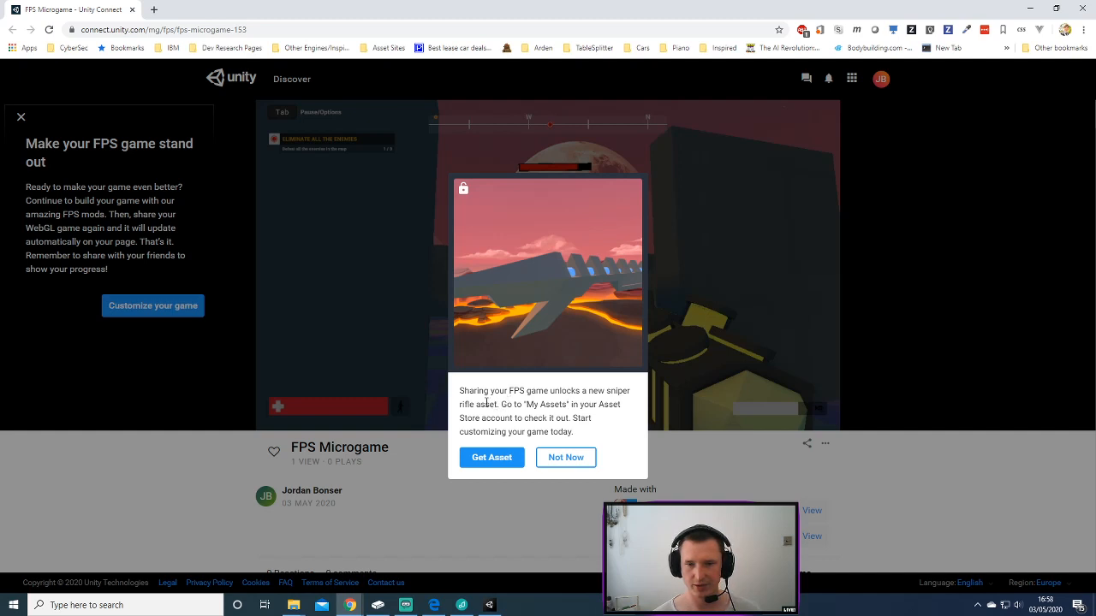
Read the sniper rifle offer on the FPS Microgame page and get the asset from the Asset Store.
{"action": "mouse_move", "coordinate": [504, 407]}
{"action": "left_mouse_down"}
{"action": "mouse_move", "coordinate": [588, 435]}
{"action": "mouse_move", "coordinate": [494, 395]}
{"action": "mouse_move", "coordinate": [460, 395]}
{"action": "mouse_move", "coordinate": [562, 427]}
{"action": "mouse_move", "coordinate": [493, 395]}
{"action": "left_mouse_up"}
{"action": "left_click", "coordinate": [563, 428]}
{"action": "left_click_drag", "start_coordinate": [496, 395], "coordinate": [574, 433]}
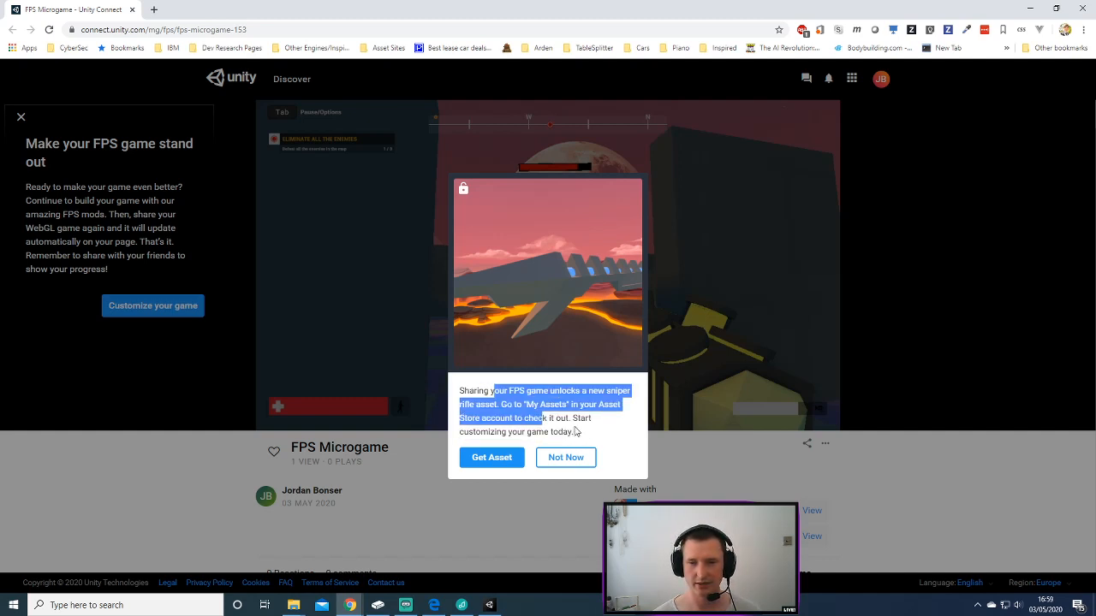
{"action": "left_click", "coordinate": [580, 433]}
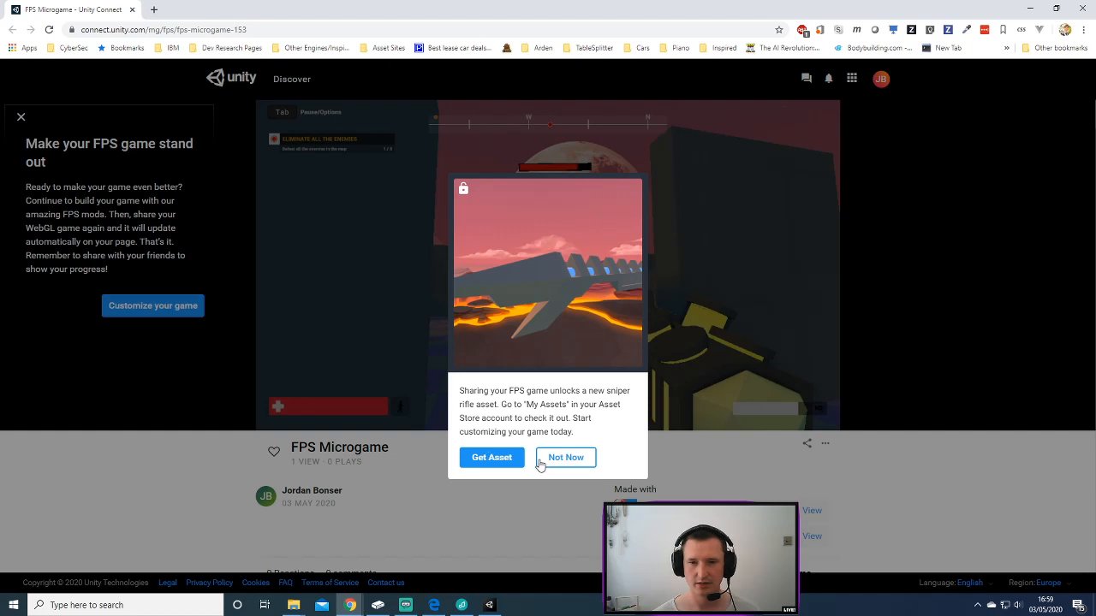
{"action": "left_click", "coordinate": [492, 458]}
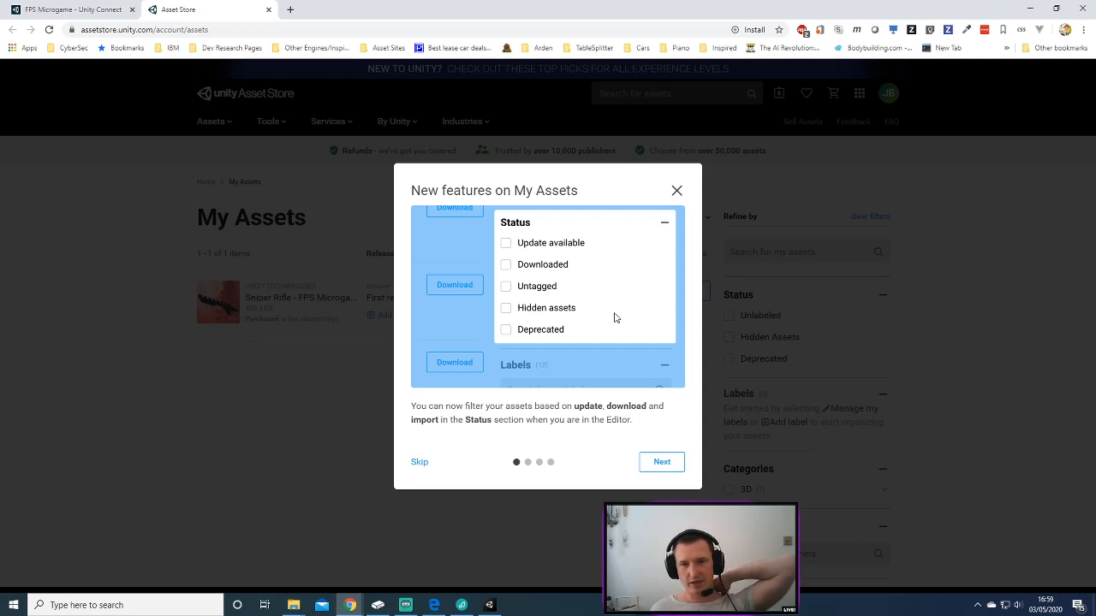
Page through and close the New features on My Assets introduction, and review the Sniper Rifle asset's listing.
{"action": "left_click", "coordinate": [662, 462]}
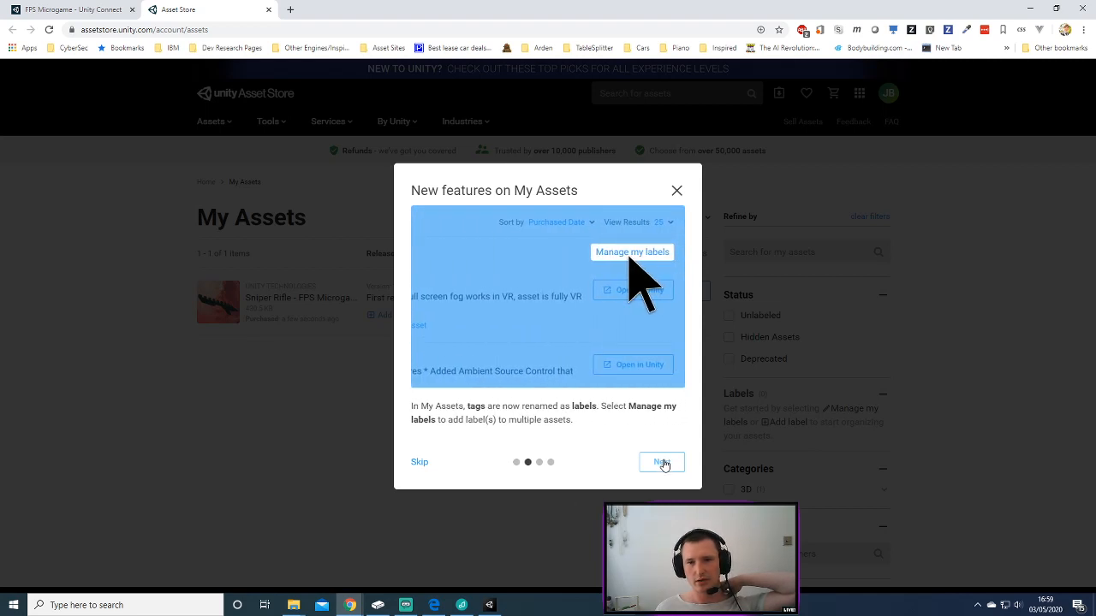
{"action": "left_click", "coordinate": [662, 462]}
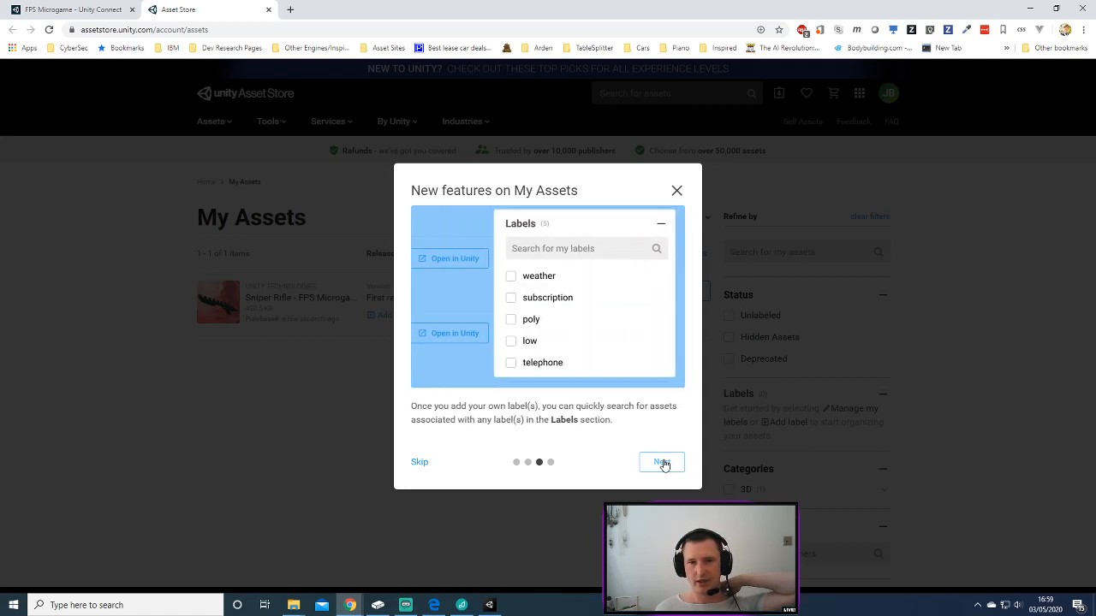
{"action": "left_click", "coordinate": [662, 463]}
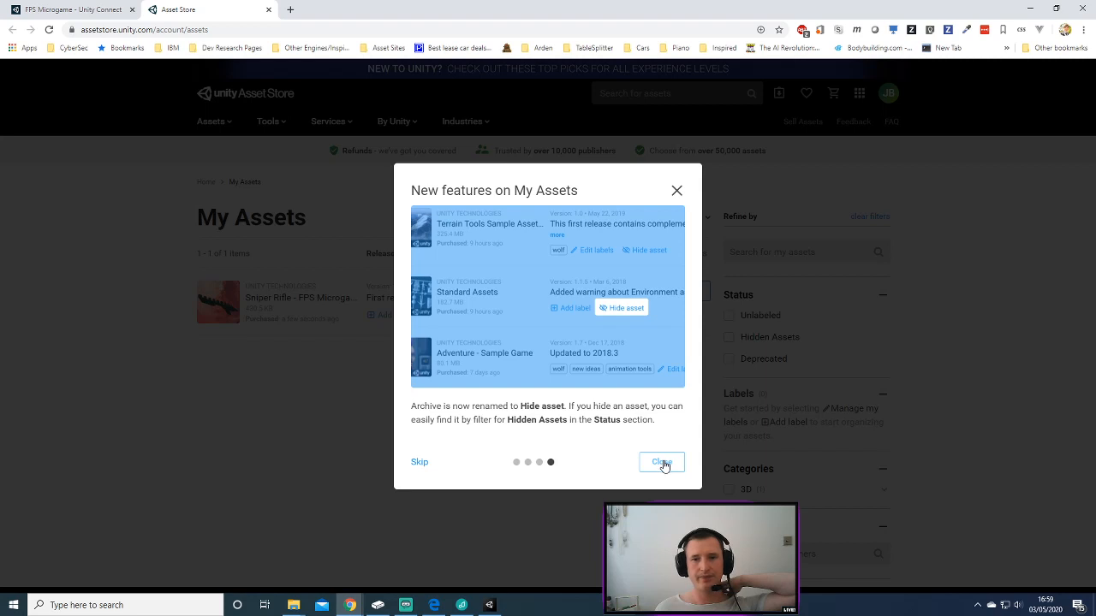
{"action": "left_click", "coordinate": [663, 462]}
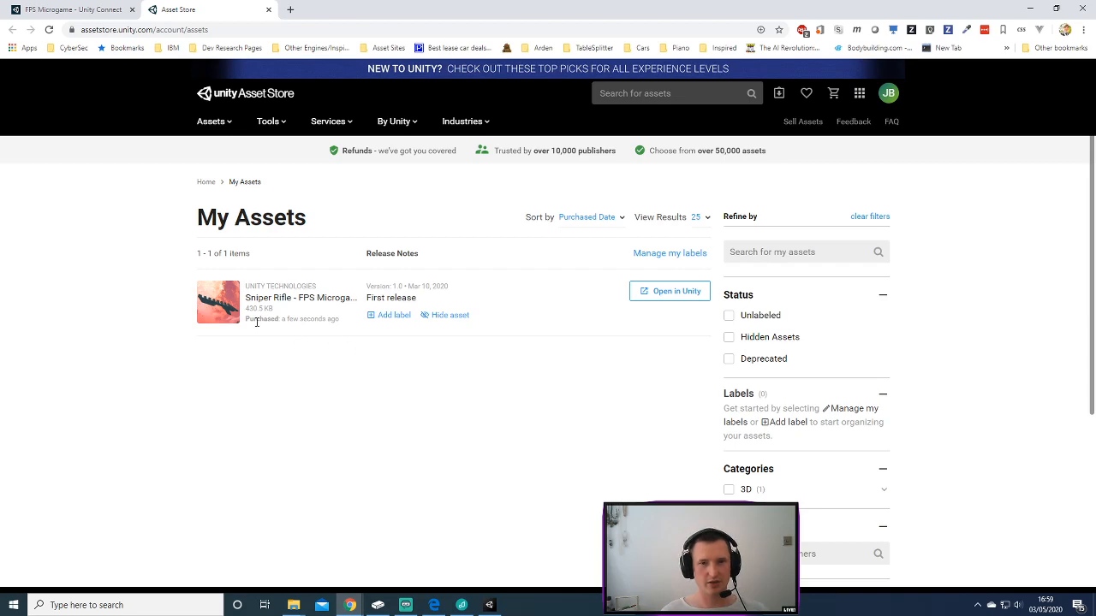
{"action": "left_click_drag", "start_coordinate": [303, 321], "coordinate": [339, 320]}
{"action": "left_click", "coordinate": [345, 376]}
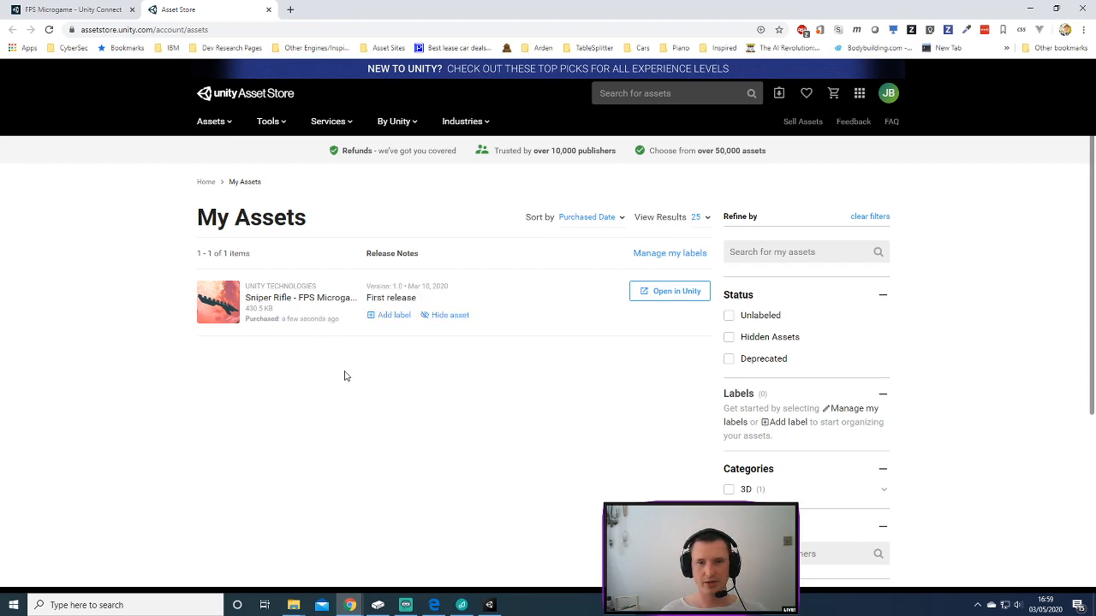
{"action": "scroll", "coordinate": [479, 437], "scroll_direction": "down", "scroll_amount": 5}
{"action": "scroll", "coordinate": [516, 454], "scroll_direction": "up", "scroll_amount": 5}
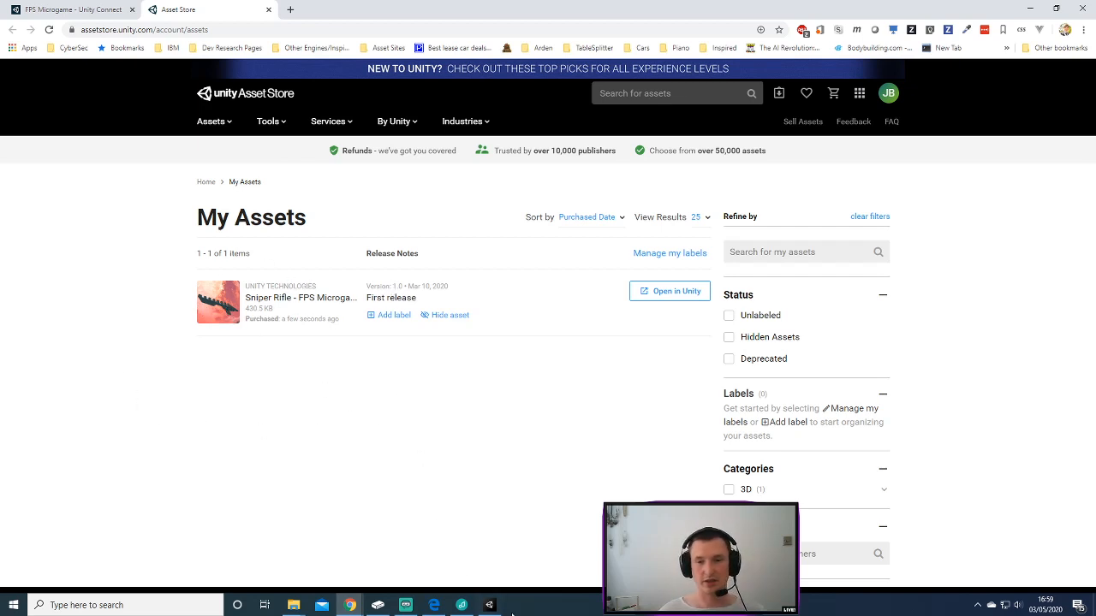
Switch to the Unity editor, view the Asset Store page linked from Make Your Own Enemy, close it and return to the editor.
{"action": "mouse_move", "coordinate": [490, 605]}
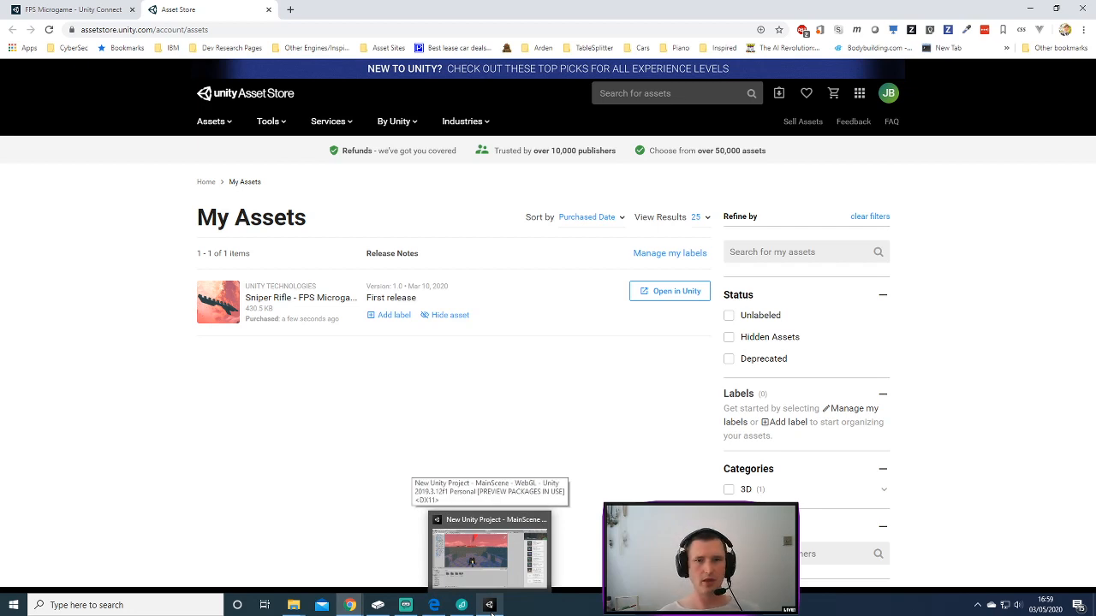
{"action": "left_click", "coordinate": [489, 556]}
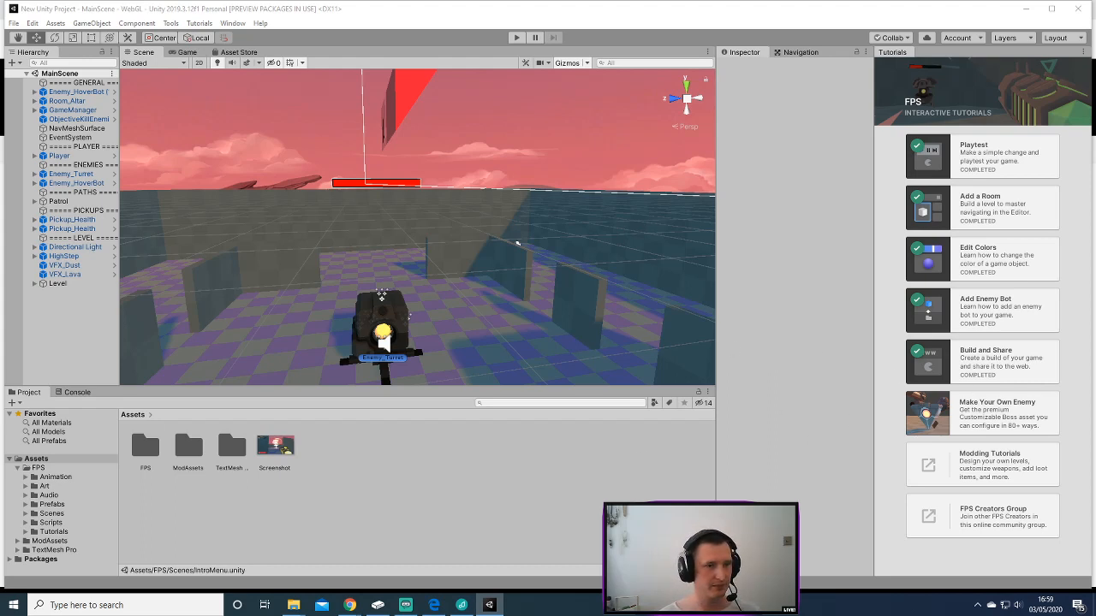
{"action": "left_click", "coordinate": [968, 415]}
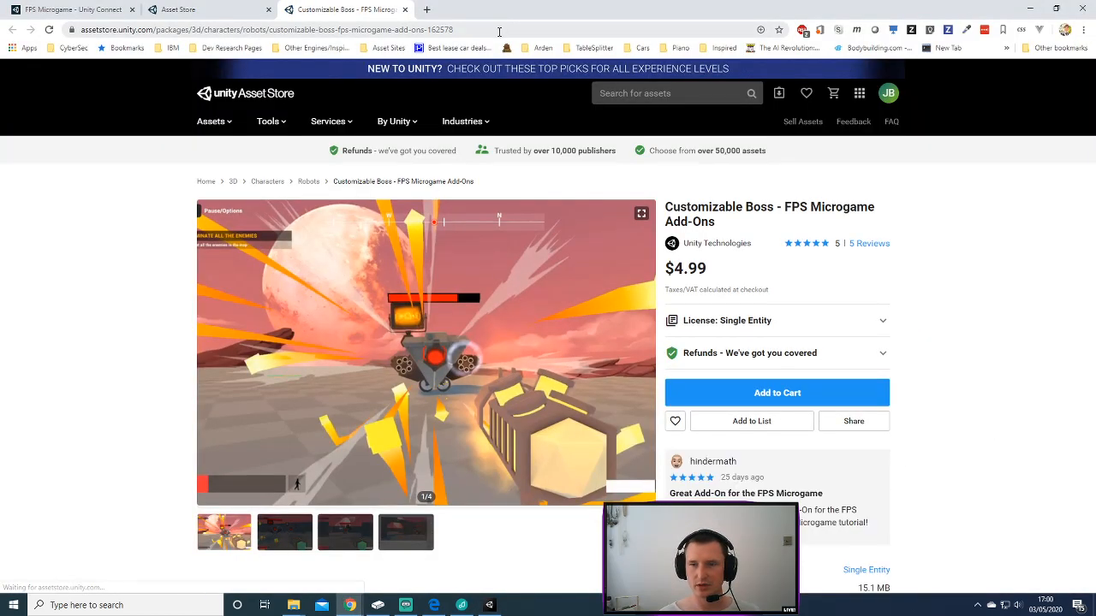
{"action": "left_click", "coordinate": [404, 9]}
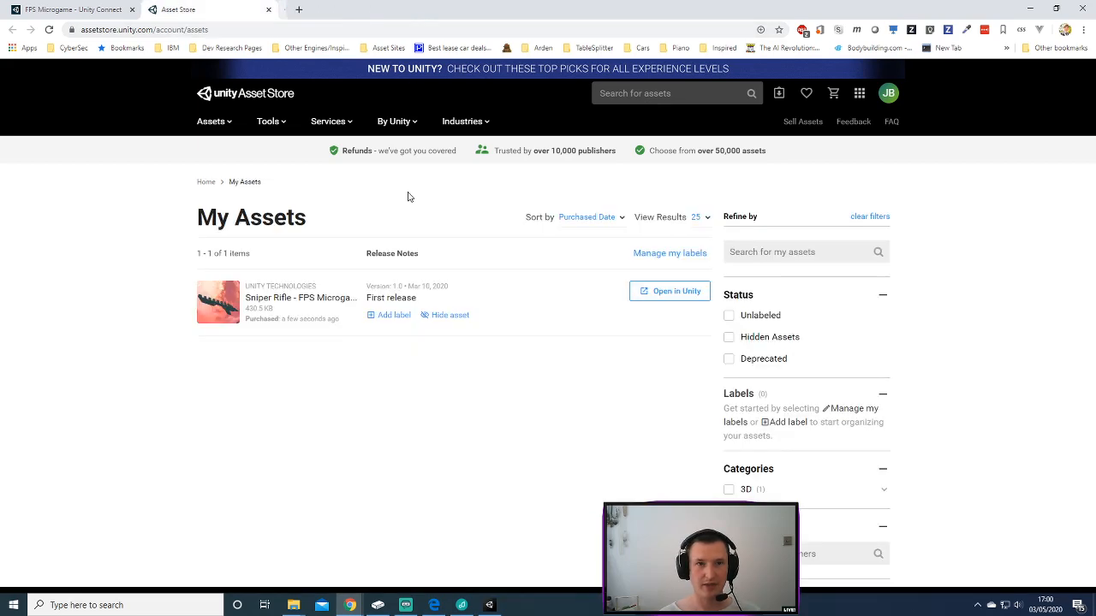
{"action": "left_click", "coordinate": [490, 605]}
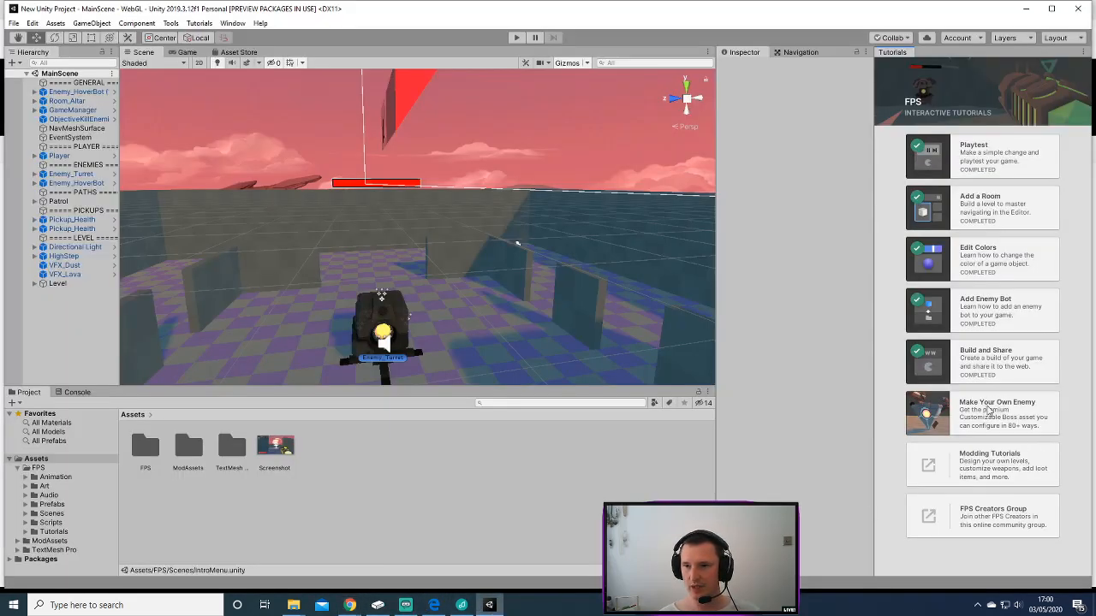